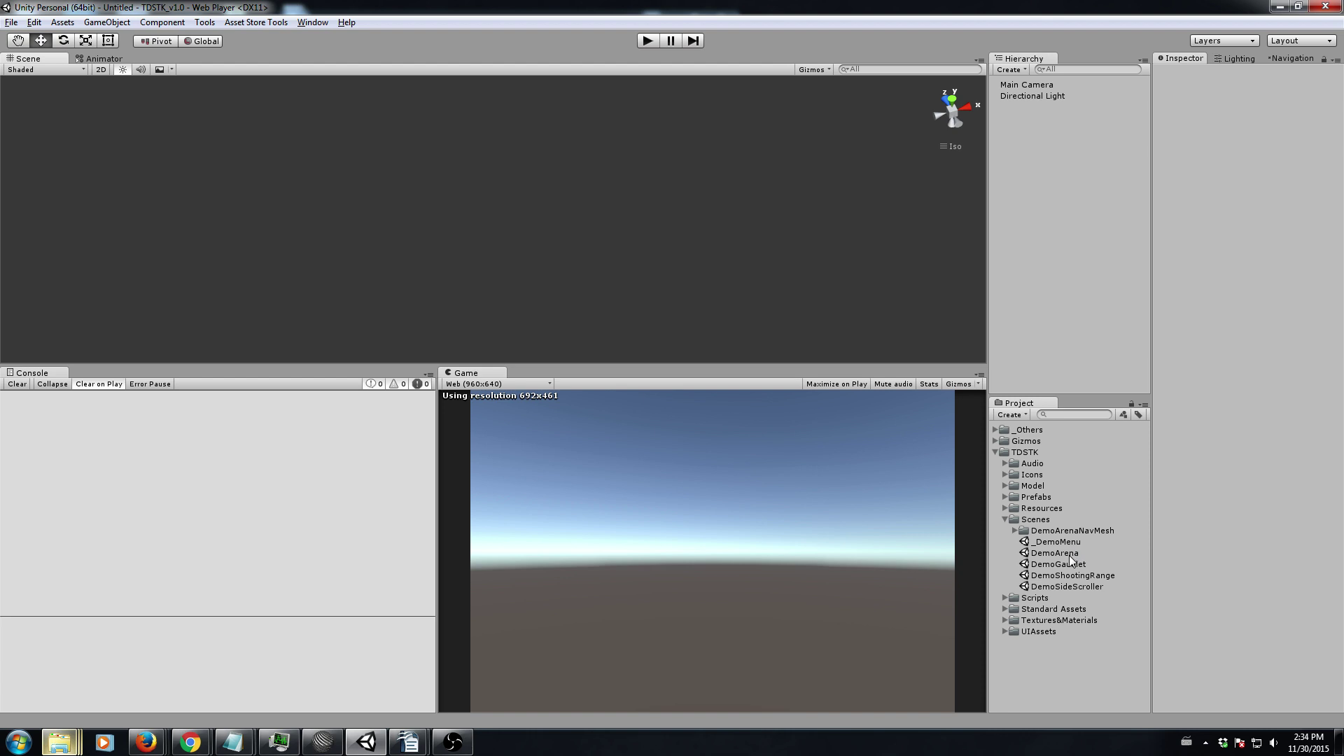
Load DemoShootingRange, start play, and grab the cannon pickup while firing at towers and drones
double_click(1063, 575)
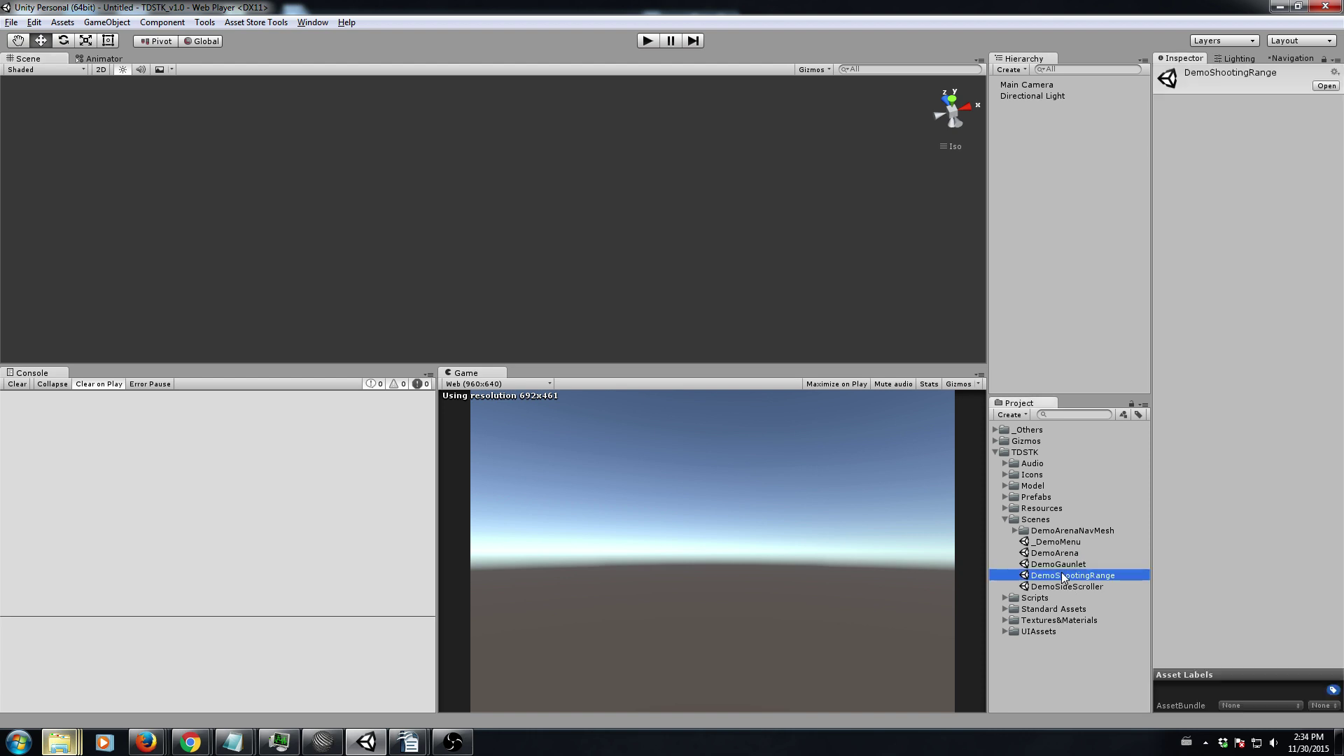
left_click(648, 40)
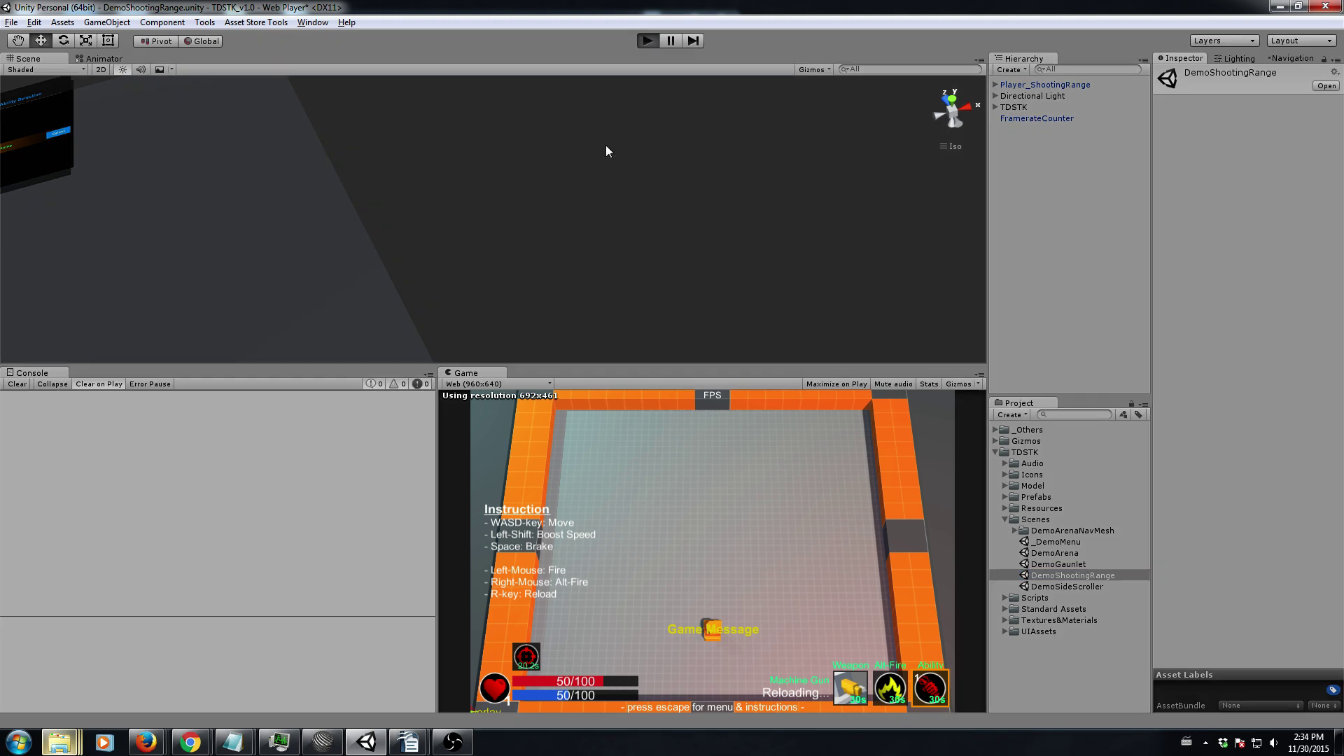
key("a")
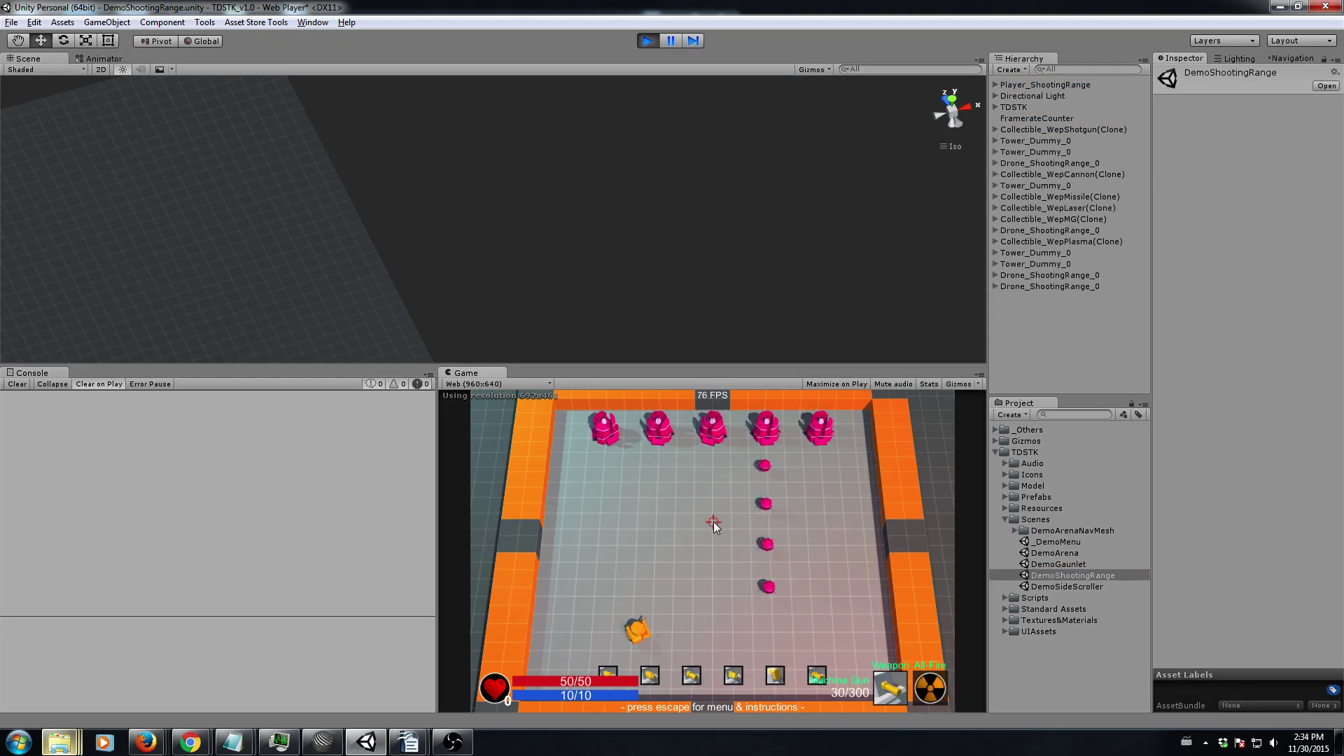
key("s")
mouse_move(651, 448)
left_mouse_down()
mouse_move(644, 464)
mouse_move(615, 446)
left_mouse_up()
key("d")
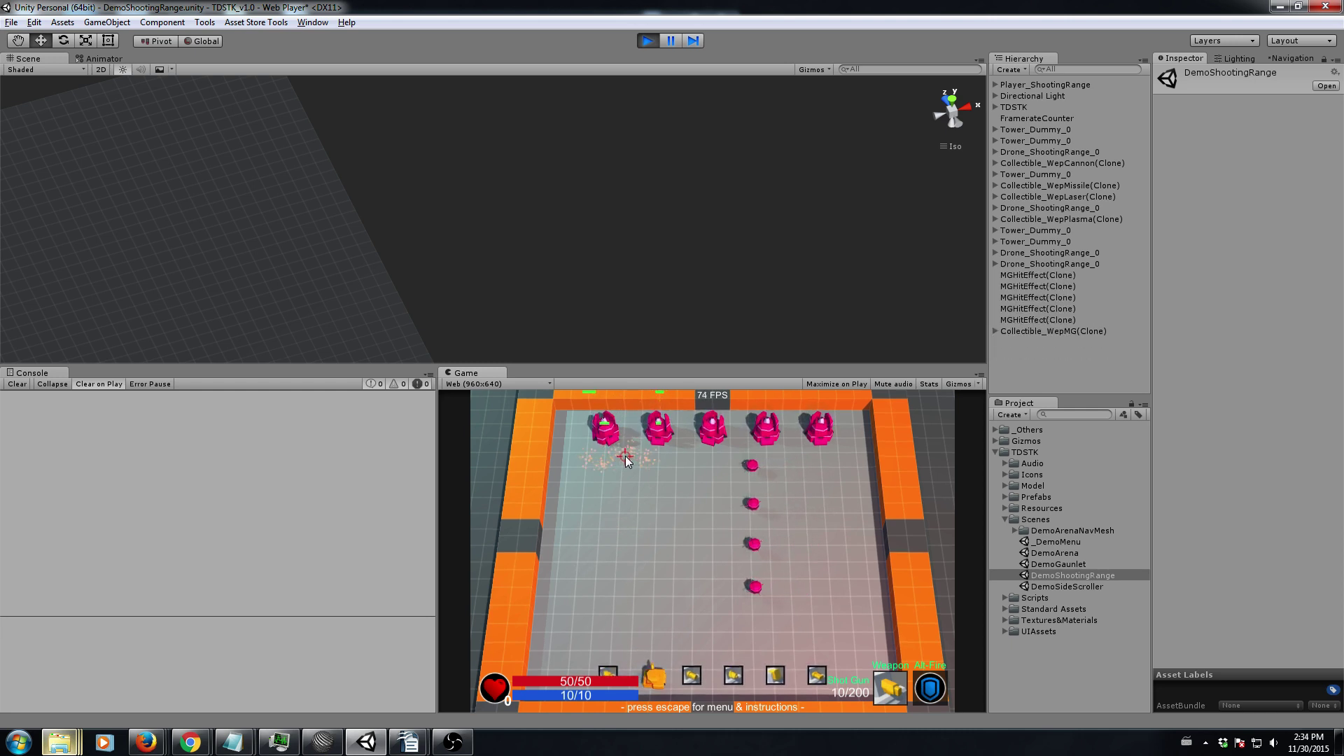
left_click(672, 445)
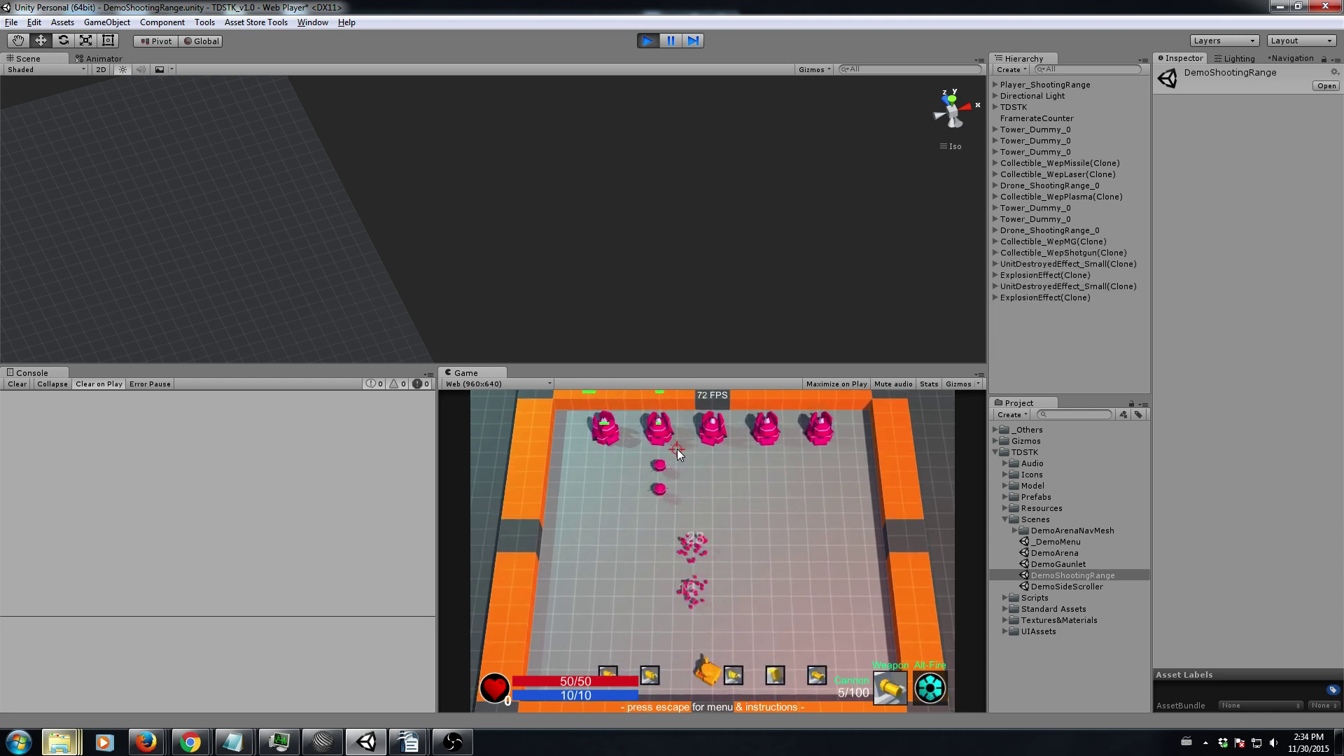
Collect the laser and shotgun pickups, sweeping the beam across towers and using alternate fire
key("d")
key("d")
mouse_move(700, 440)
left_mouse_down()
mouse_move(747, 439)
mouse_move(686, 445)
mouse_move(770, 435)
mouse_move(799, 485)
mouse_move(735, 579)
left_mouse_up()
key("d")
key("w")
key("a")
key("s")
right_click(706, 533)
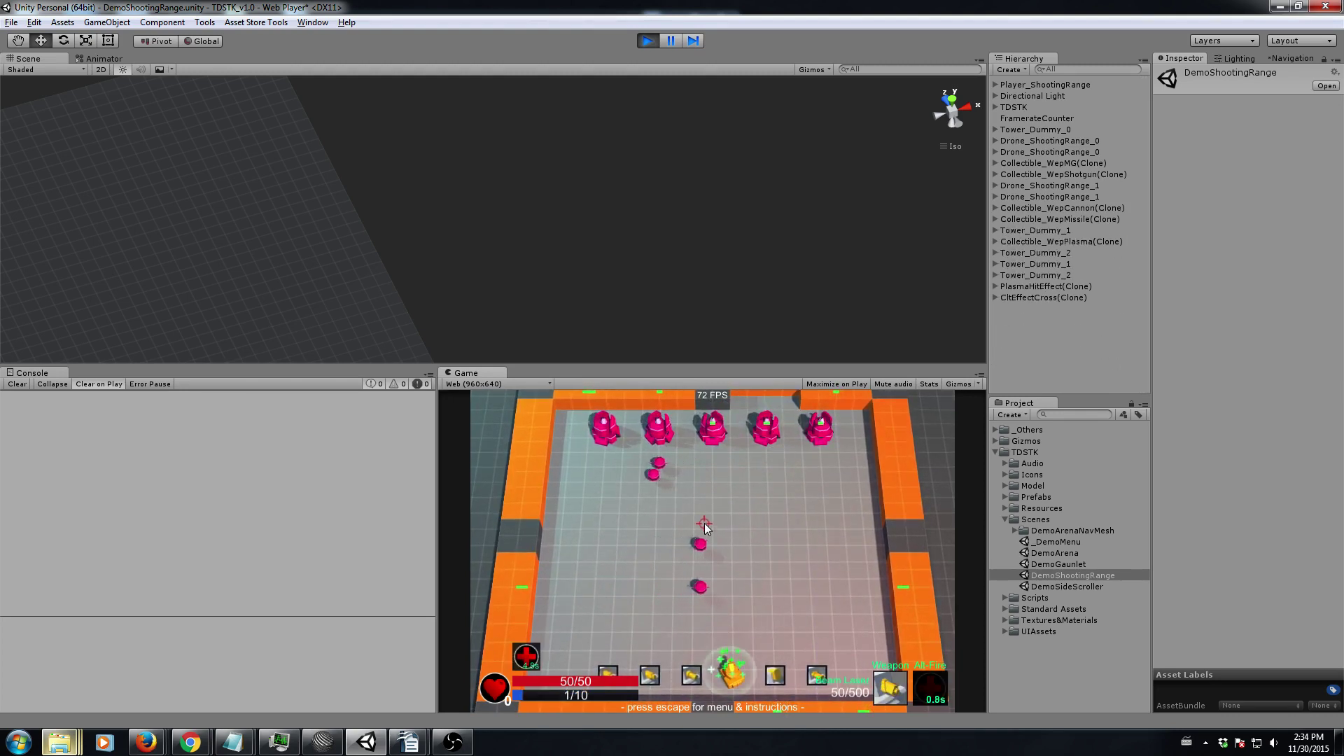
key("a")
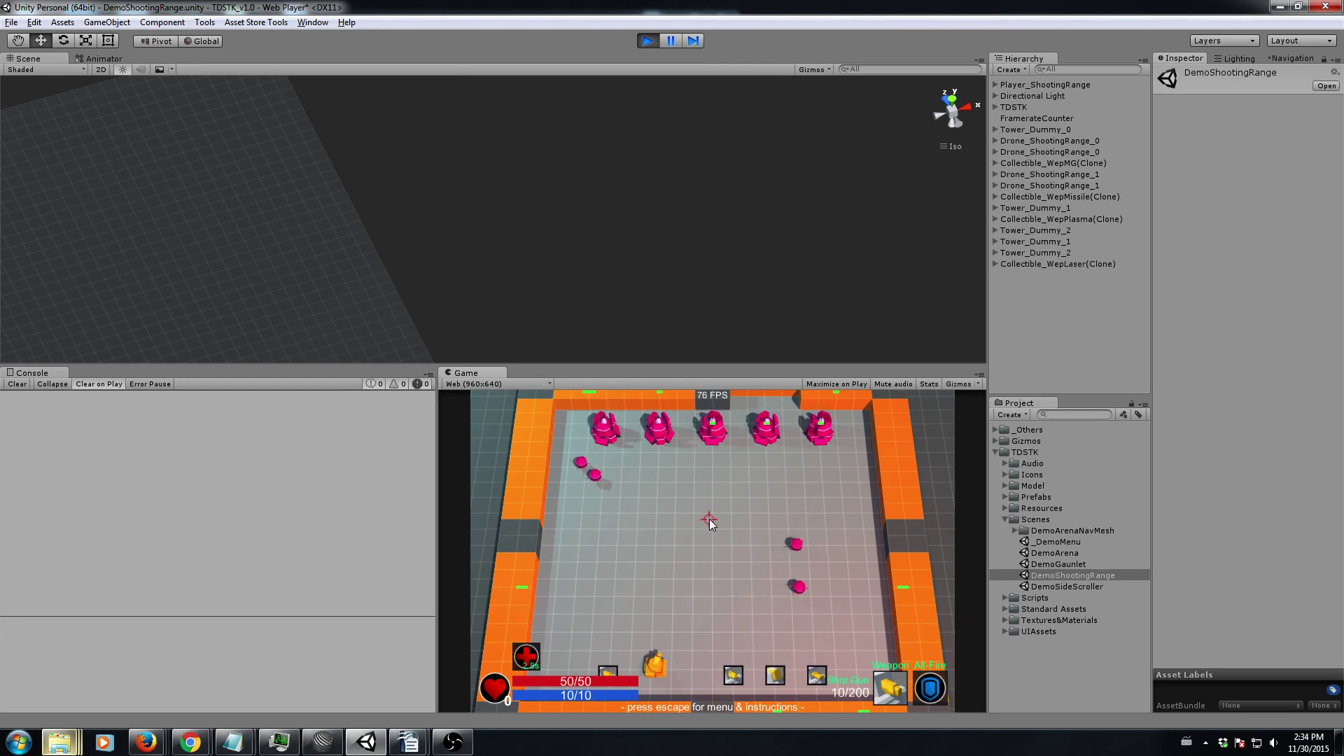
right_click(705, 519)
Take the missile pickup, fire at the middle and left towers, then stop play mode
key("w")
key("d")
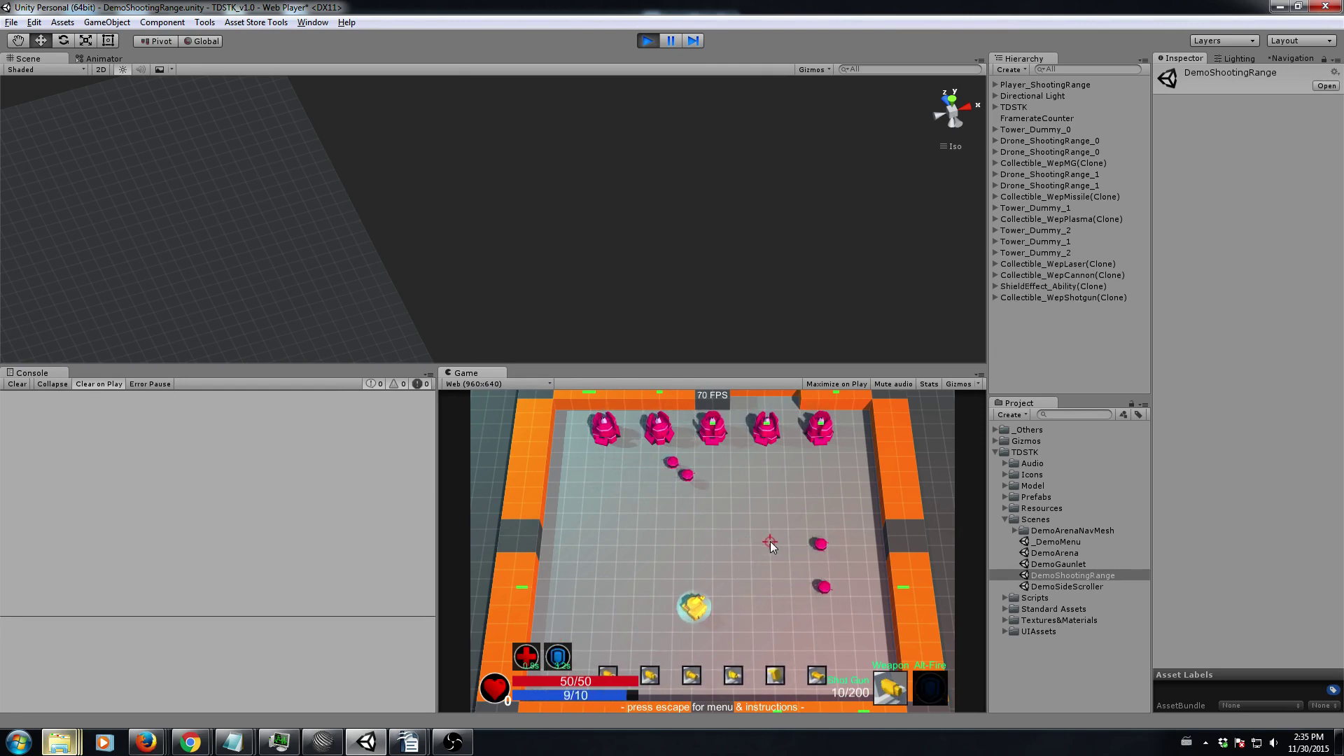
key("d")
left_click(732, 490)
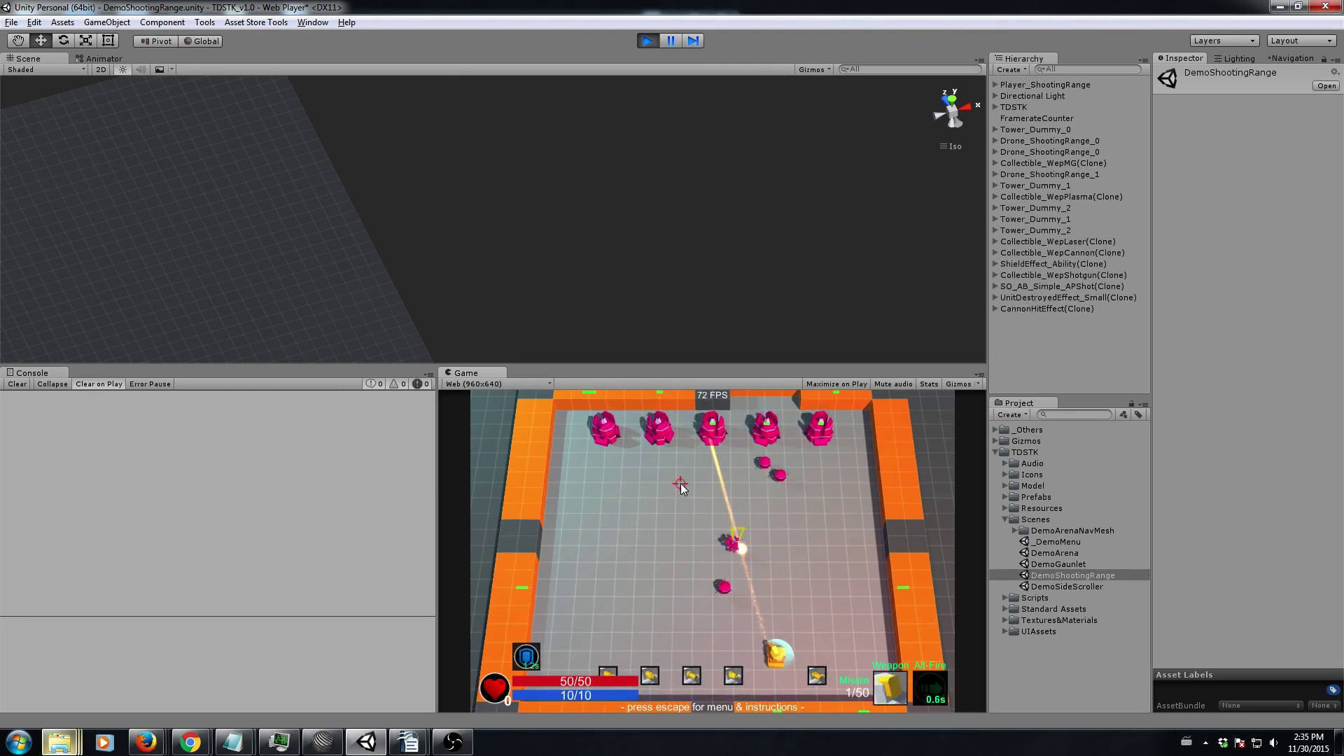
key("d")
left_click(634, 459)
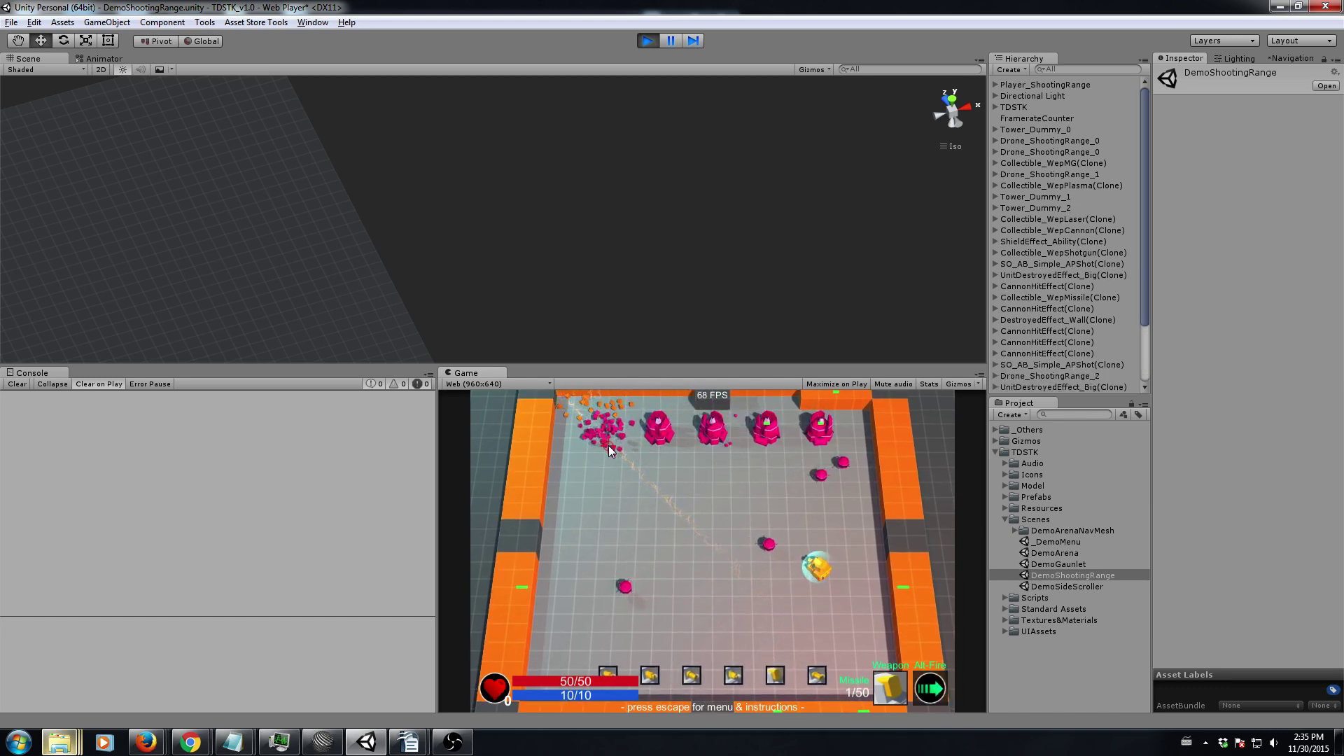
left_click(648, 41)
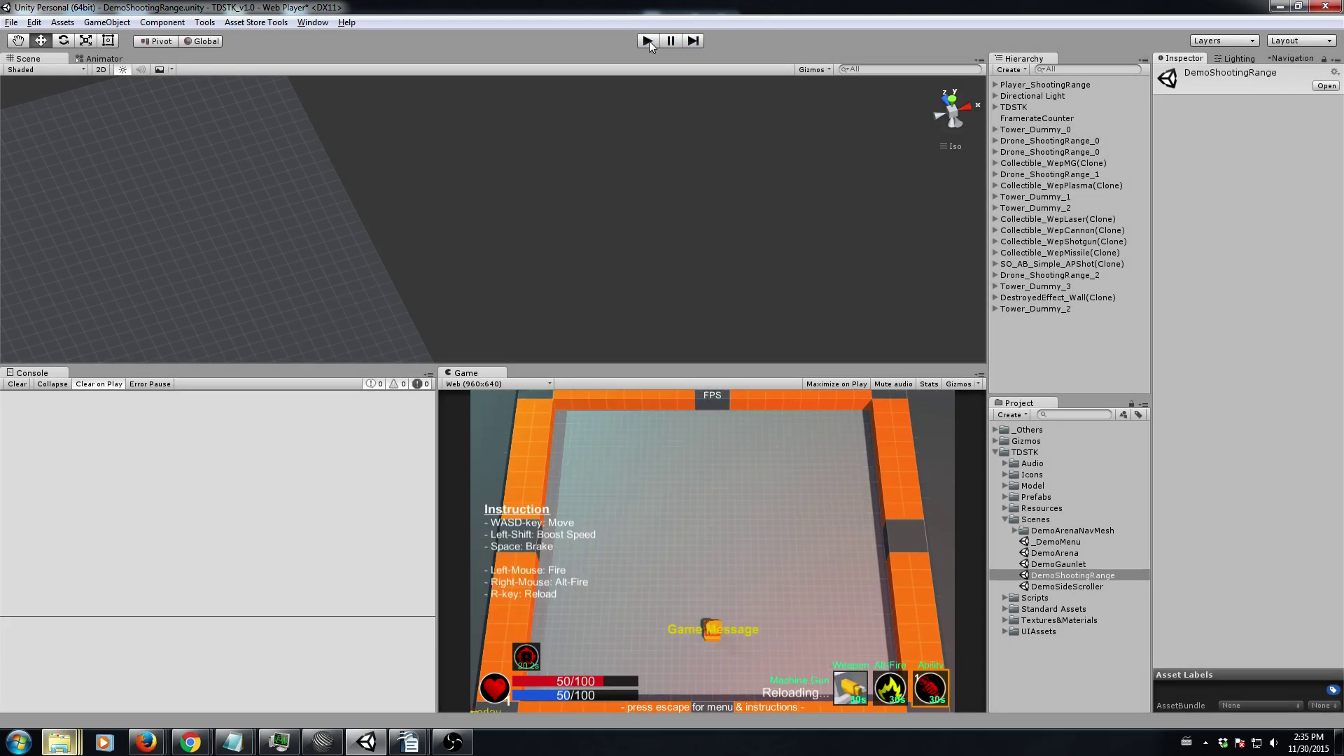
Load DemoArena without saving the shooting range, start playing and drive across the arena
double_click(1055, 553)
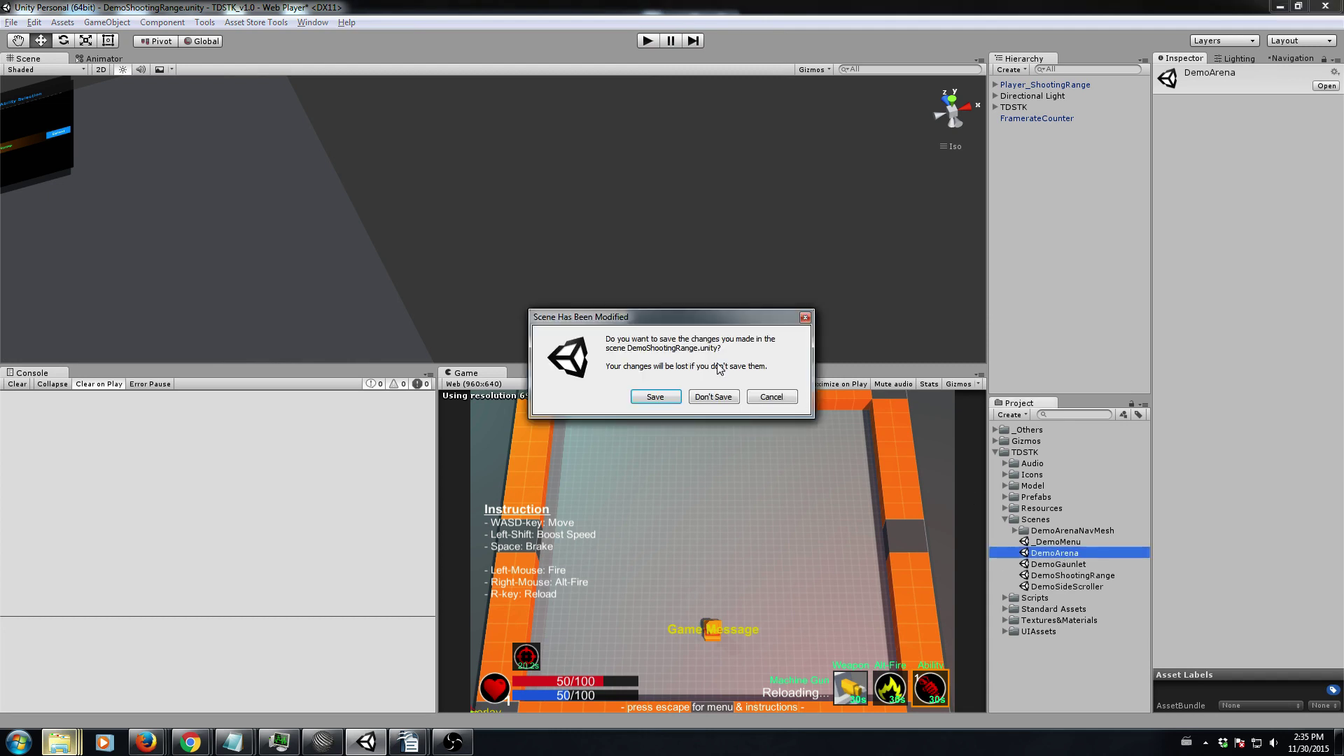
left_click(713, 397)
left_click(647, 41)
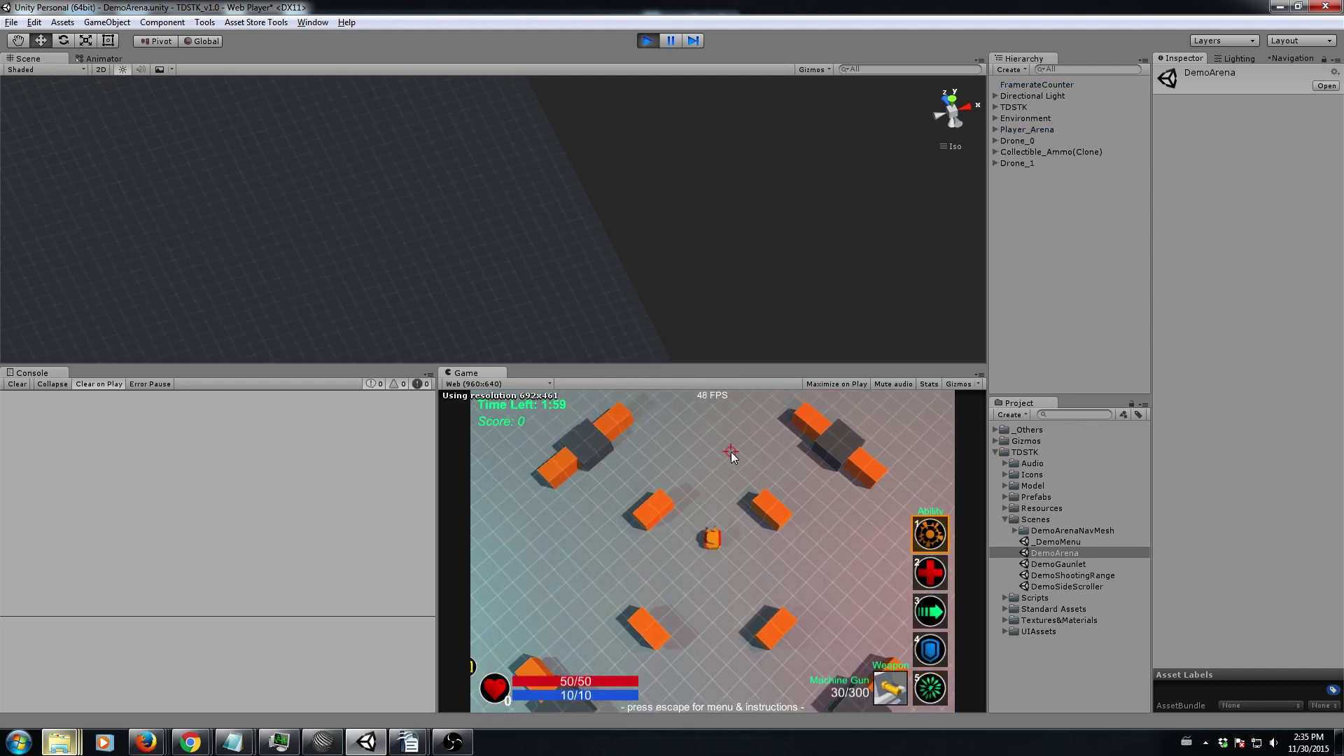
key("w")
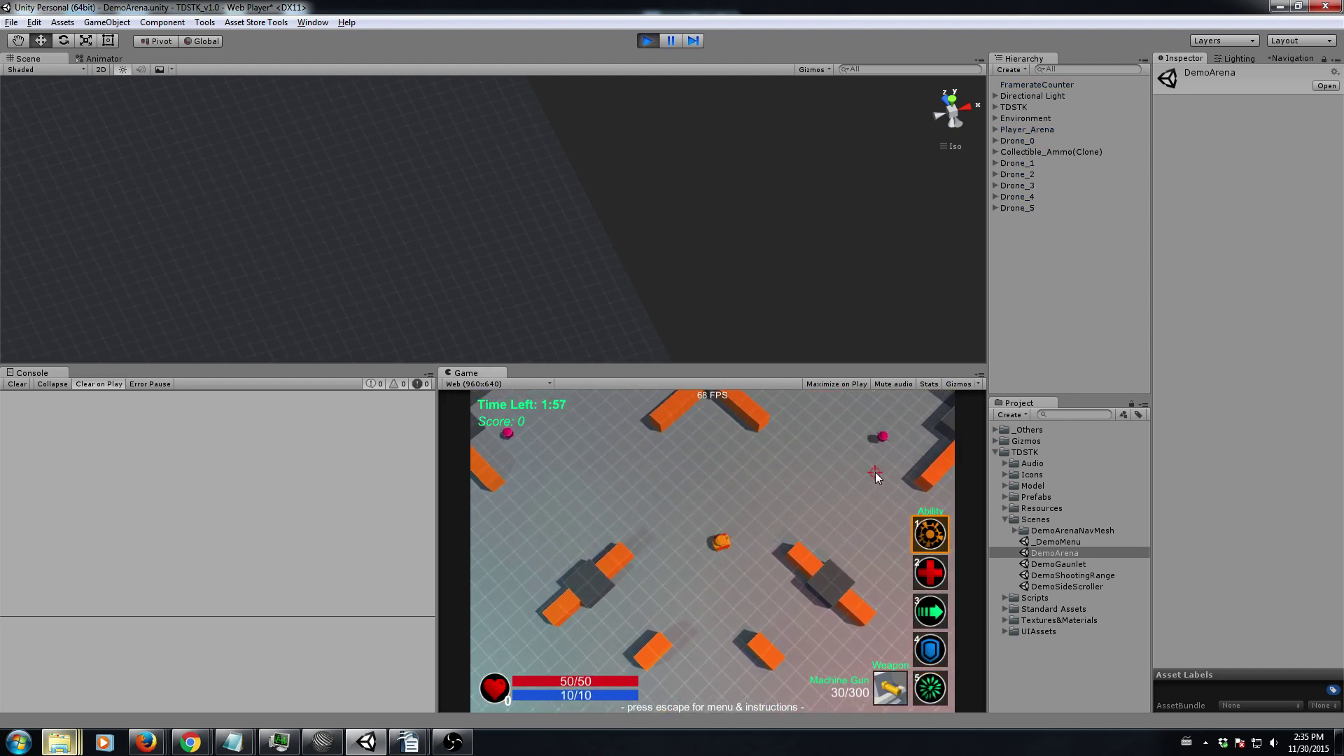
key("d")
Hit drones with the third and fifth abilities and the machine gun, then stop play
key("3")
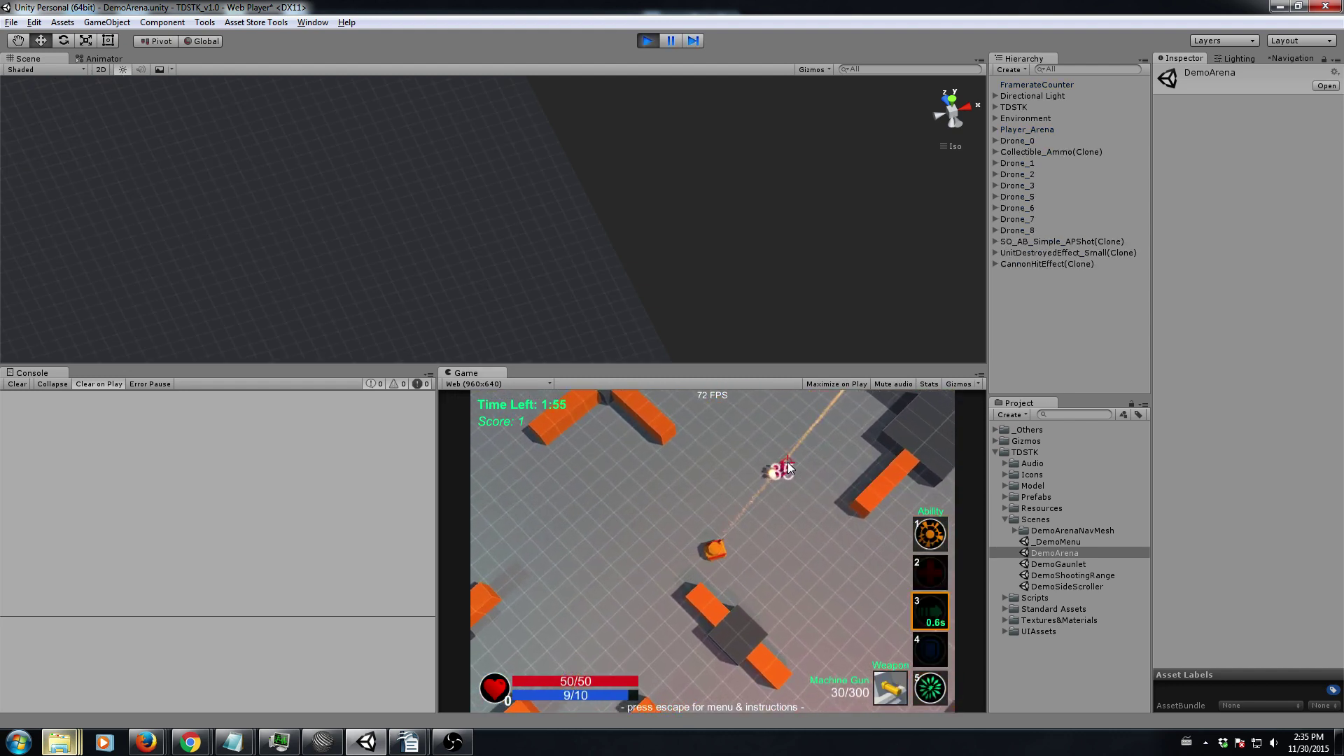
left_click(802, 558)
key("d")
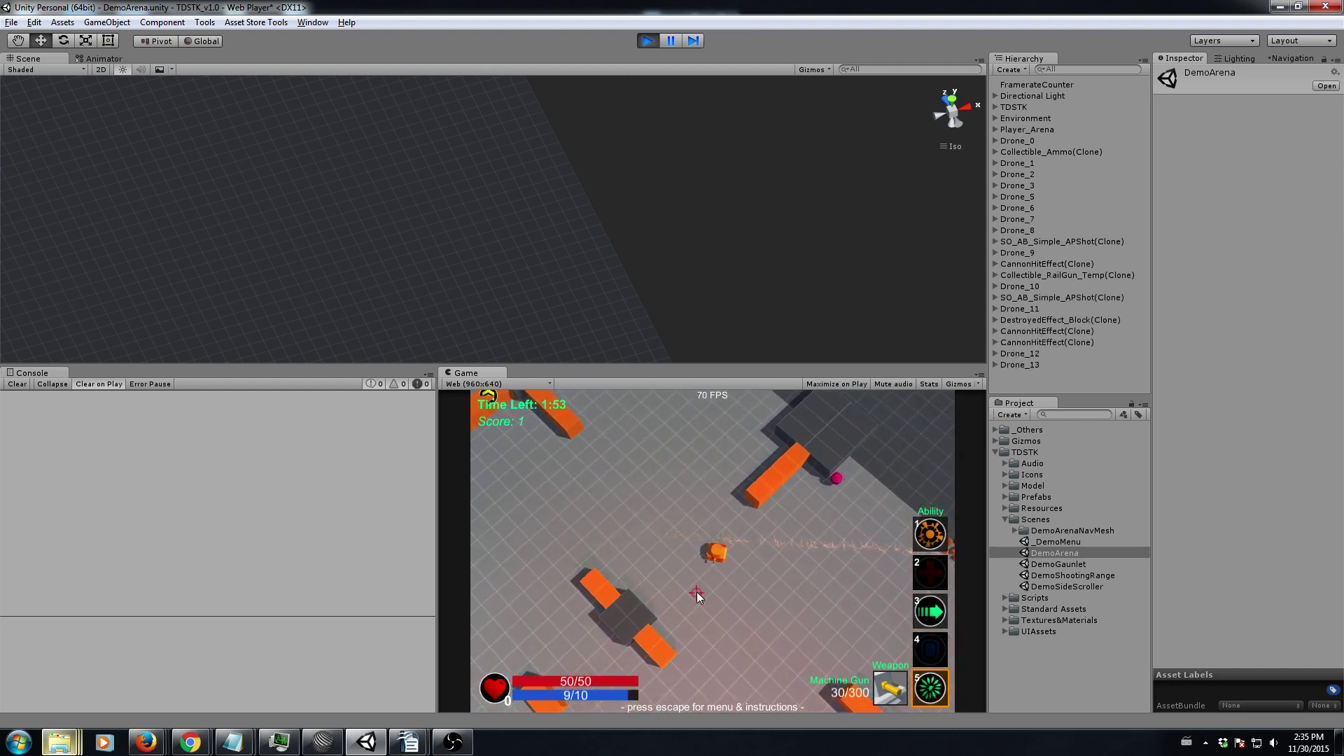
key("5")
left_click(822, 534)
key("a")
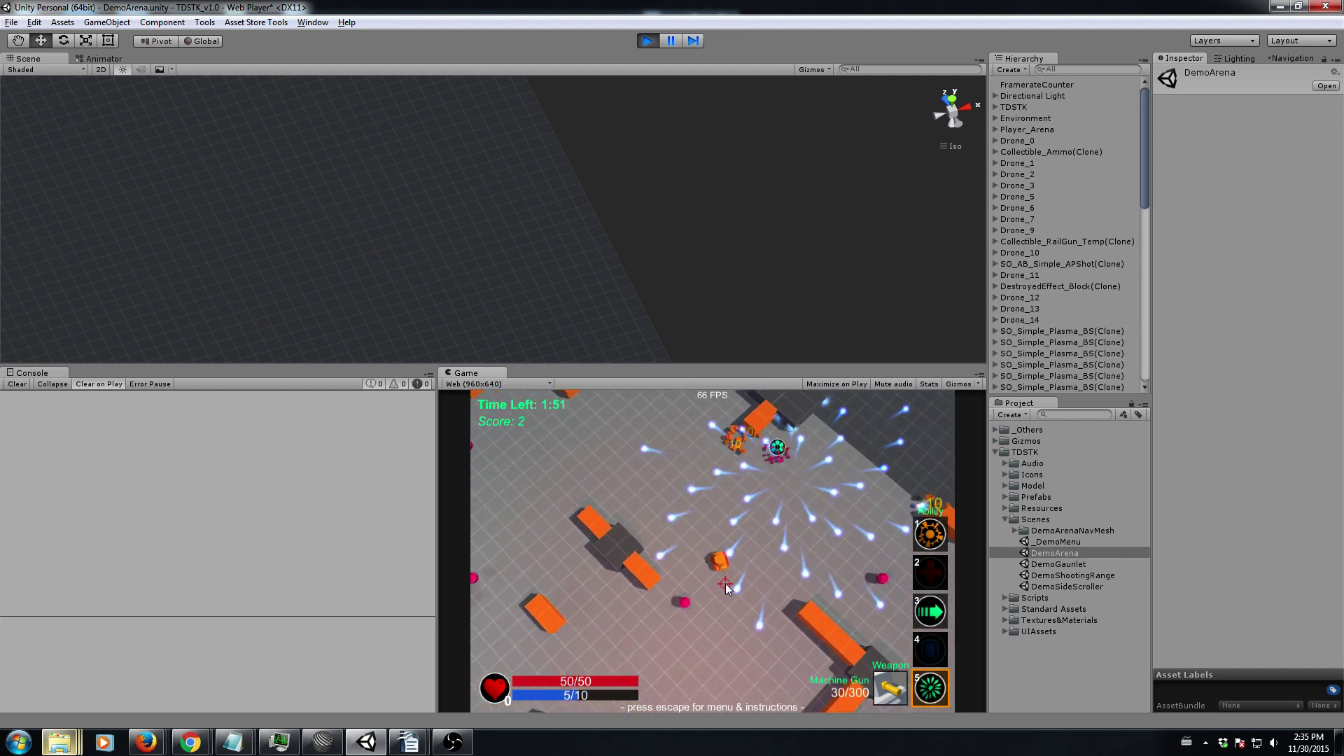
left_click(661, 515)
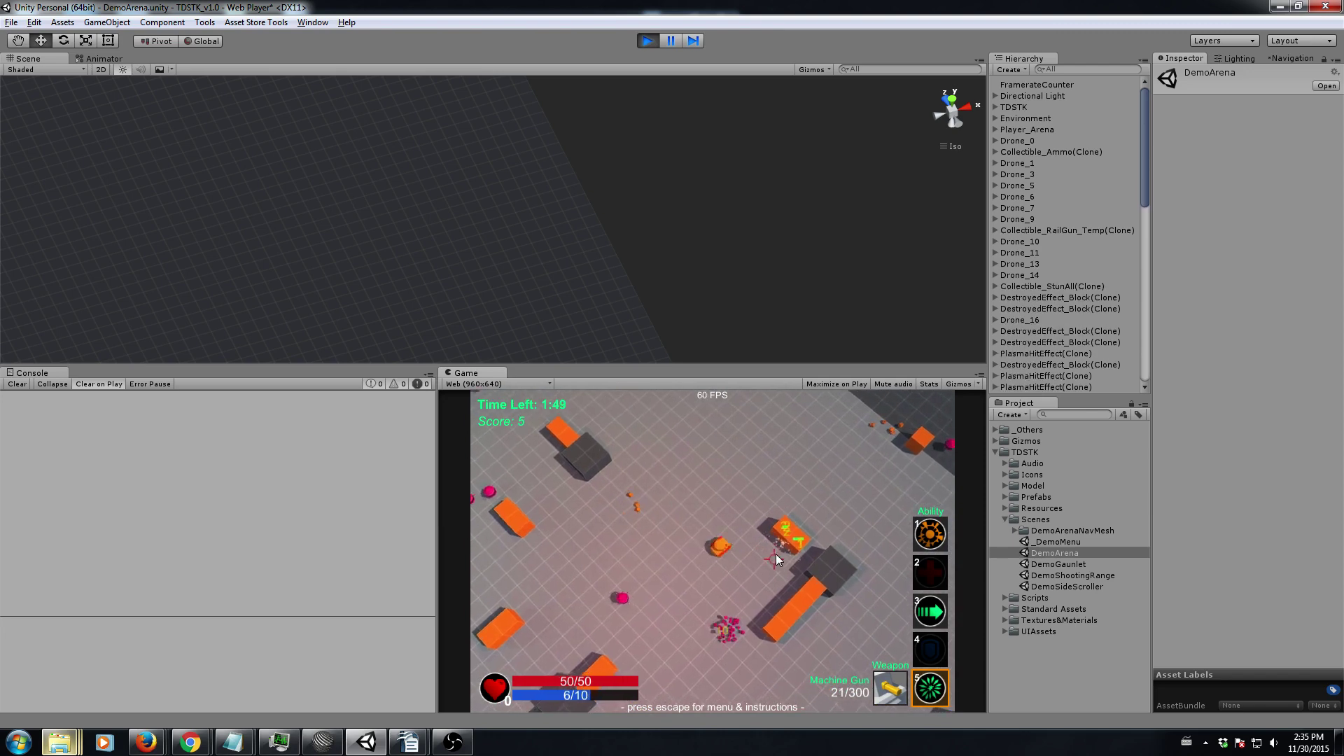
key("5")
left_click(742, 577)
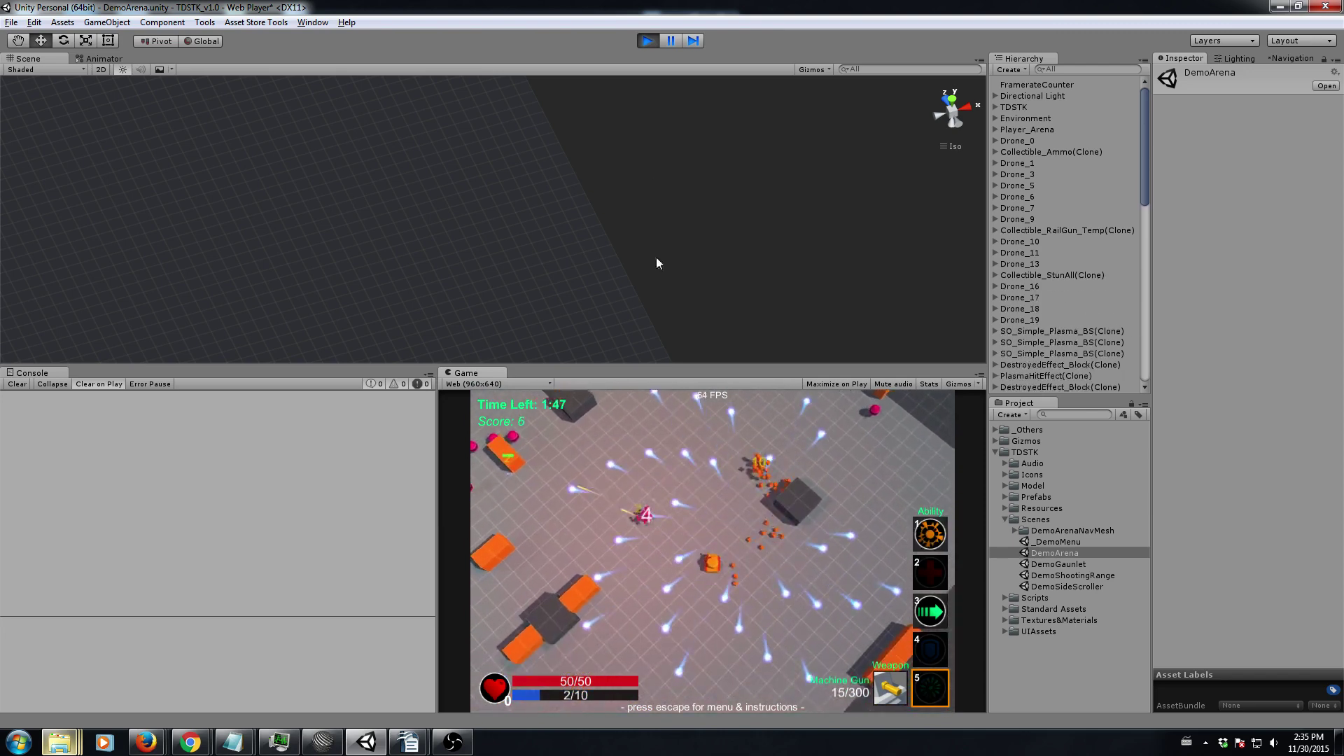
left_click(649, 41)
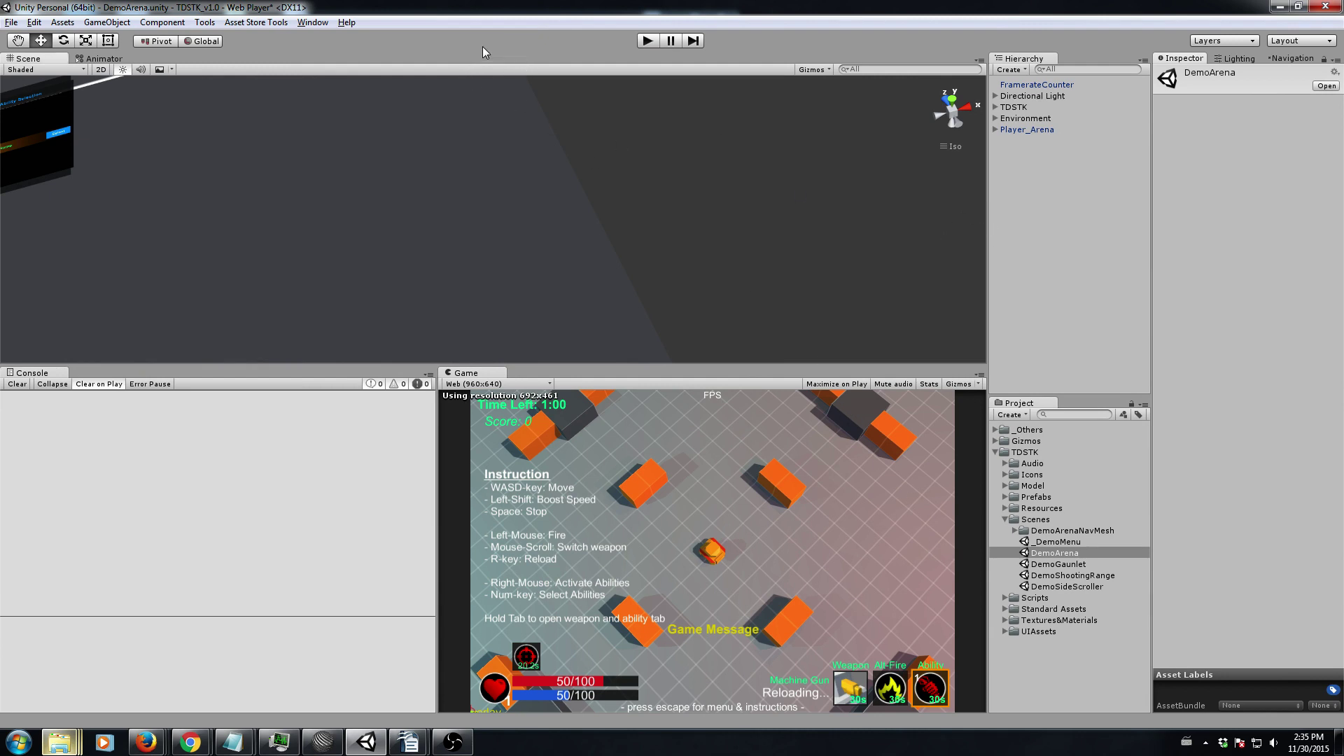
Create a new TDSTK scene from Tools > TDSTK > New TDSTK Scene
left_click(210, 23)
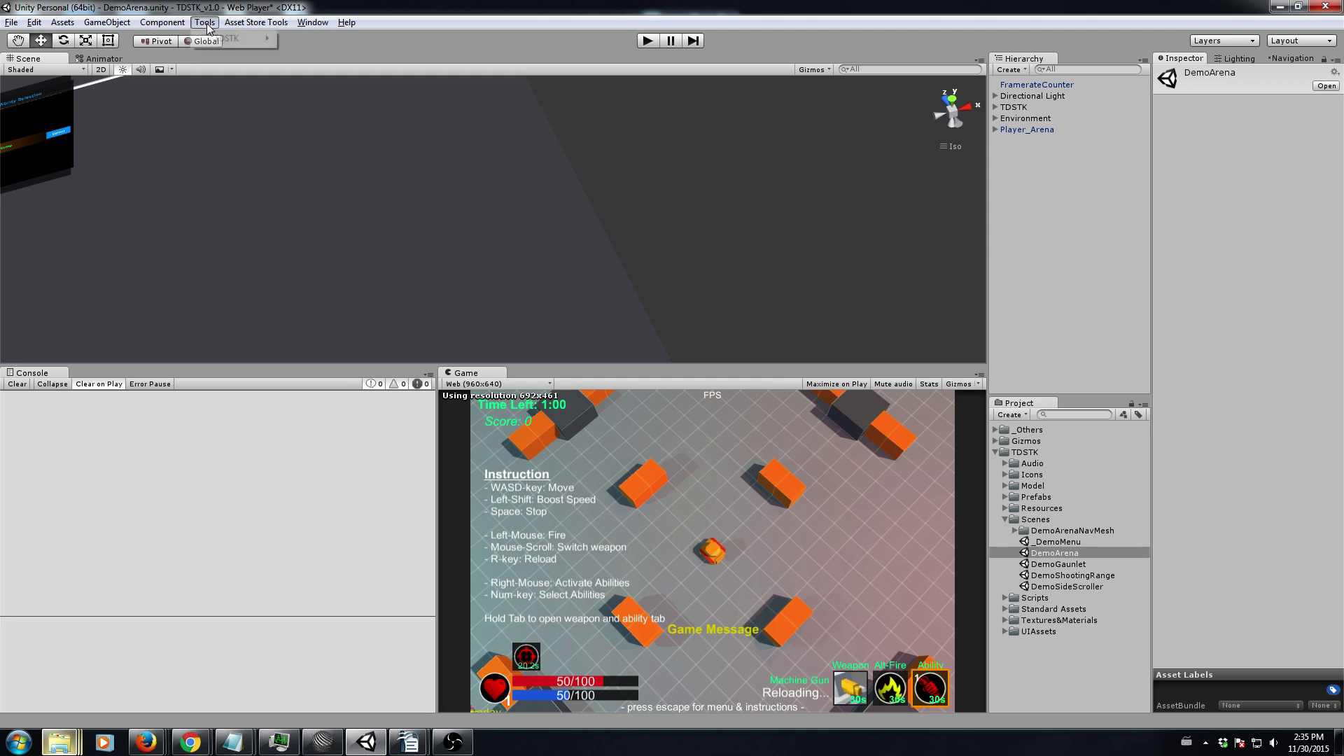
mouse_move(225, 42)
left_click(299, 39)
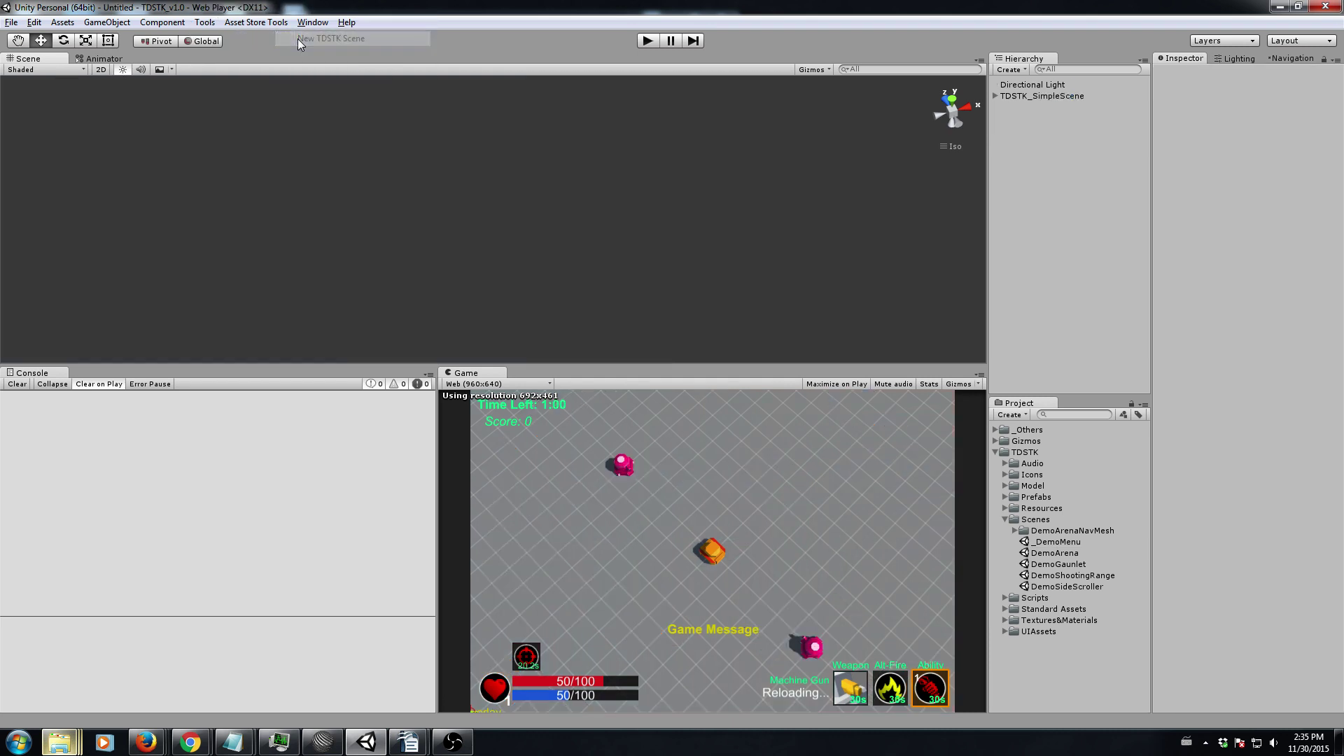
left_click(1049, 190)
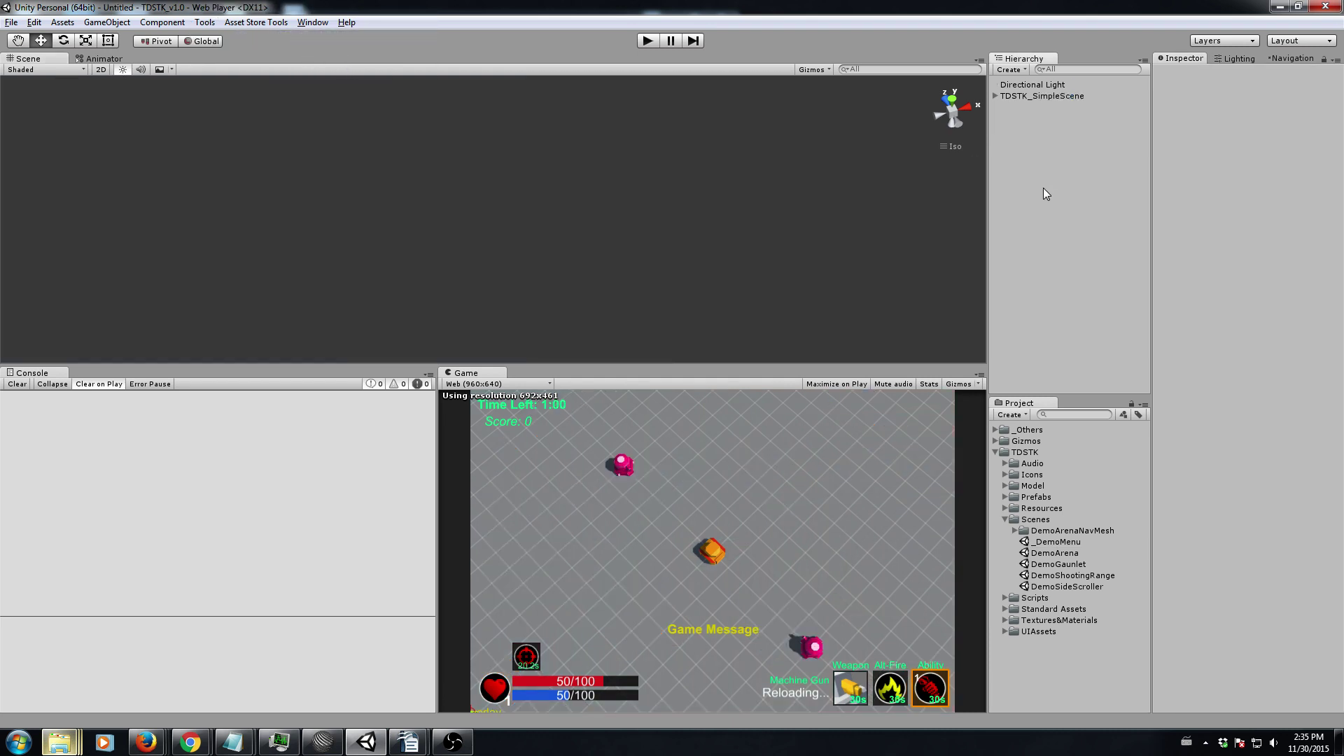
Play-test the new scene shooting drones, stop, and expand TDSTK_SimpleScene in the Hierarchy
left_click(647, 41)
left_click_drag(676, 459, 787, 449)
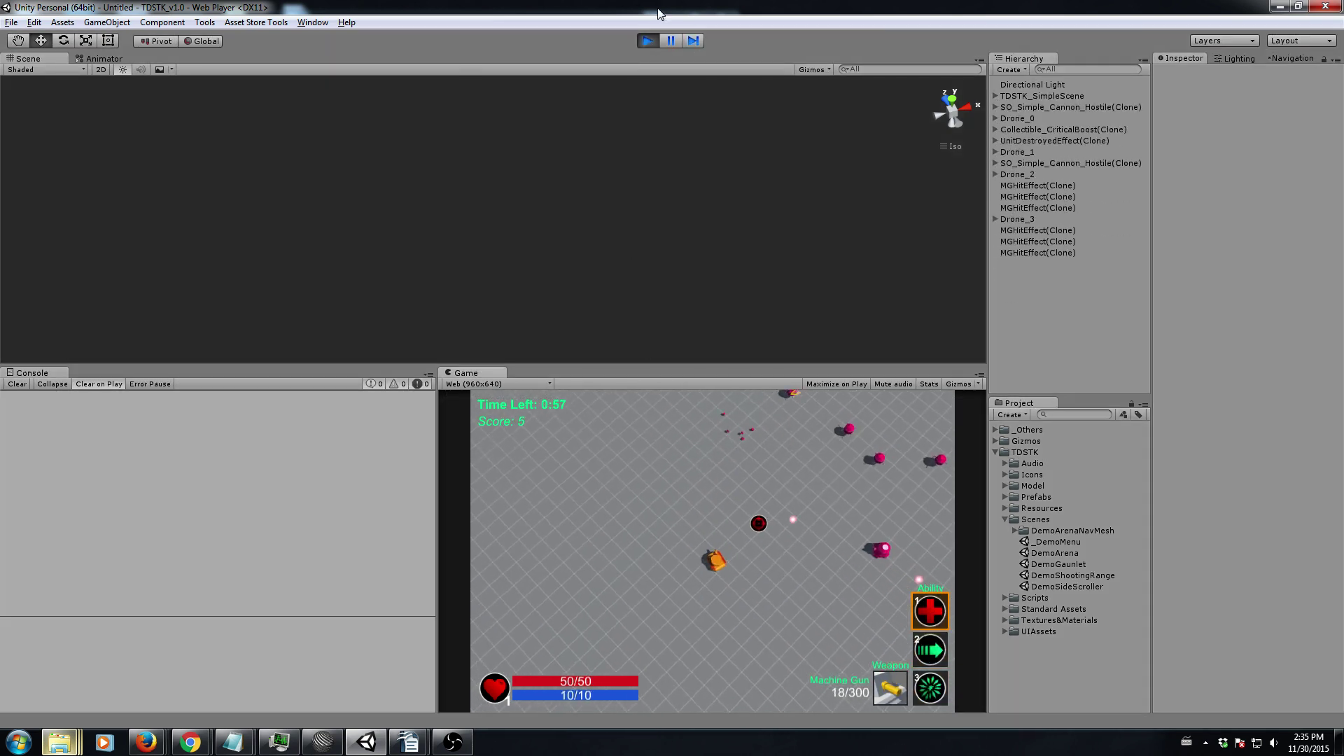
left_click(647, 40)
left_click(996, 97)
Expand TDSTK to view AudioManager's settings, then orbit the Scene view to an isometric angle
left_click(1020, 107)
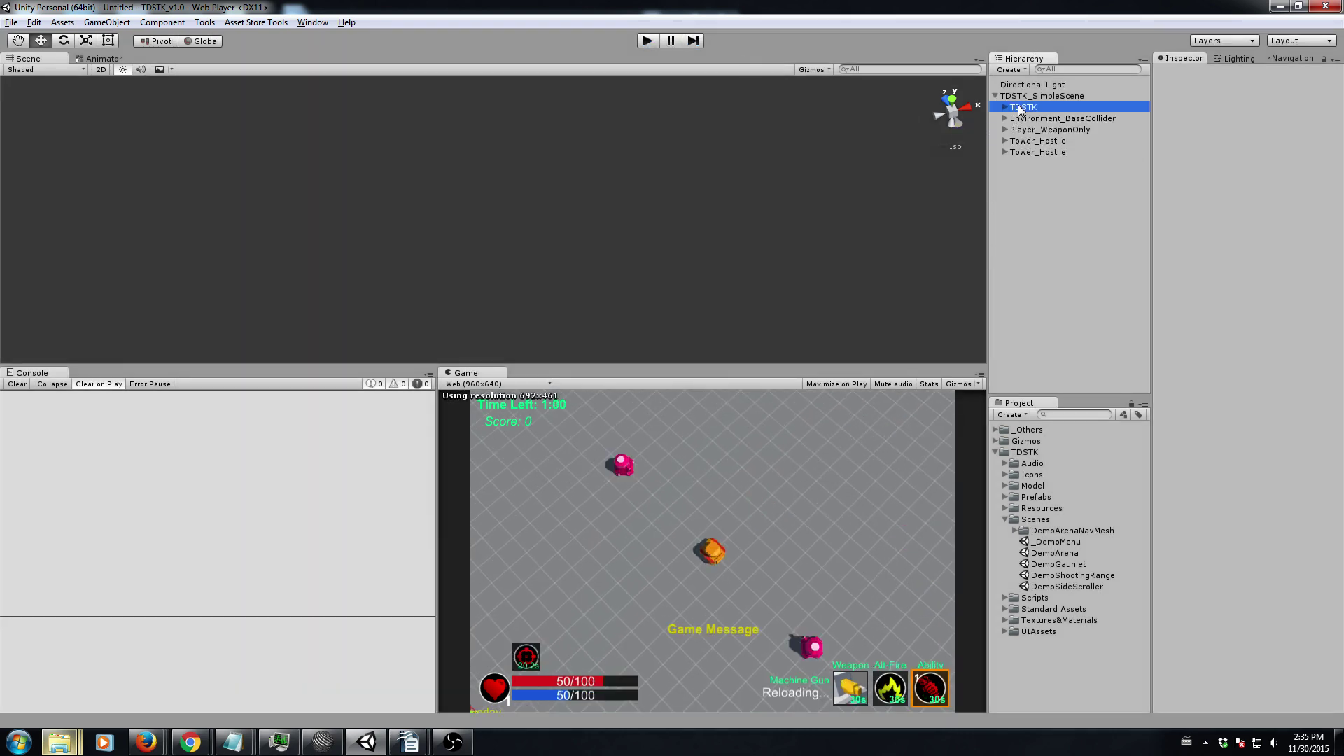
left_click(1005, 107)
left_click(1047, 119)
scroll(573, 250, "down", 6)
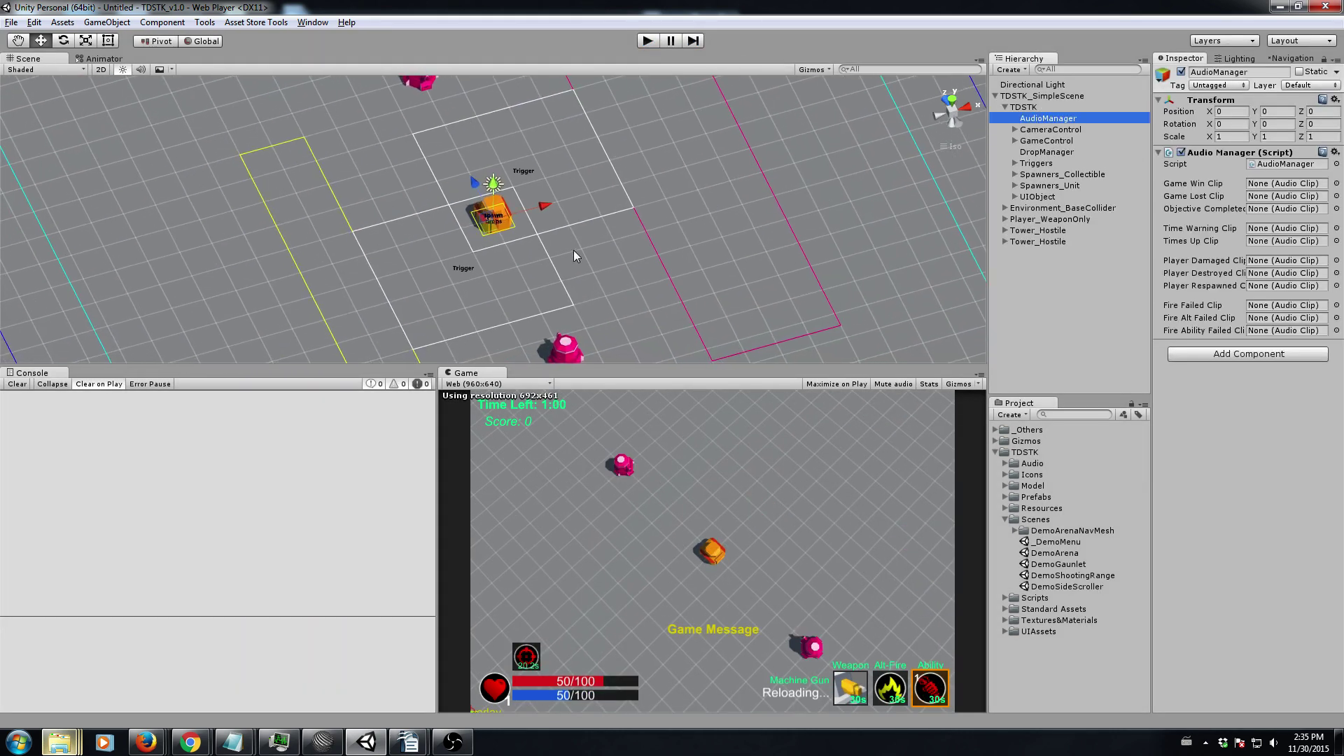
left_click(870, 194)
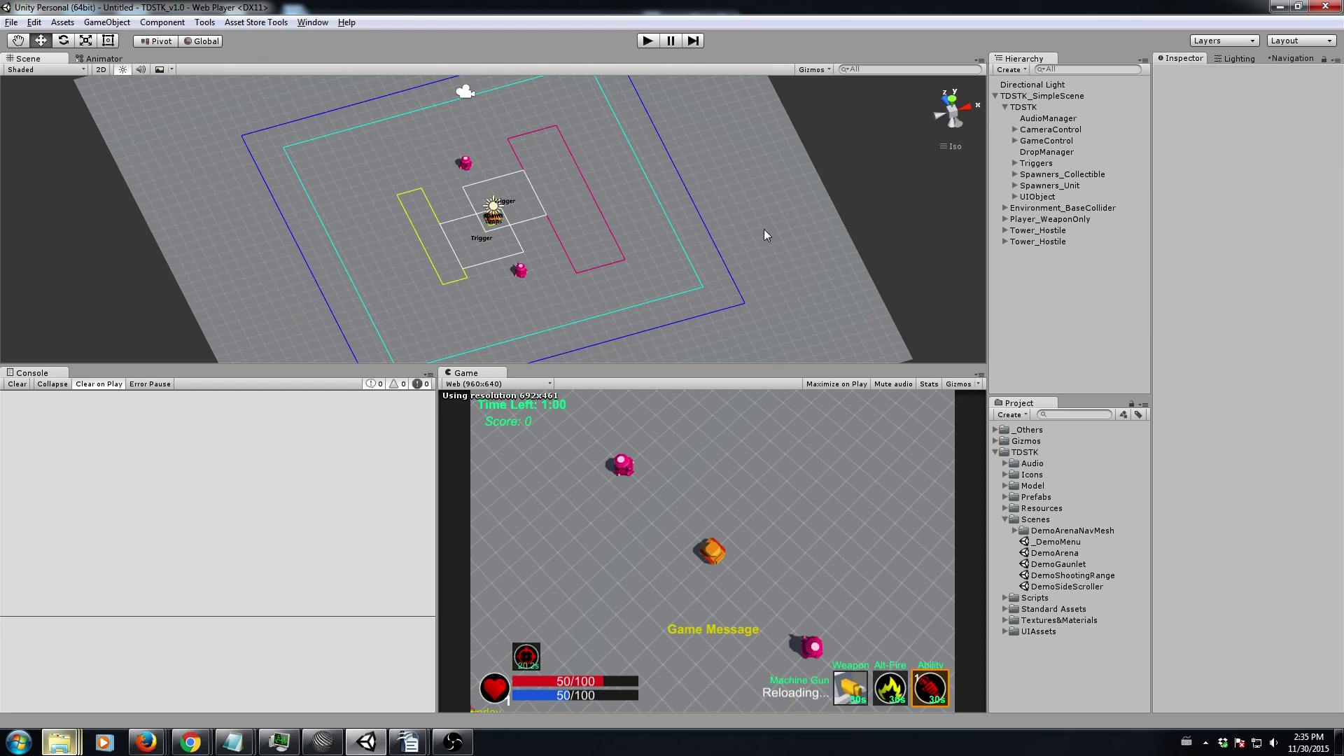
left_click_drag(763, 229, 507, 229, "alt")
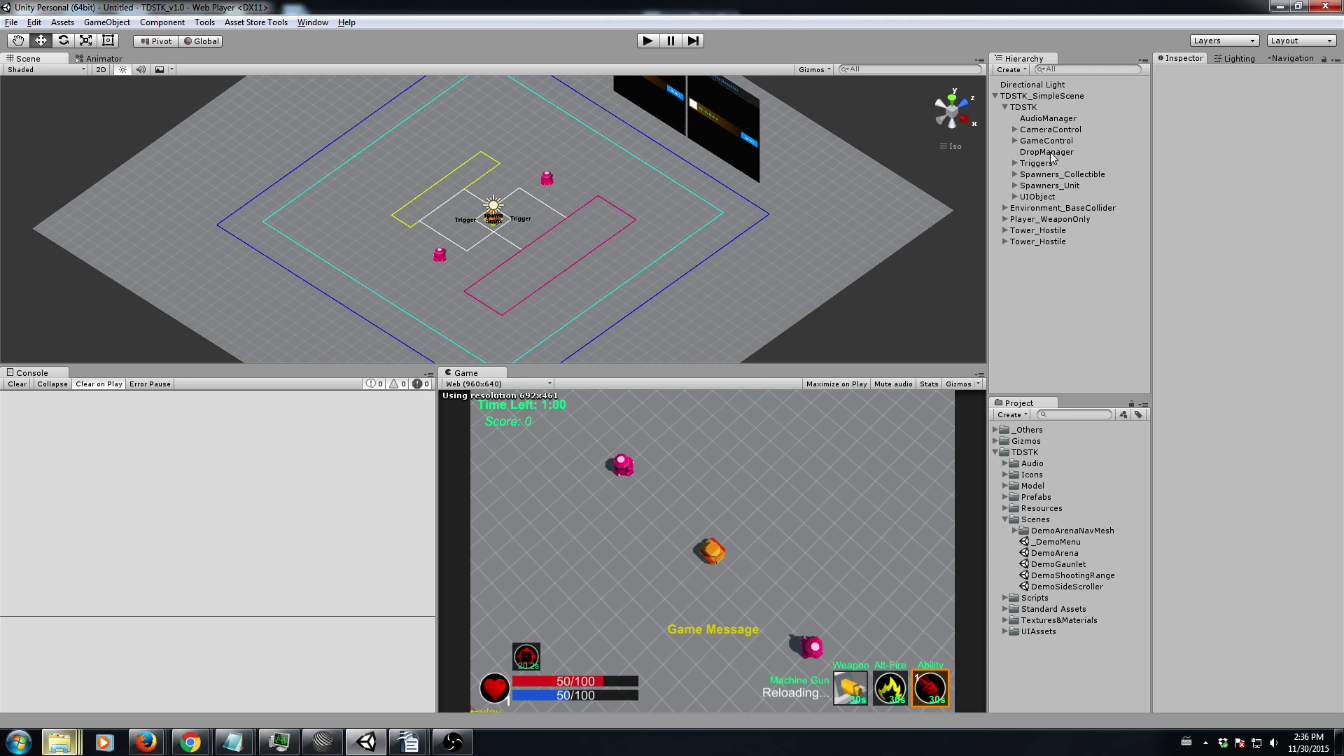
Inspect the TDSTK_SimpleScene root, Player_WeaponOnly and the Tower_Hostile units
left_click(1052, 97)
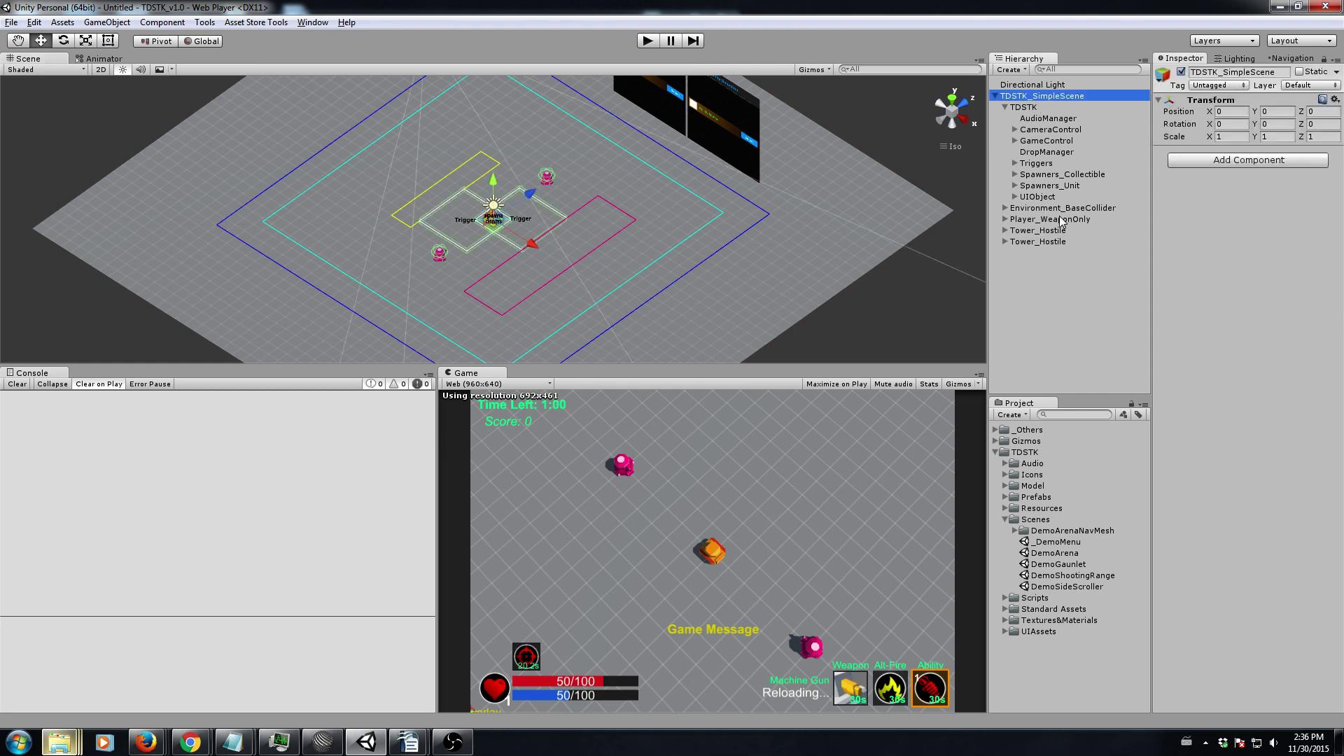
left_click(1060, 220)
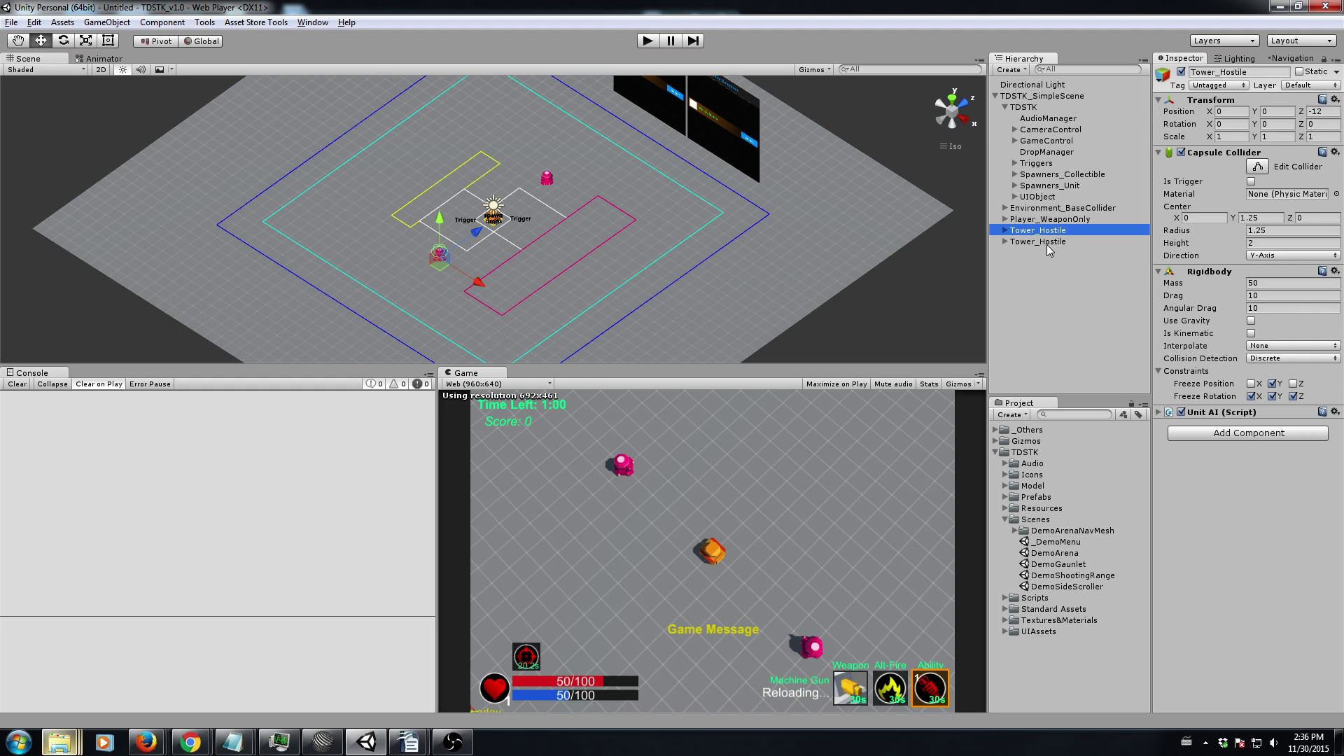
left_click(1051, 243)
left_click(1051, 231)
Toggle Environment_BaseCollider off and back on, then view AudioManager's empty audio clip slots
left_click(1063, 208)
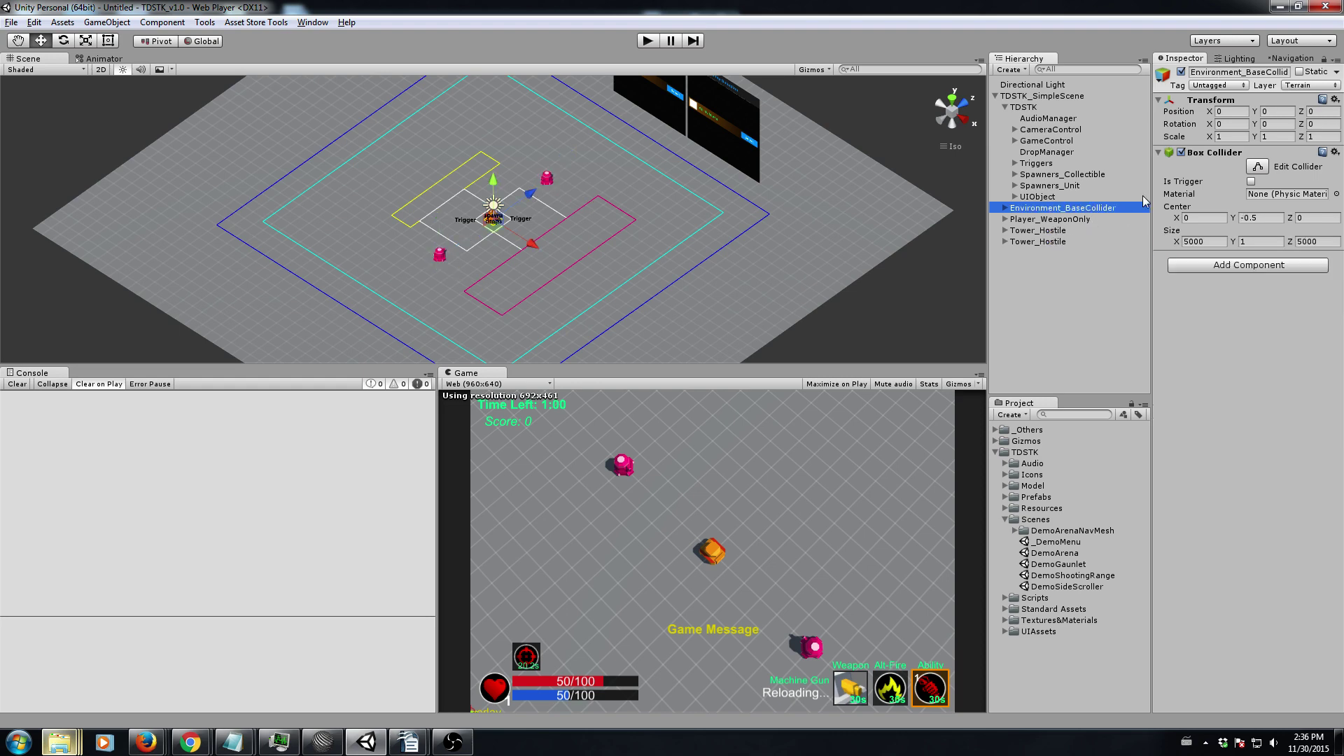
left_click(1181, 72)
left_click(1181, 72)
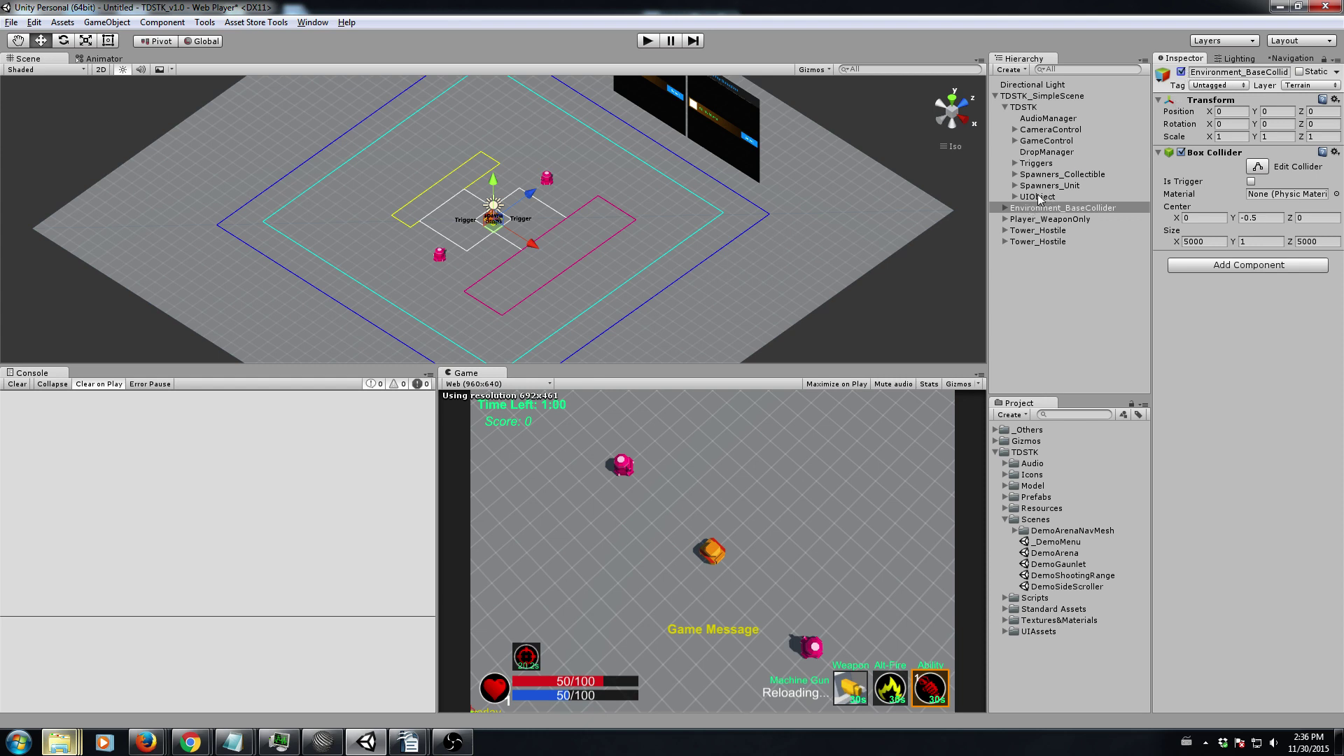
left_click(1049, 121)
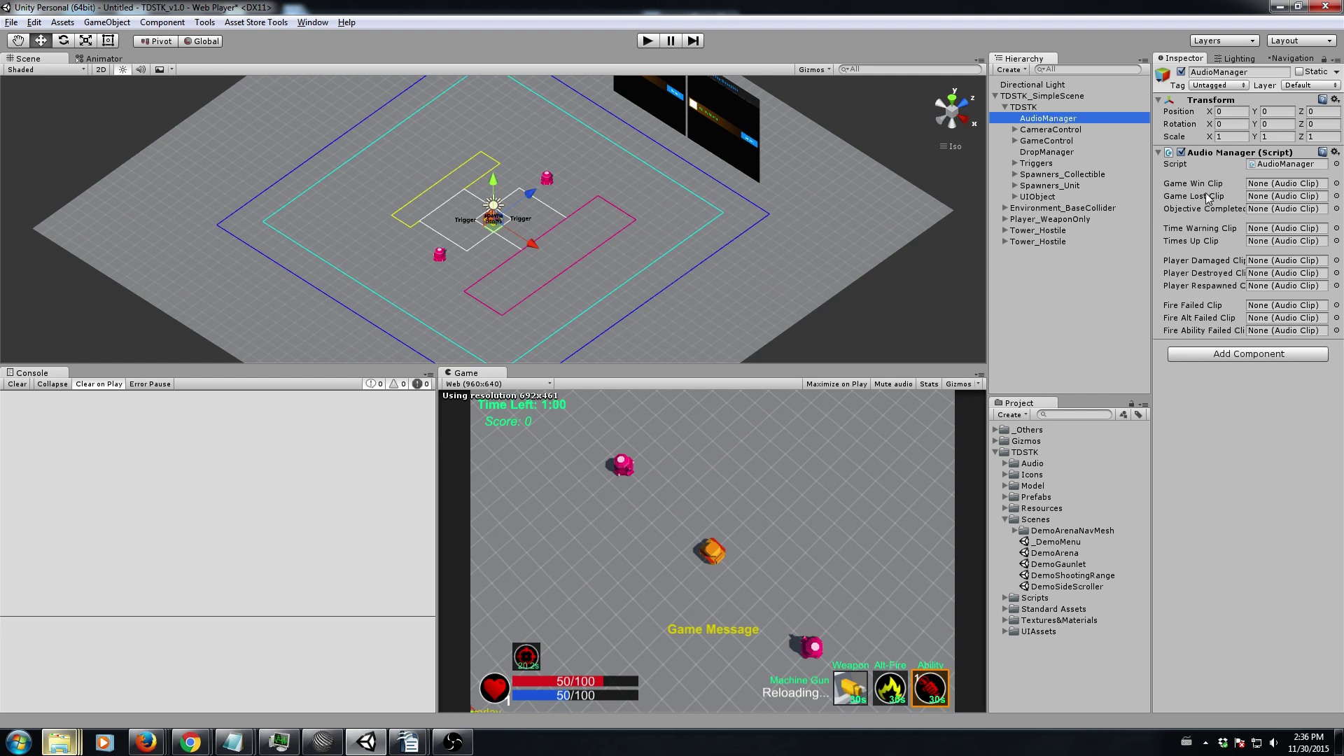
View CameraControl, then GameControl's settings: 60-second game duration, player life 1, DemoMenu main menu
left_click(1063, 132)
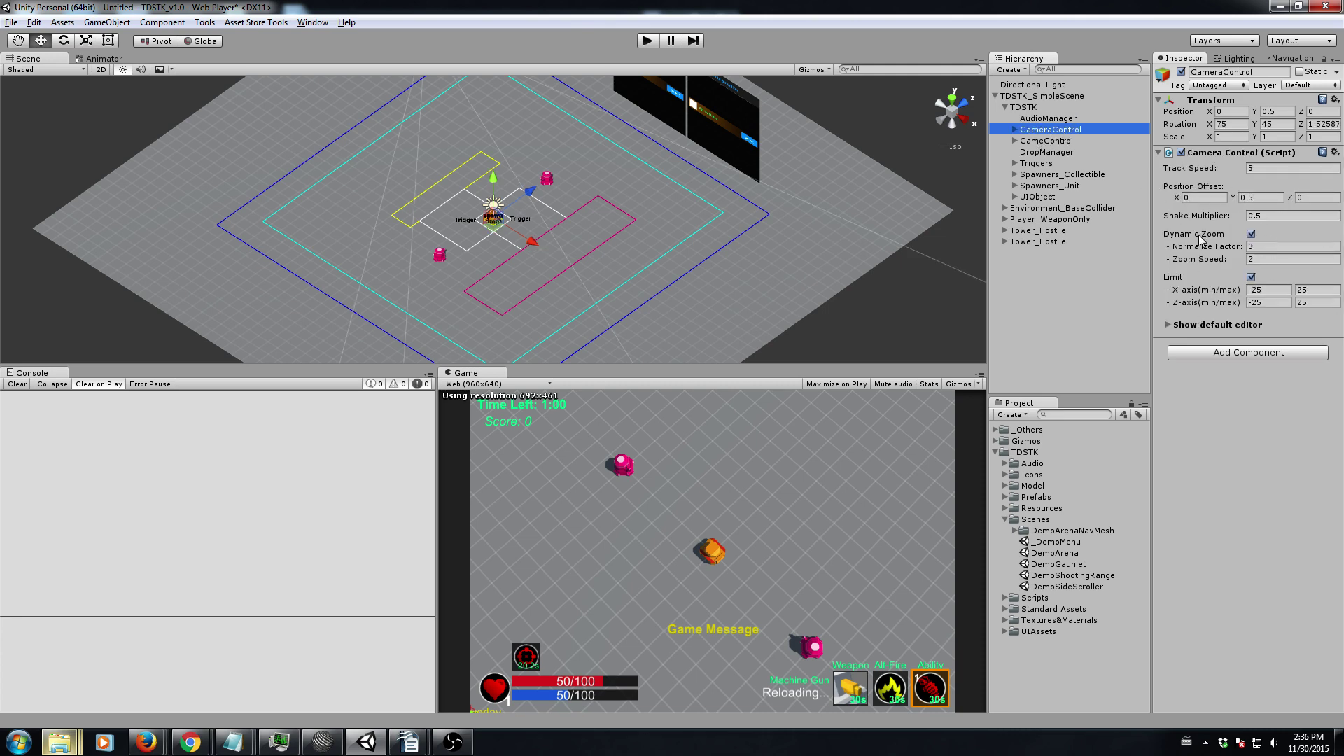
left_click(1038, 142)
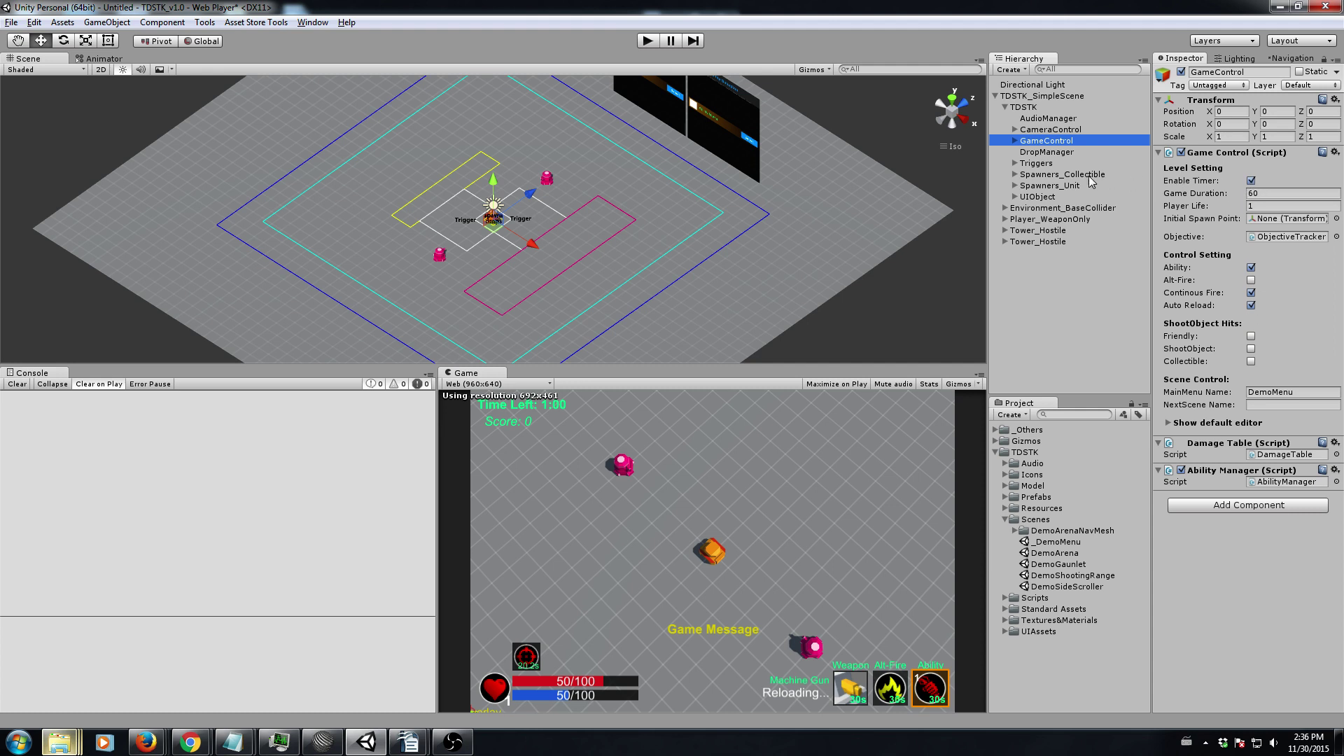
In GameControl's ObjectiveTracker, disable EnableTargetScore and enable Clear All Hostile
left_click(1014, 141)
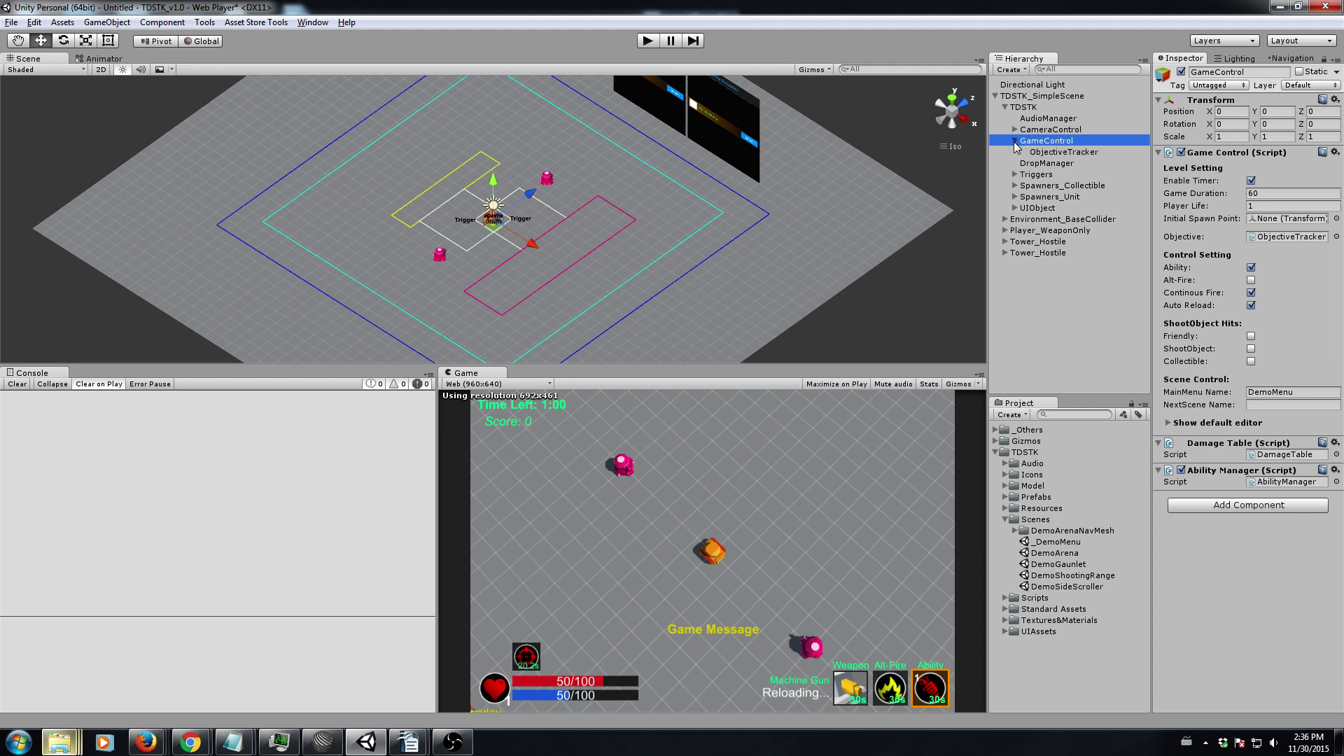
left_click(1065, 152)
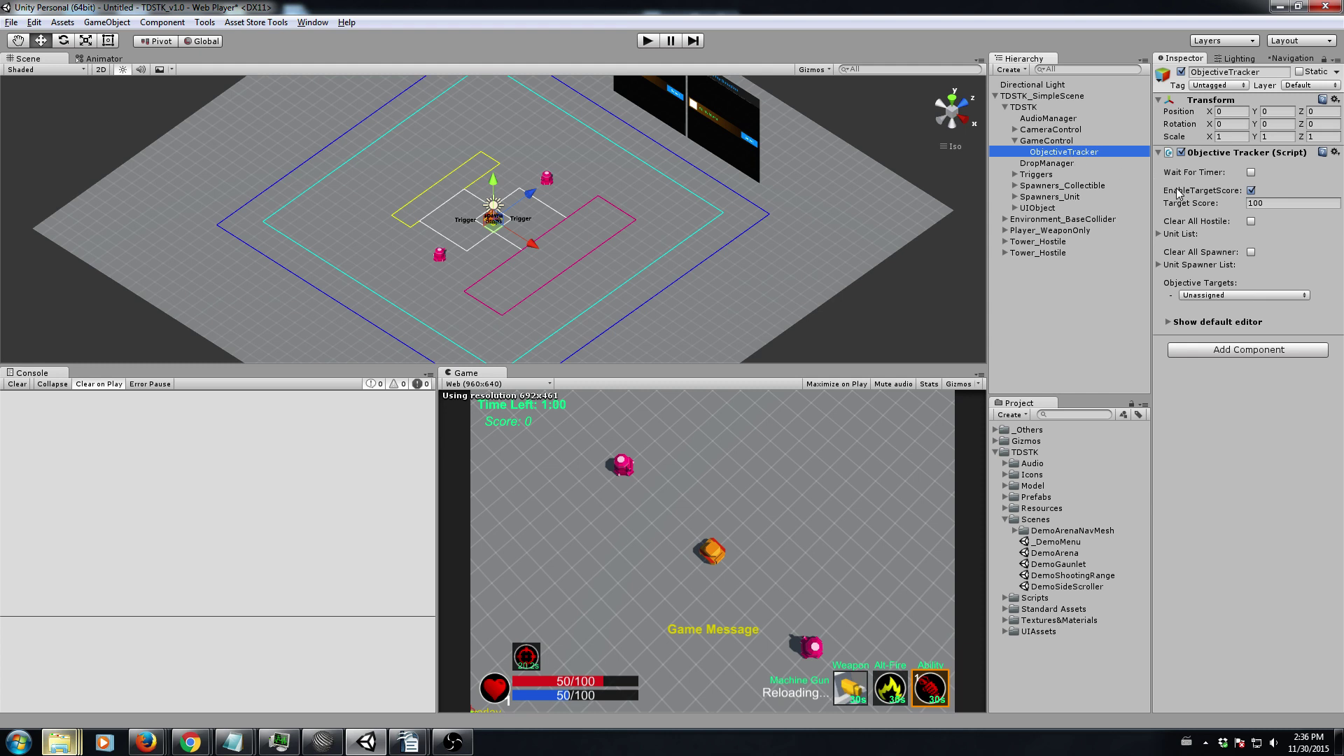
mouse_move(1179, 193)
left_click(1251, 191)
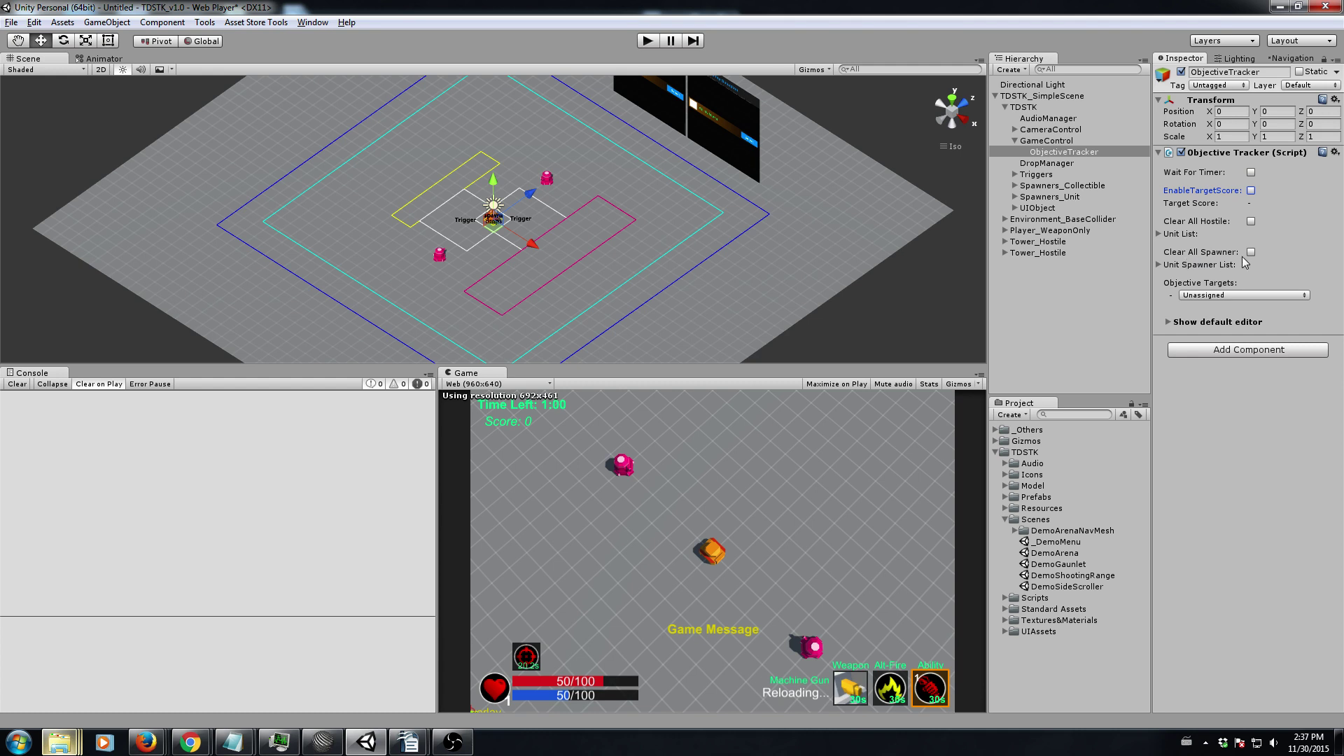
left_click(1251, 221)
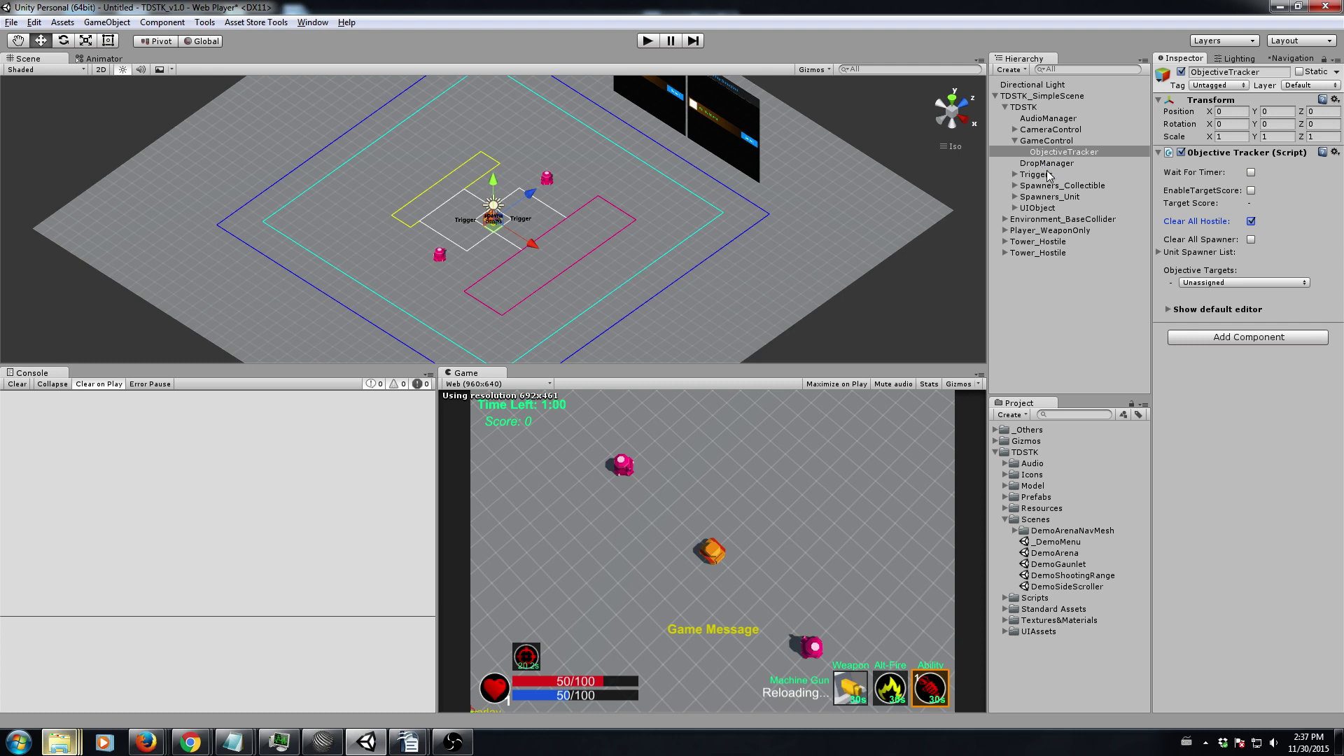
left_click(1043, 186)
Expand Spawners_Unit and drag the unit spawn area along X to 6.5
left_click(1043, 197)
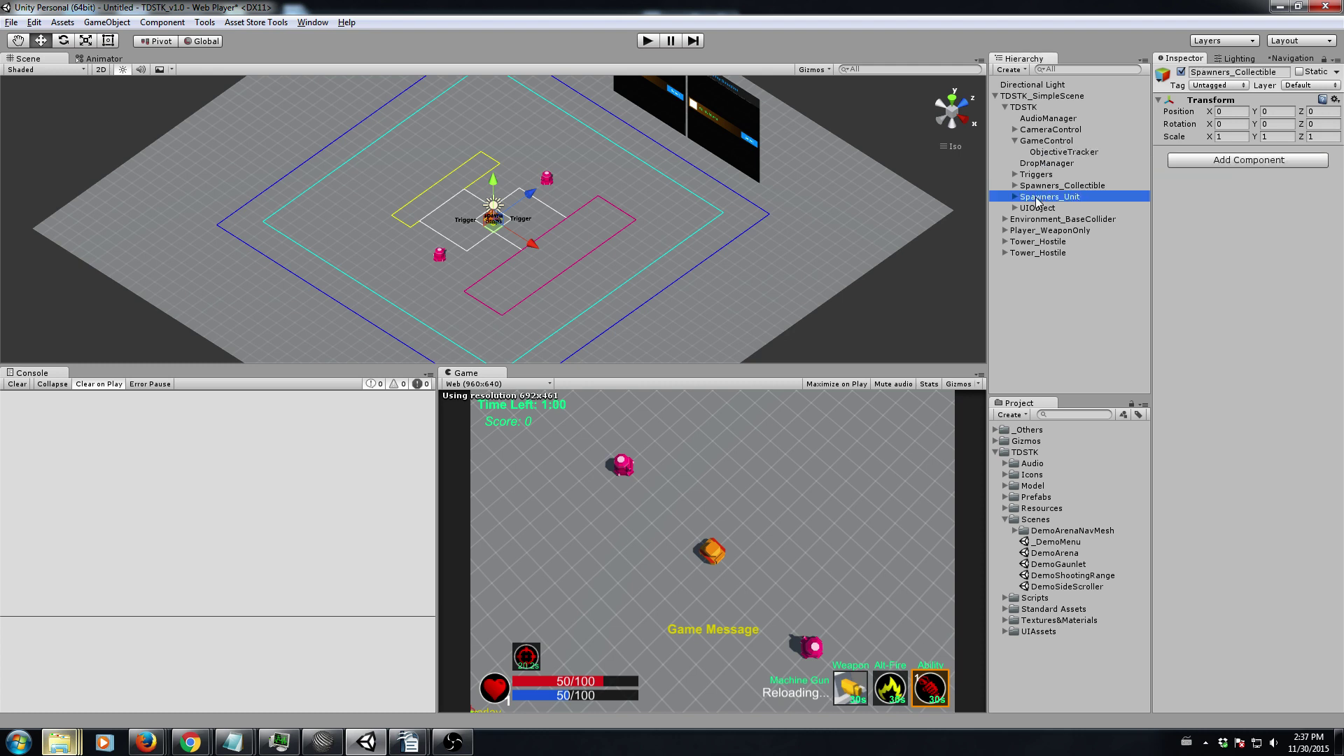
left_click(1014, 197)
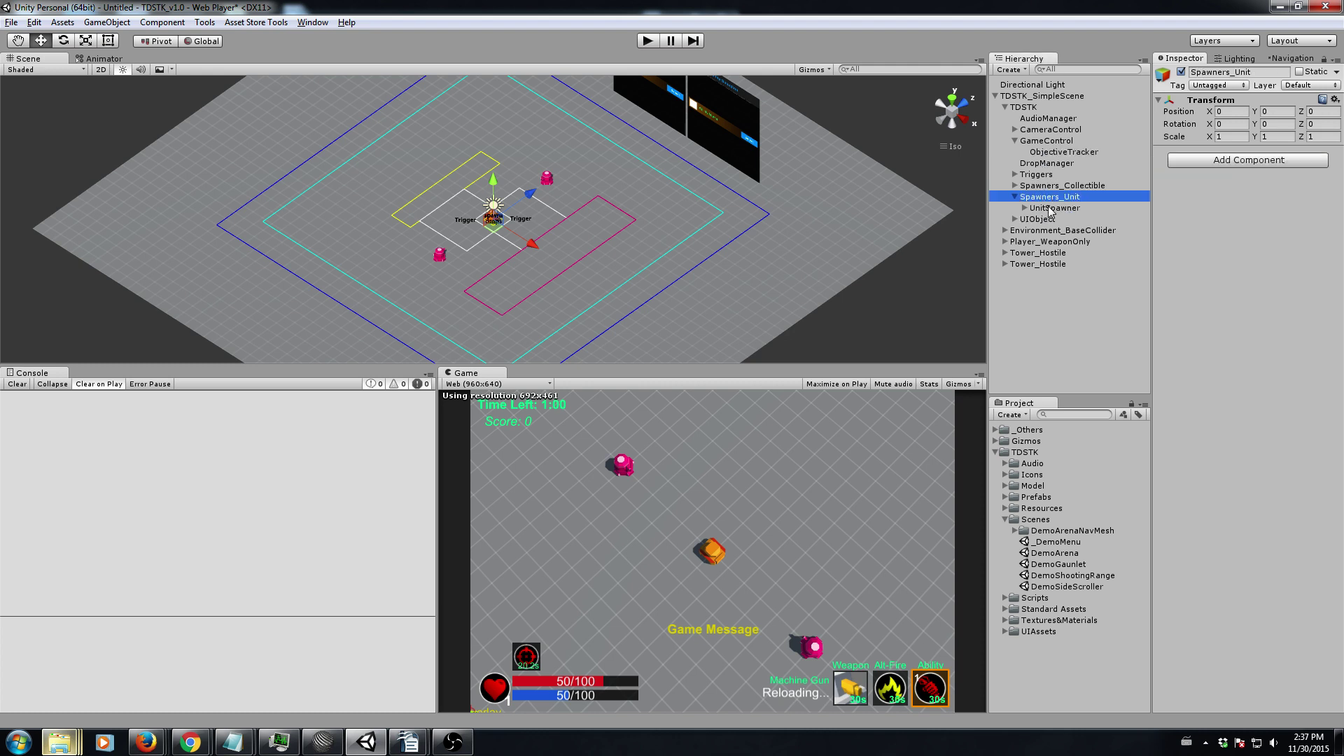
left_click(1025, 207)
left_click(1060, 219)
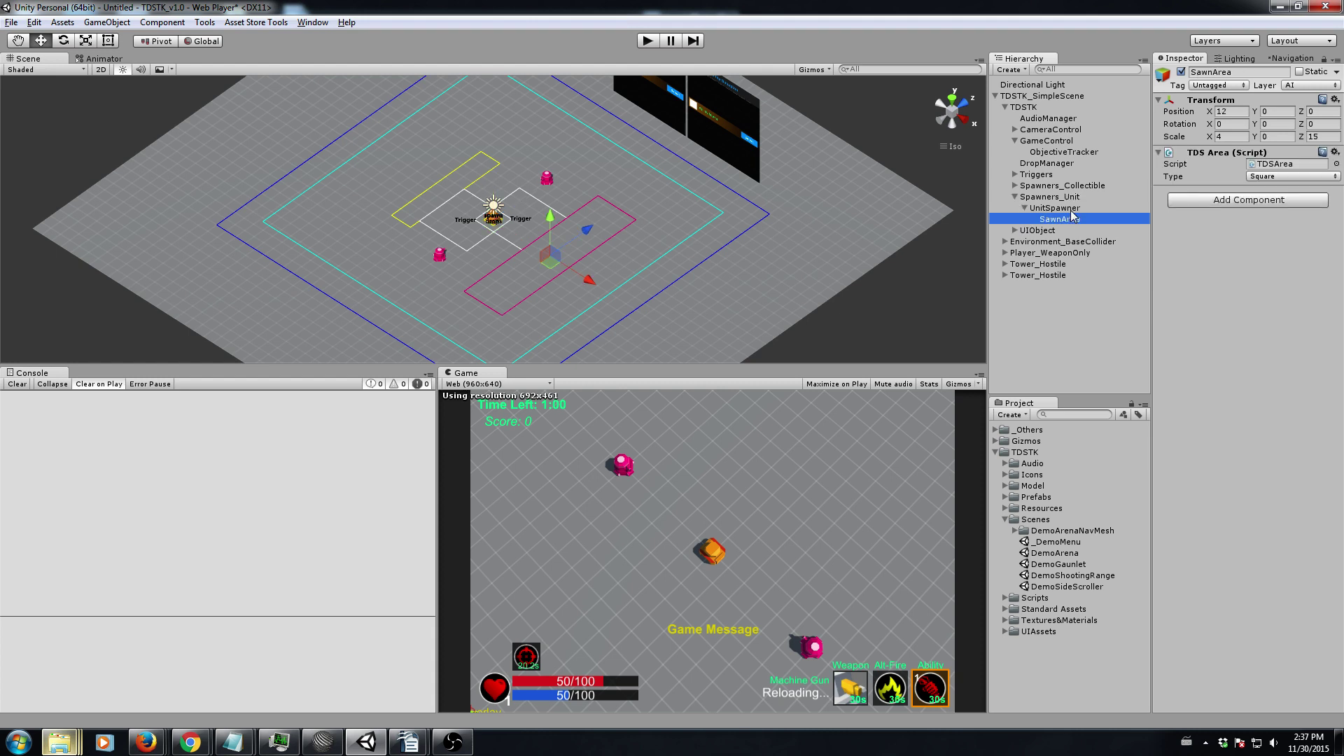
left_click(1065, 209)
left_click_drag(530, 243, 579, 271)
left_click(1054, 222)
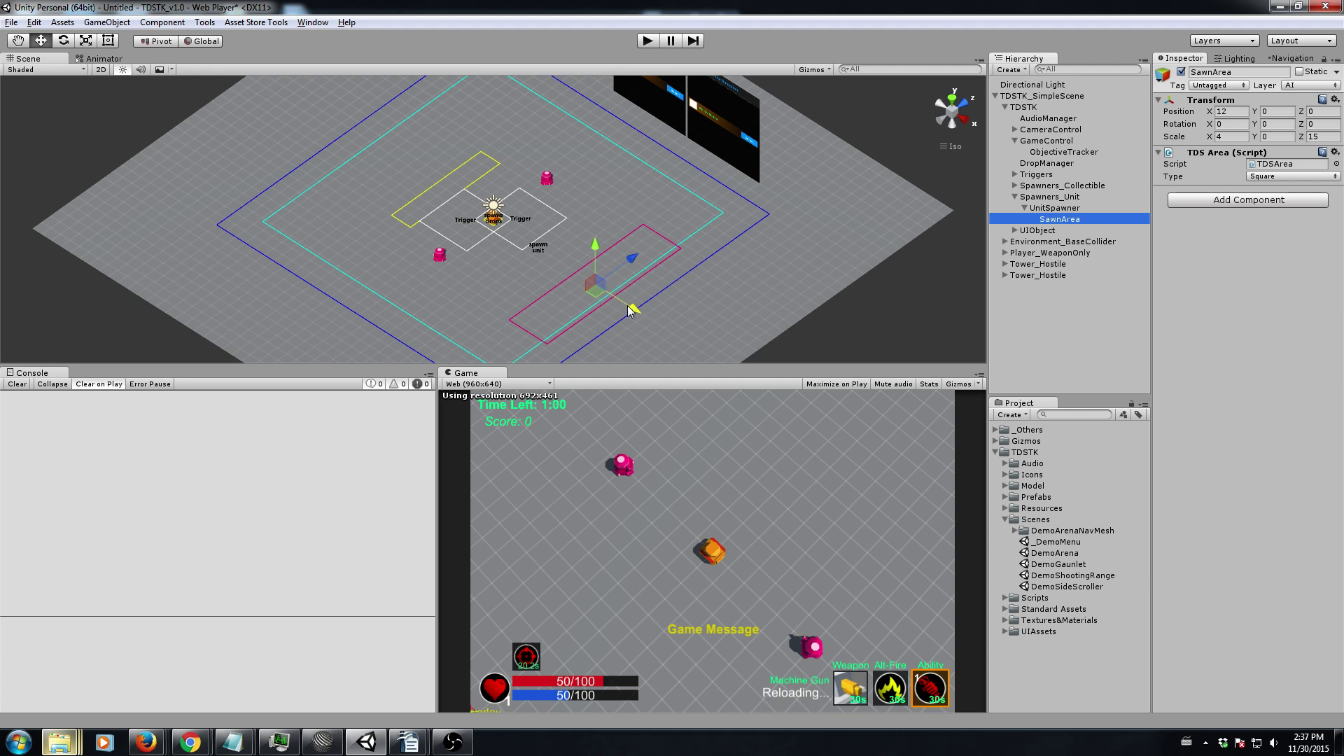
left_click_drag(630, 312, 602, 308)
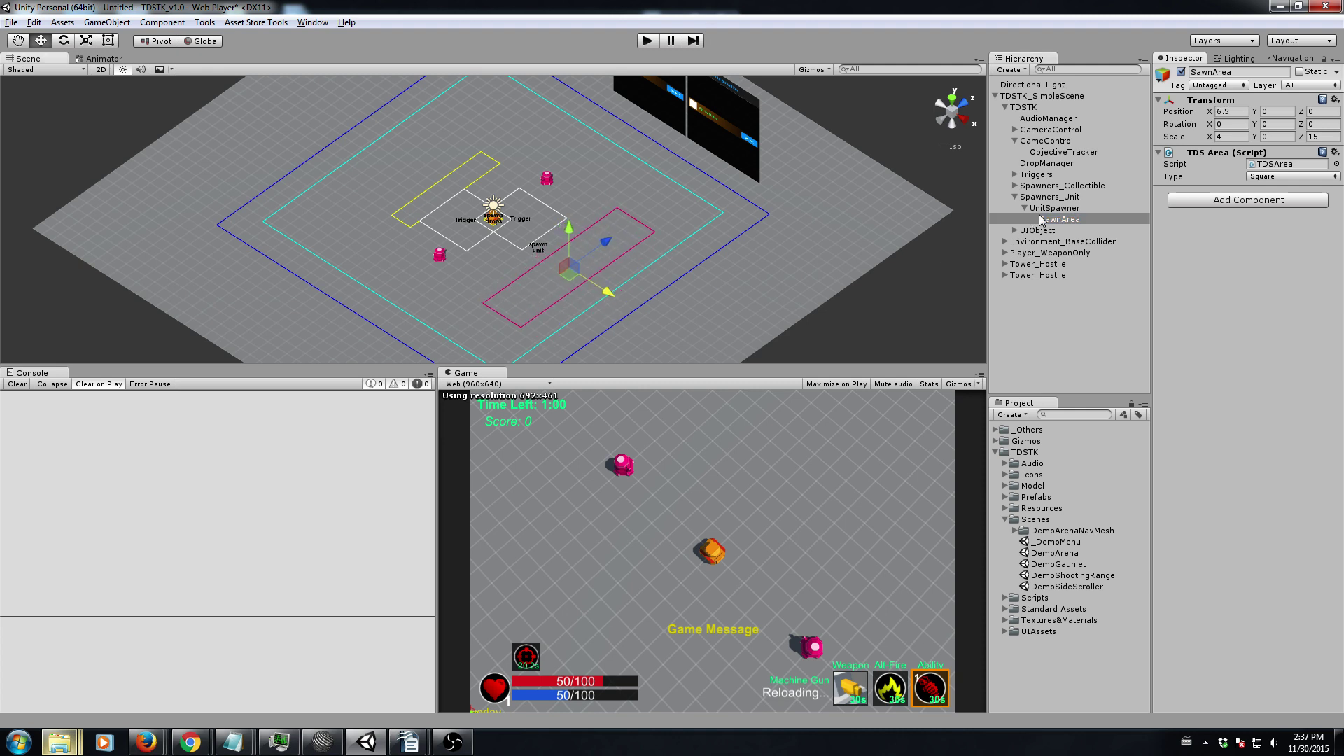
Expand the collectible spawner and drag its spawn area left to X -16.7
left_click(1014, 187)
left_click(1025, 198)
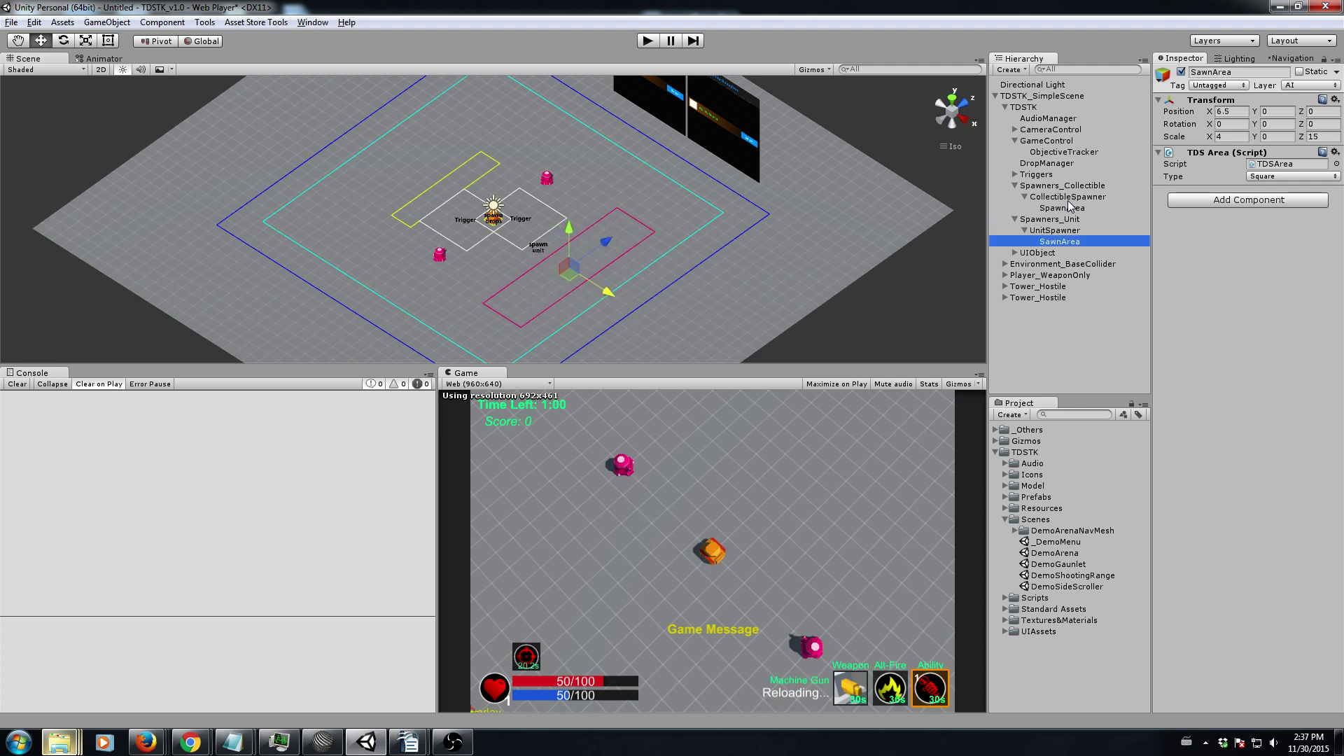
left_click(1067, 208)
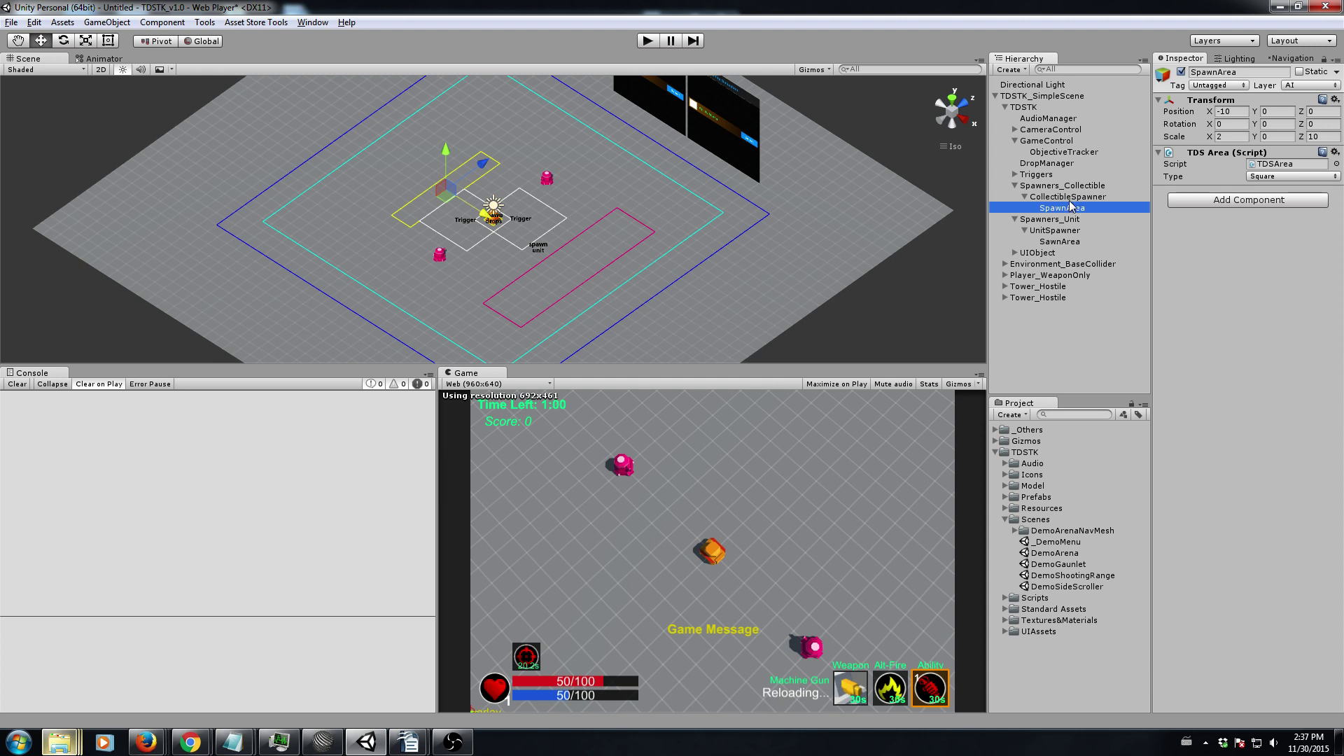
left_click(1069, 199)
left_click_drag(494, 223, 462, 202)
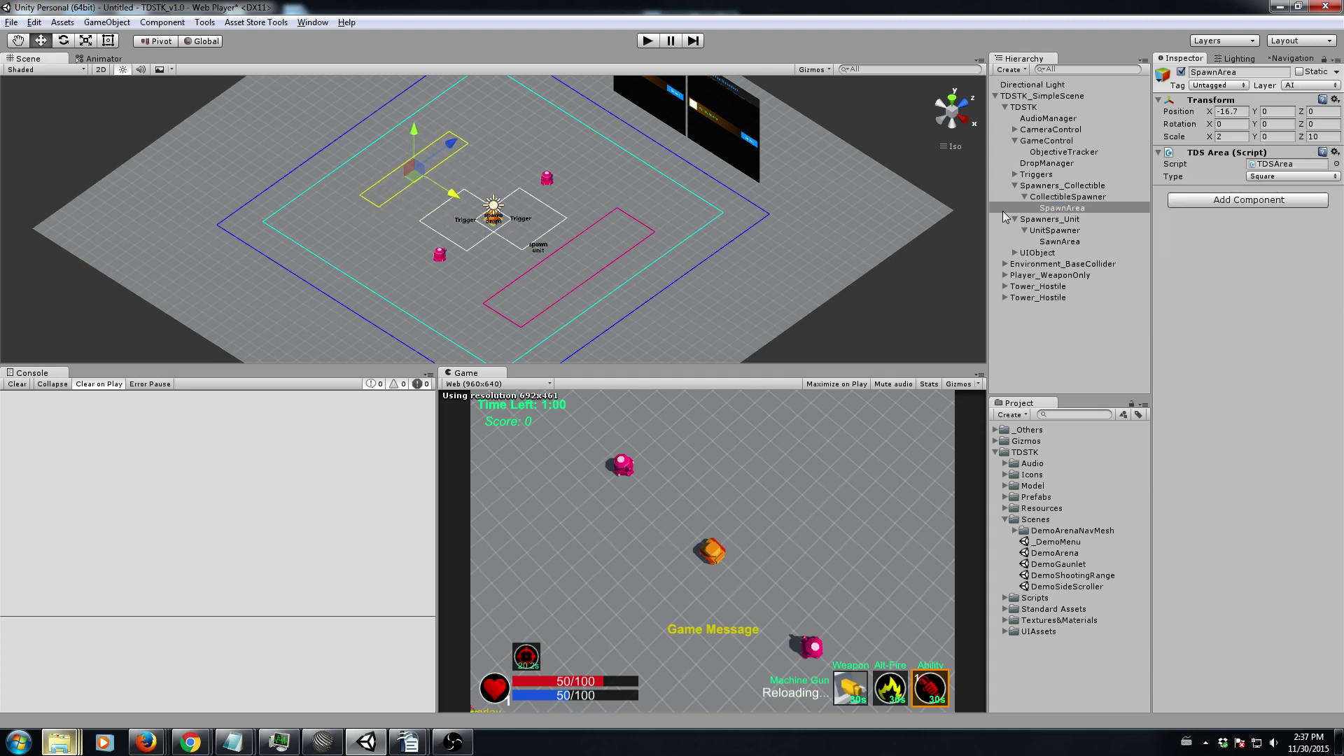
Test-run the scene driving onto the collectible, stop, and expand the Triggers group
left_click(646, 42)
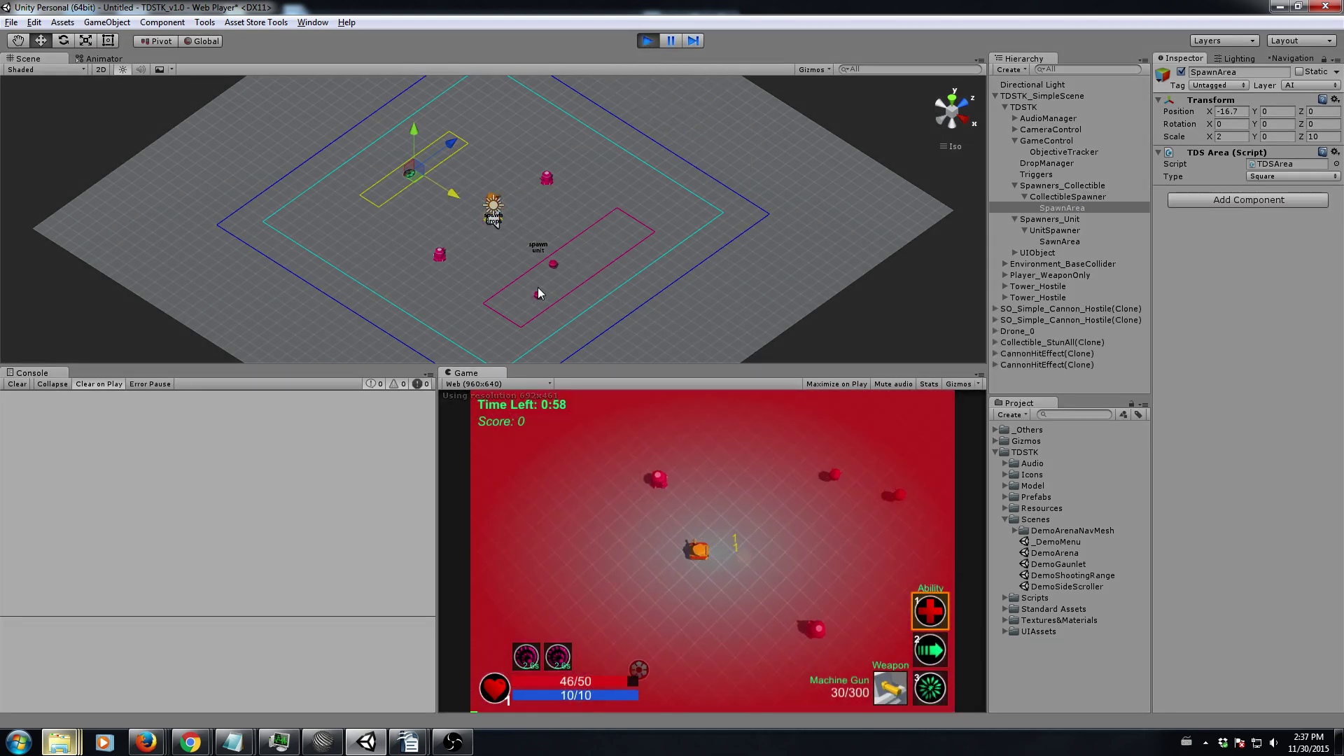
key("a")
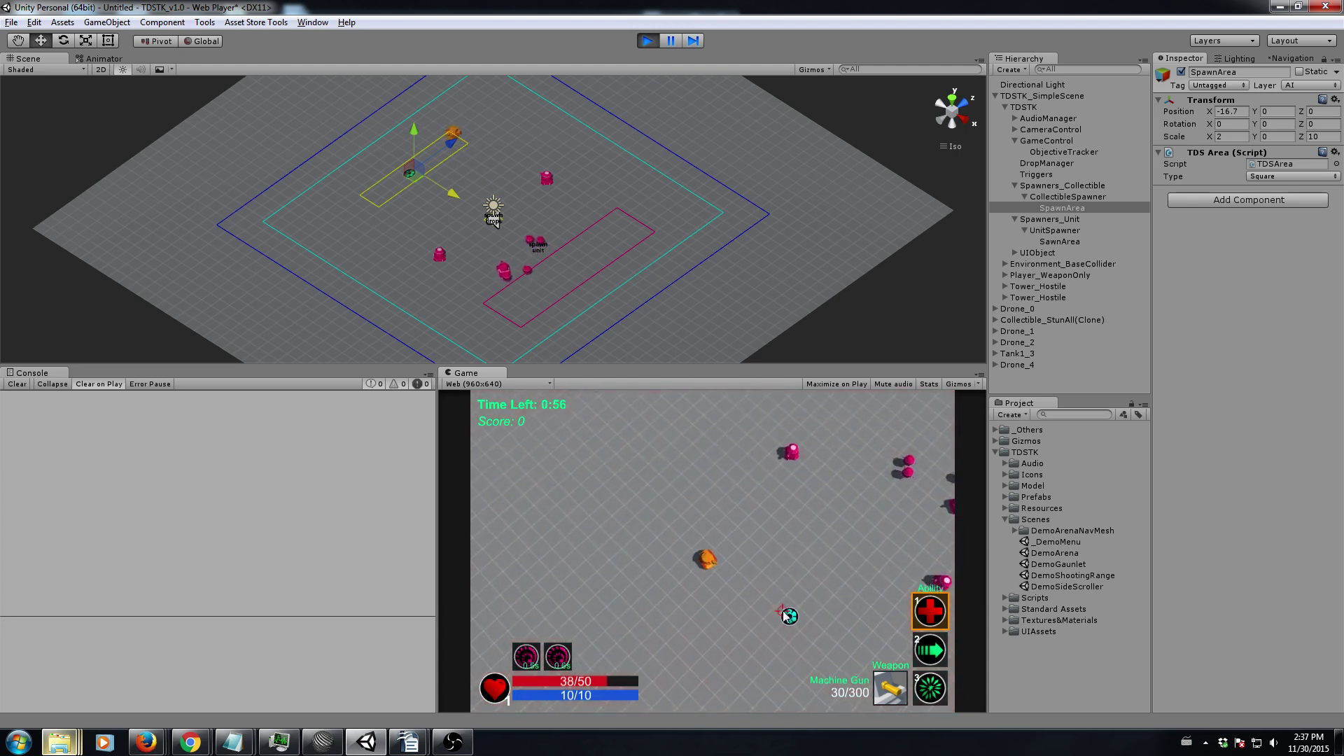
key("s")
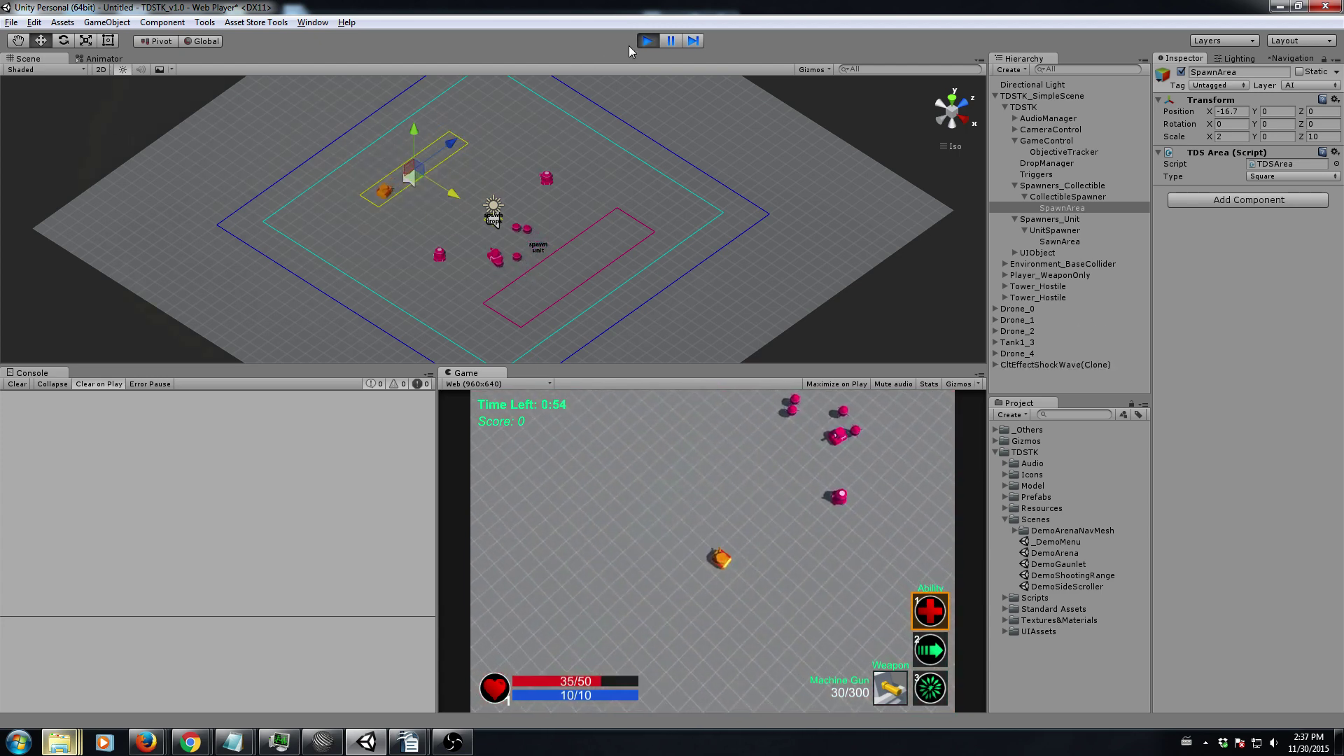
left_click(648, 41)
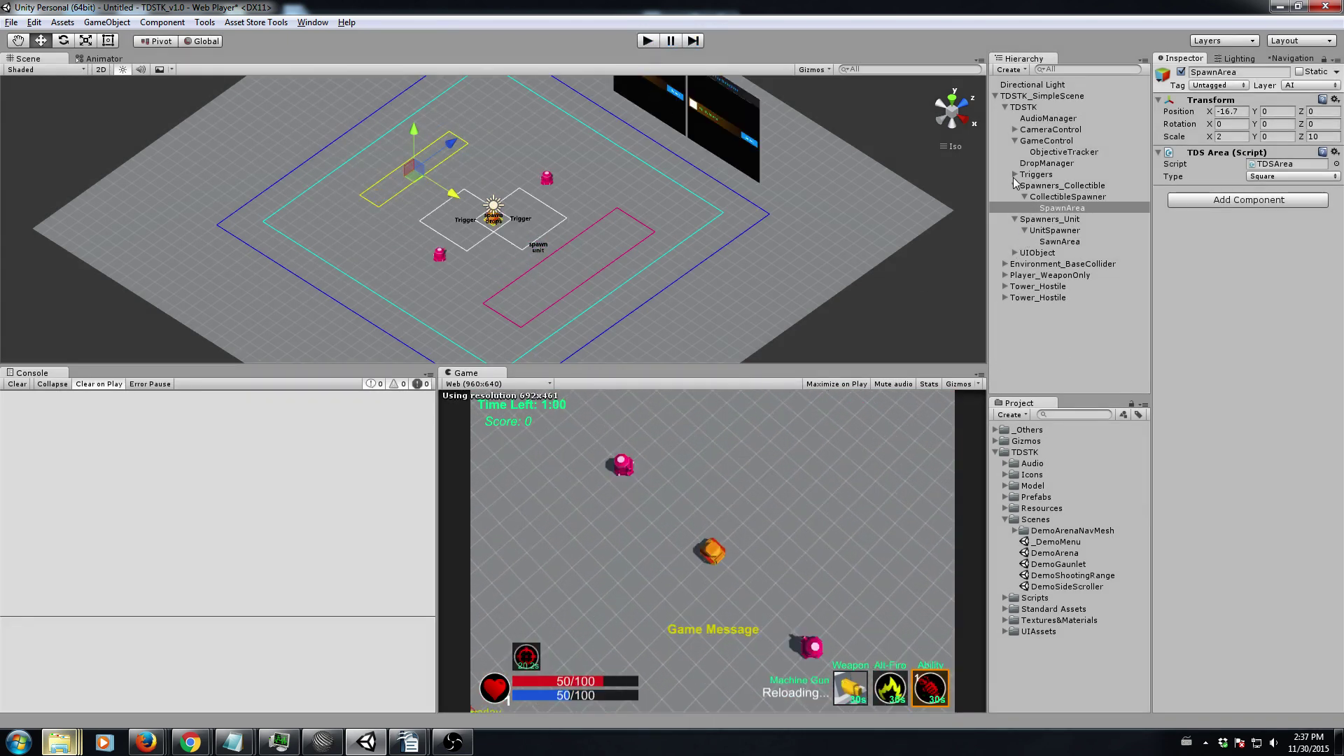
left_click(1015, 174)
left_click(1051, 176)
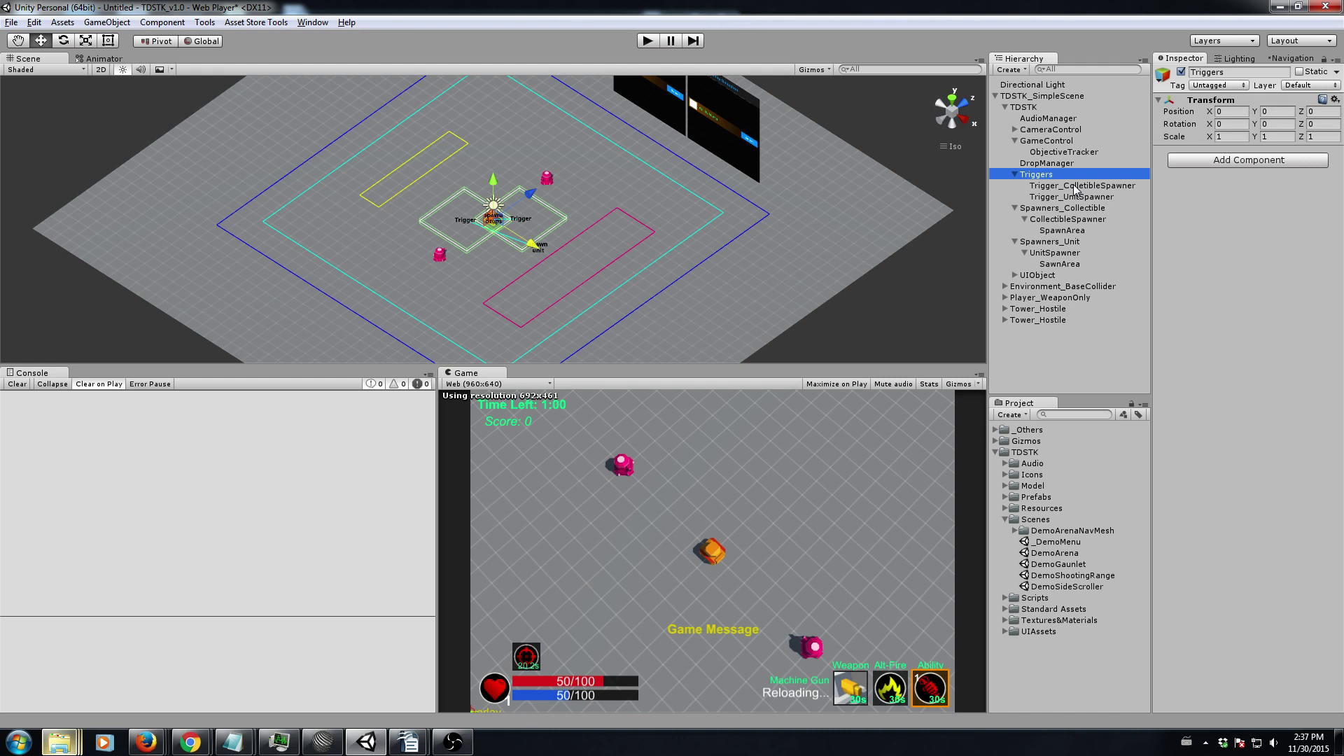
Compare both spawner triggers, then drag the Triggers group toward the lower-left to Z -21
left_click(1065, 208)
left_click(1060, 241)
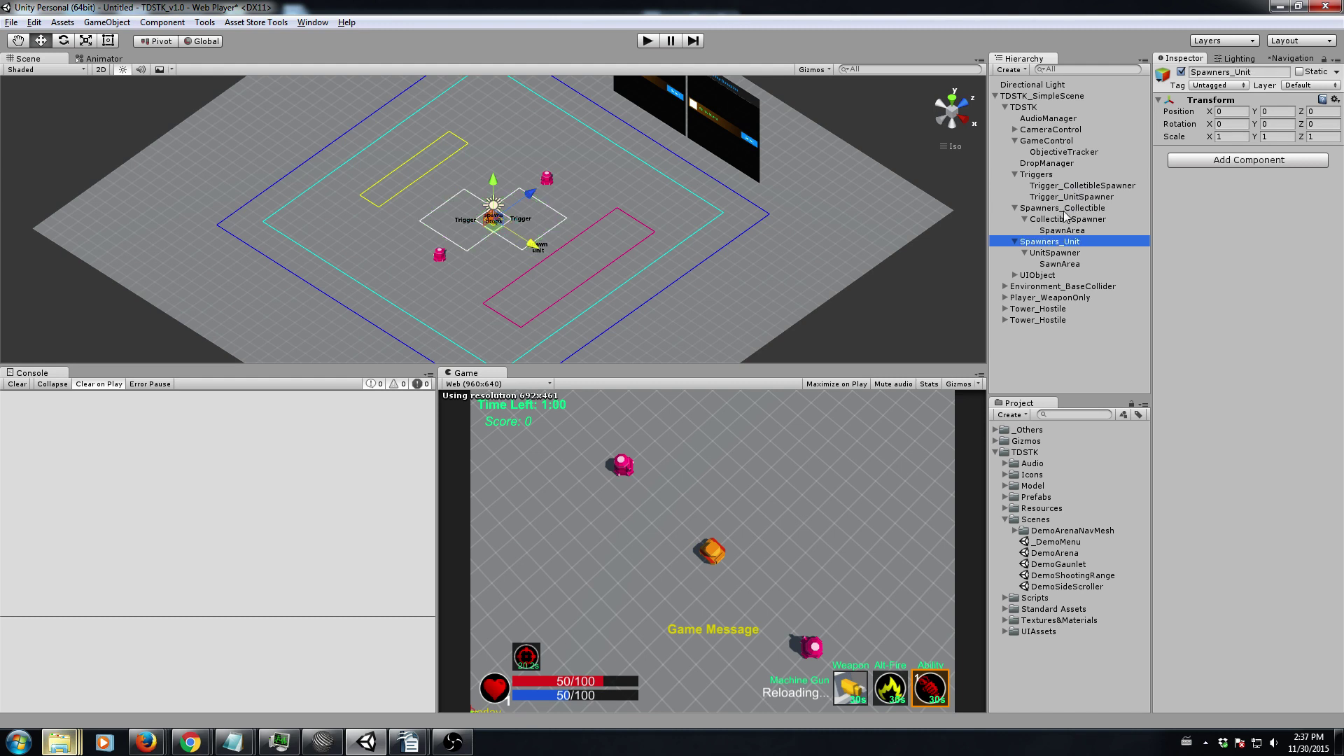
left_click(1075, 186)
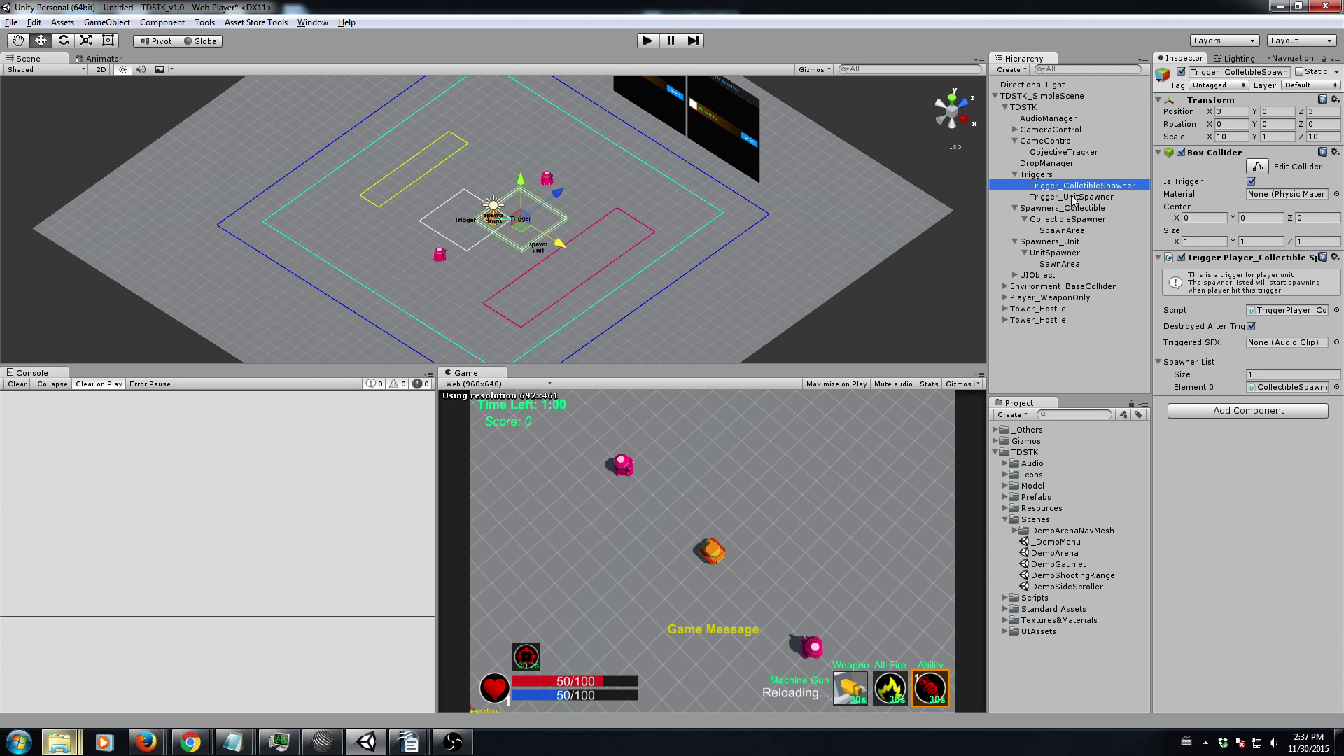
left_click(1073, 196)
left_click(1076, 186)
left_click(1078, 197)
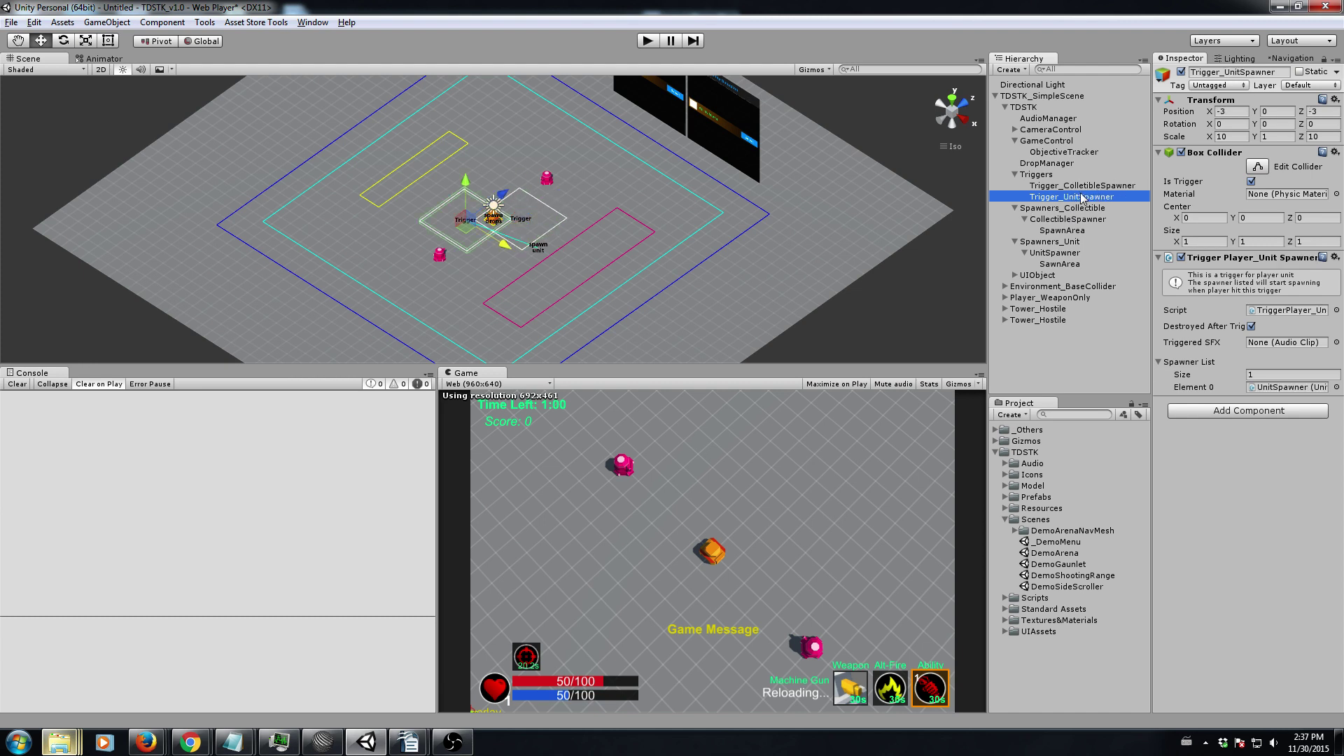
left_click(1036, 175)
left_click_drag(528, 195, 428, 268)
Deactivate both Tower_Hostile objects
left_click(1053, 308)
left_click(1055, 320, "shift")
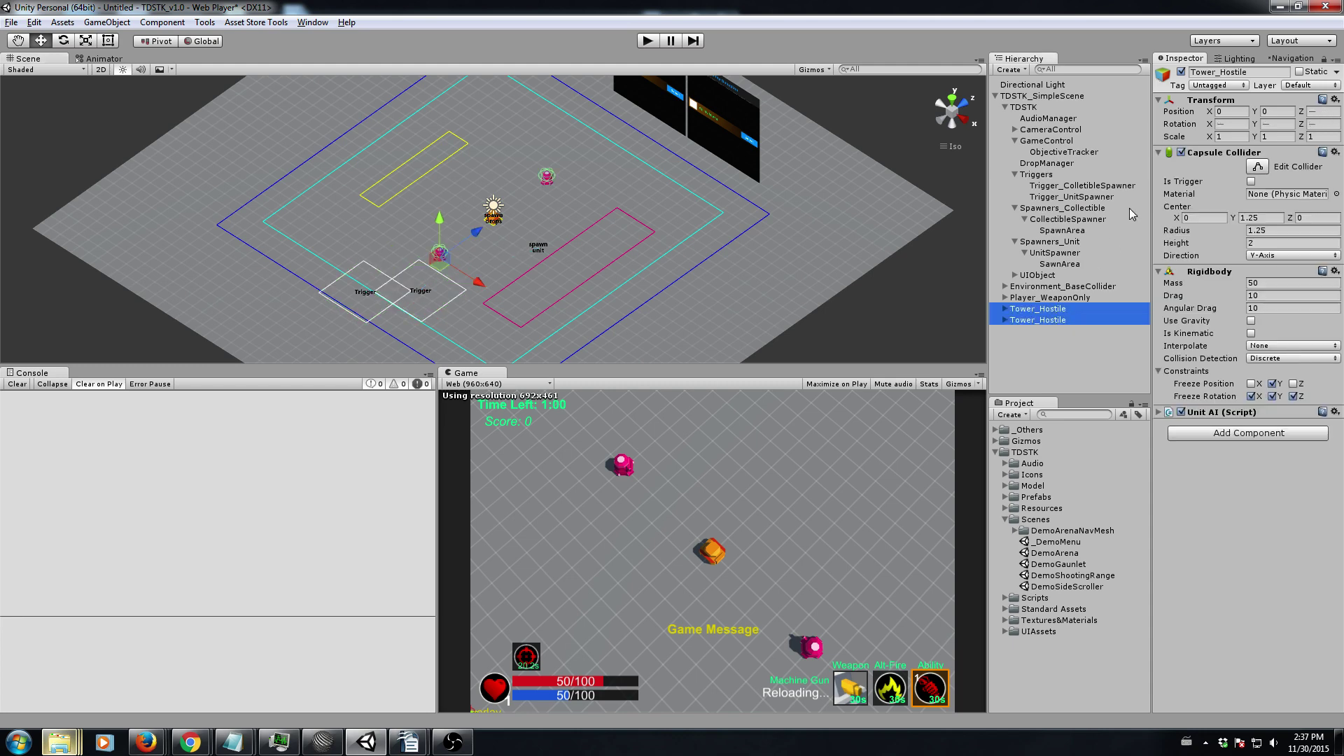
left_click(1181, 72)
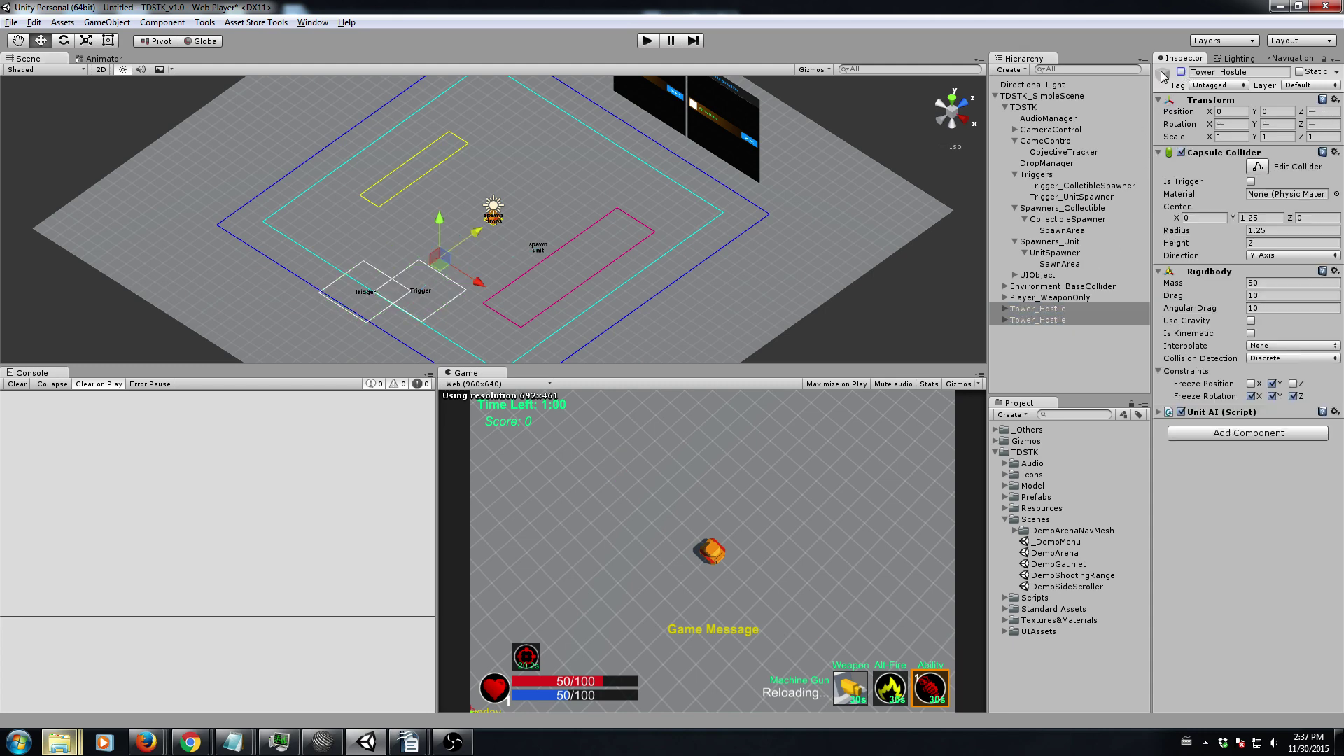
Play-test by driving through both triggers, spawning a collectible and three tanks, then stop
left_click(654, 42)
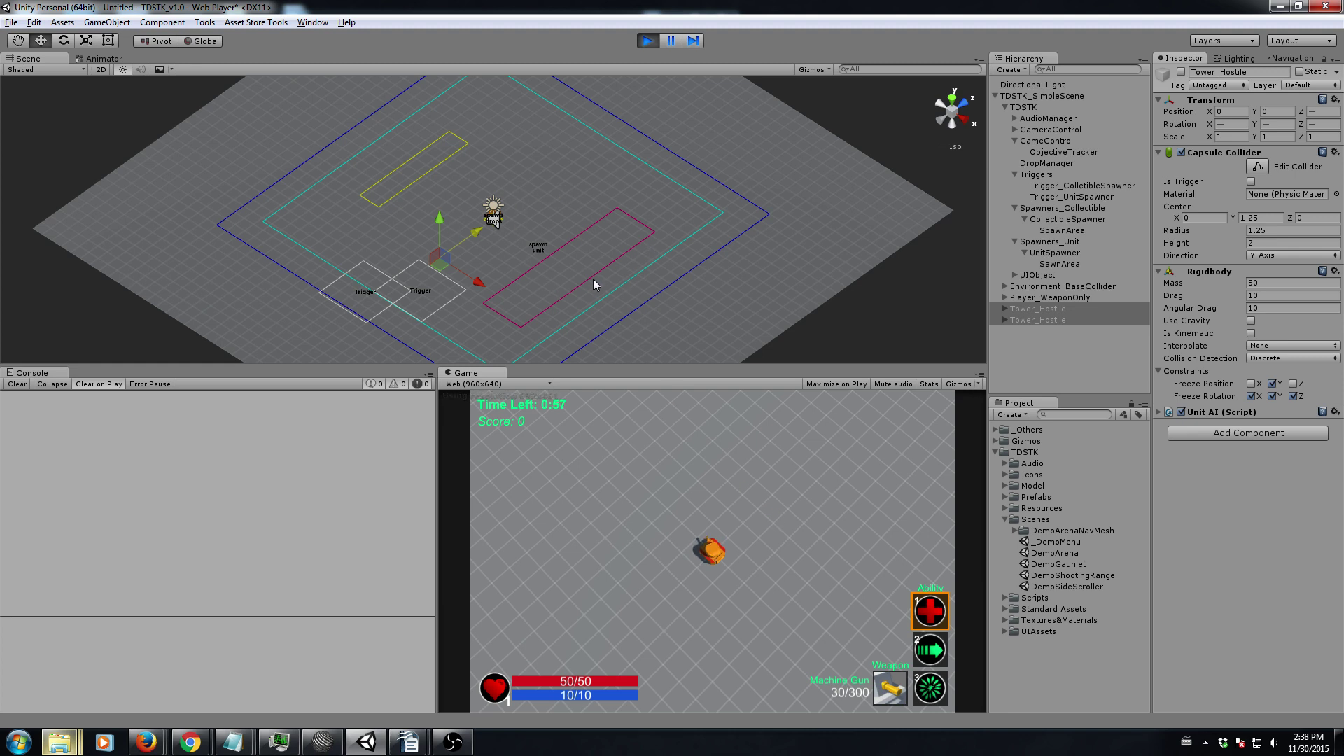
left_click(738, 484)
key("s")
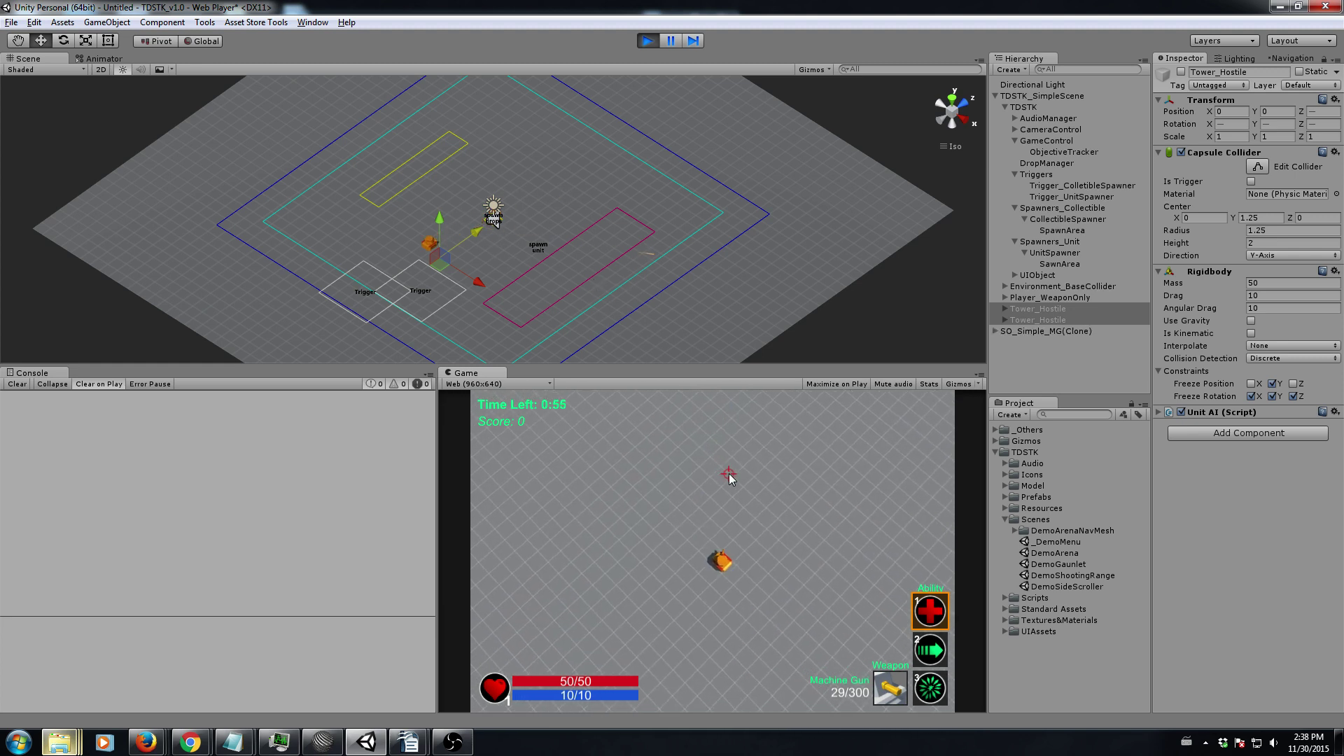
key("s")
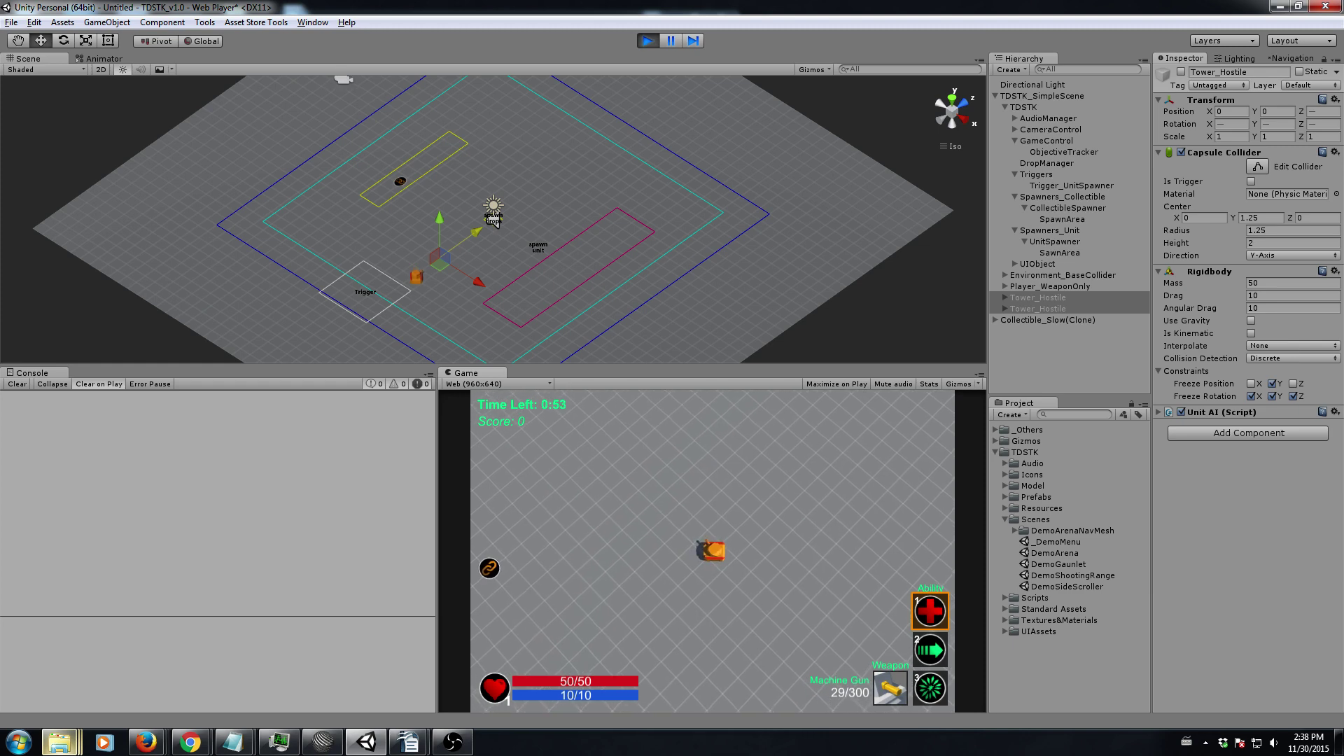
key("d")
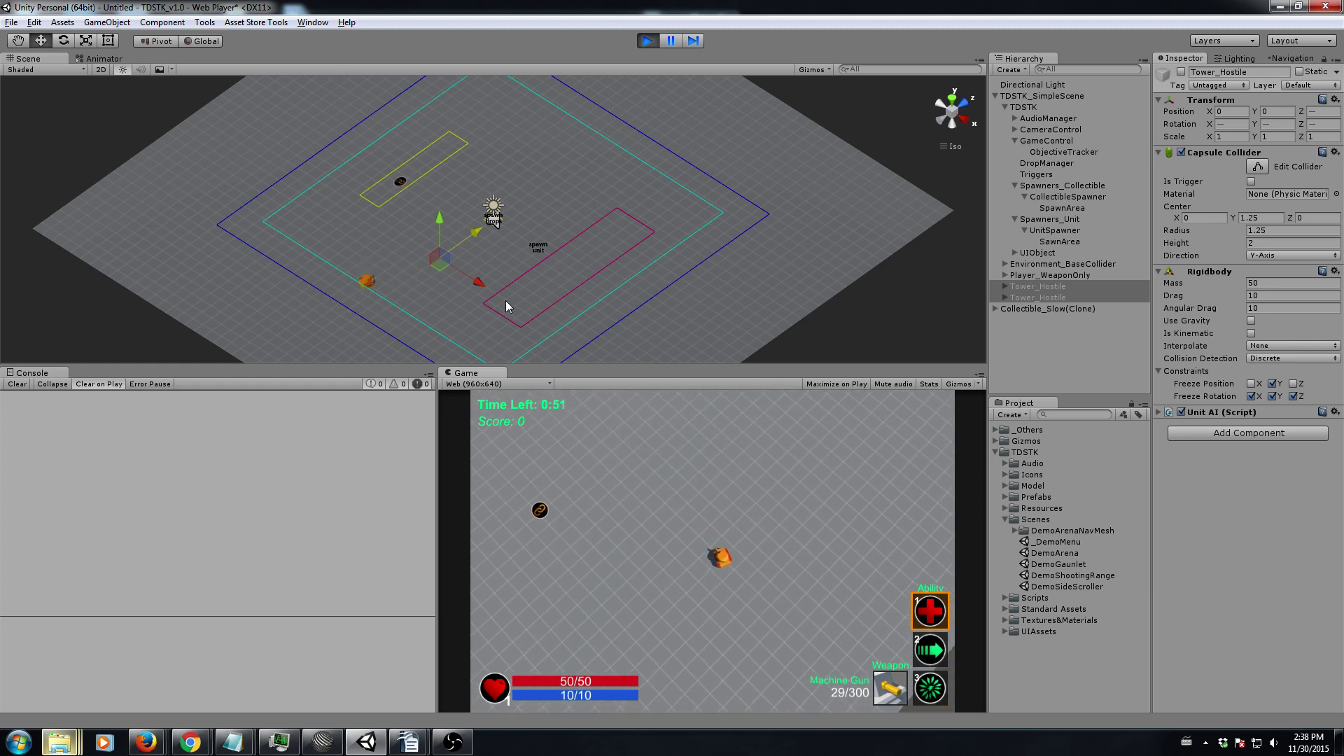
left_click(647, 41)
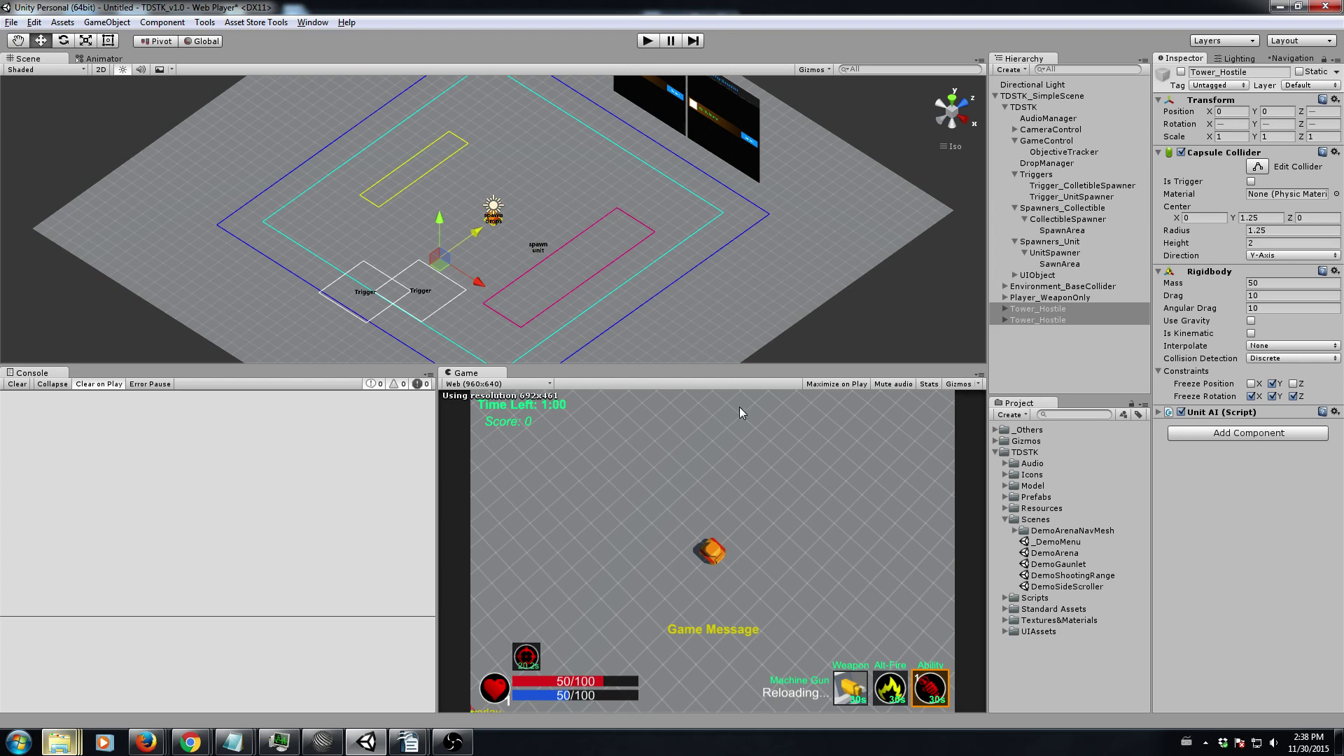
Switch to DemoGaunlet without saving the untitled scene and pan around its level in the Scene view
double_click(1069, 570)
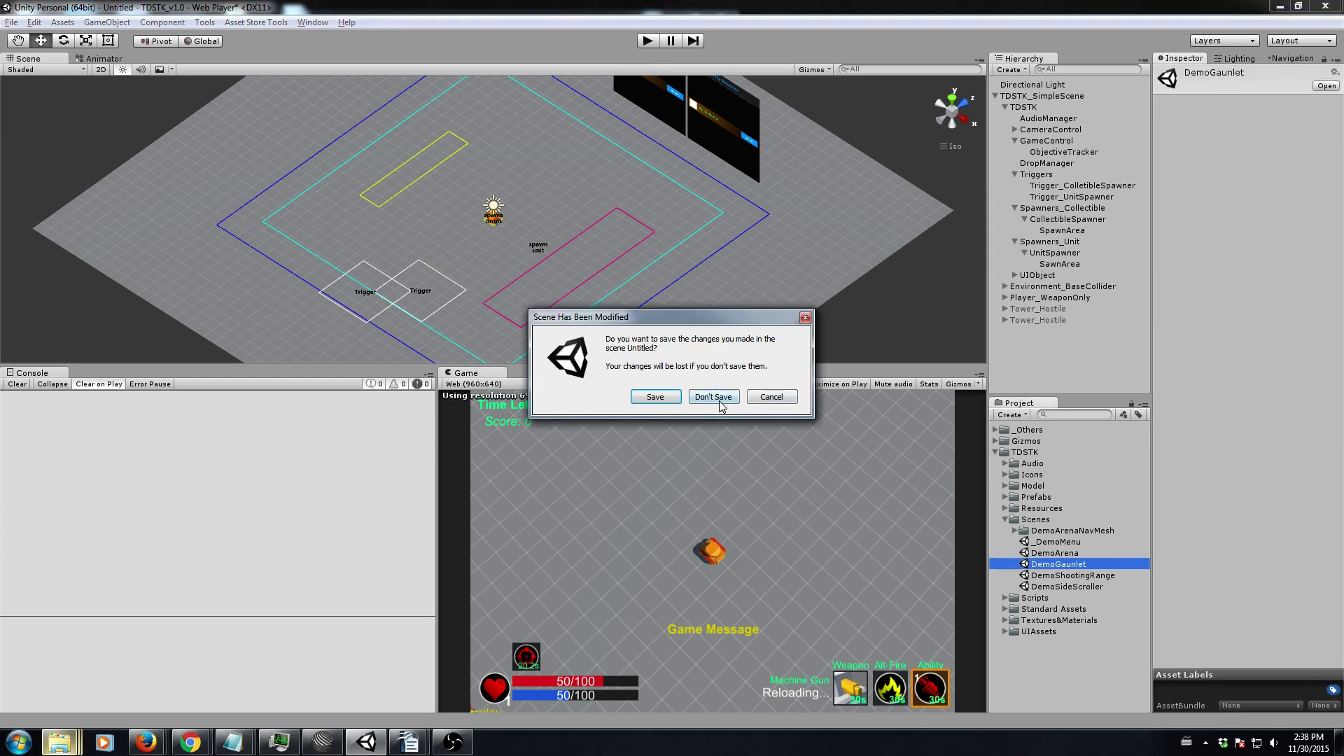
left_click(713, 396)
middle_click_drag(847, 308, 750, 228)
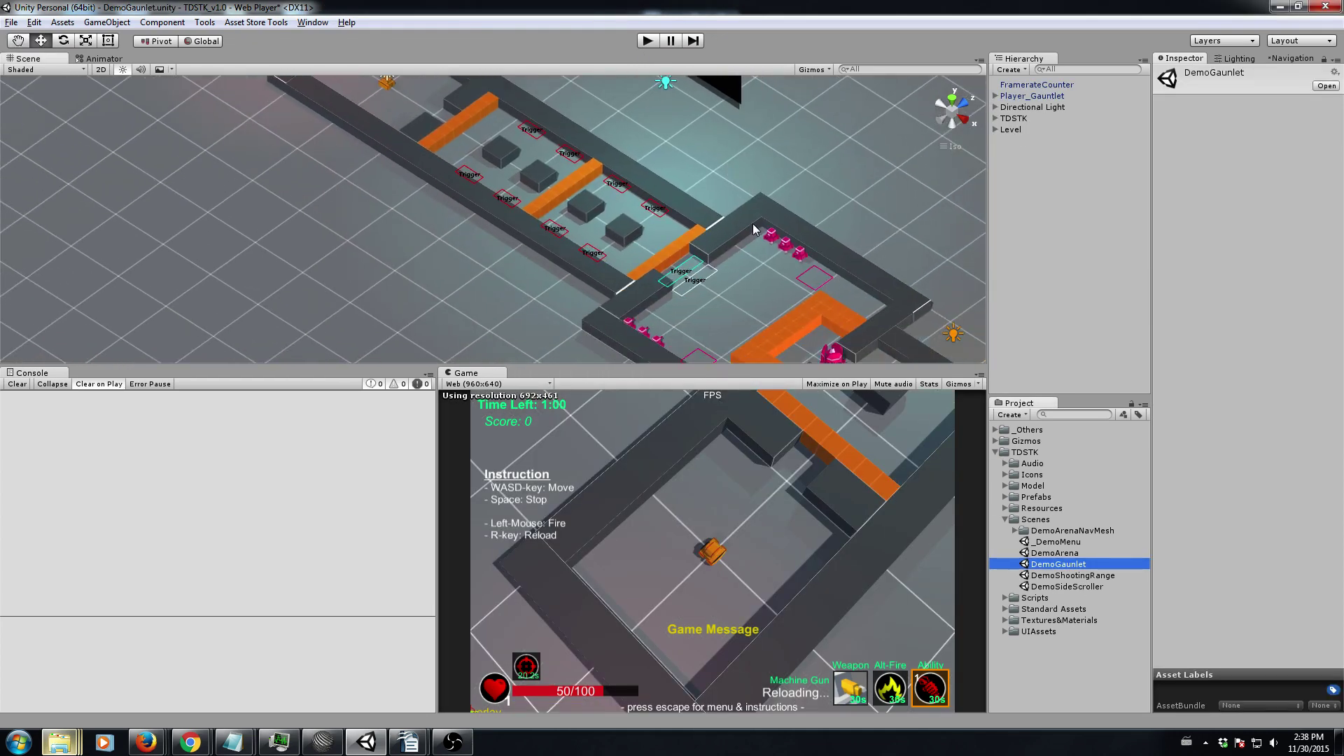
scroll(754, 225, "down", 4)
middle_click_drag(778, 271, 707, 221)
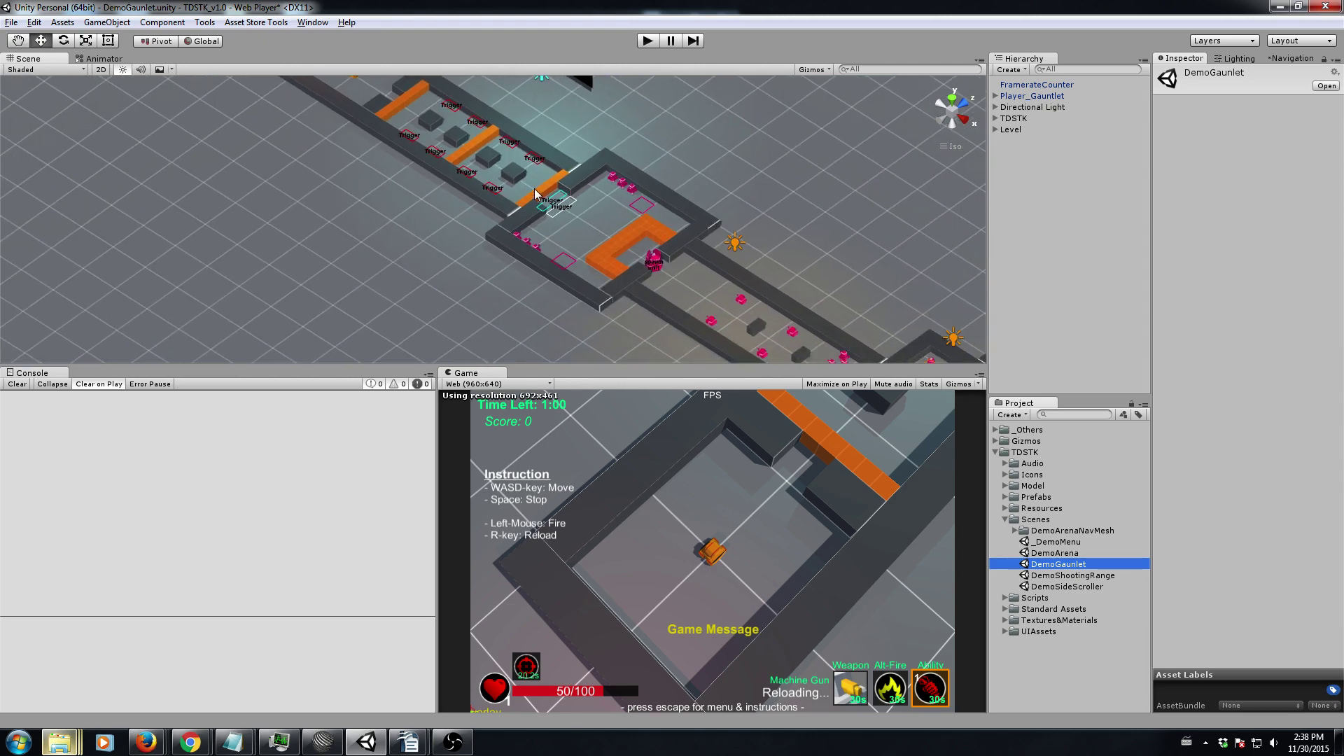
middle_click_drag(535, 194, 553, 255)
middle_click_drag(504, 217, 446, 180)
middle_click_drag(514, 229, 466, 199)
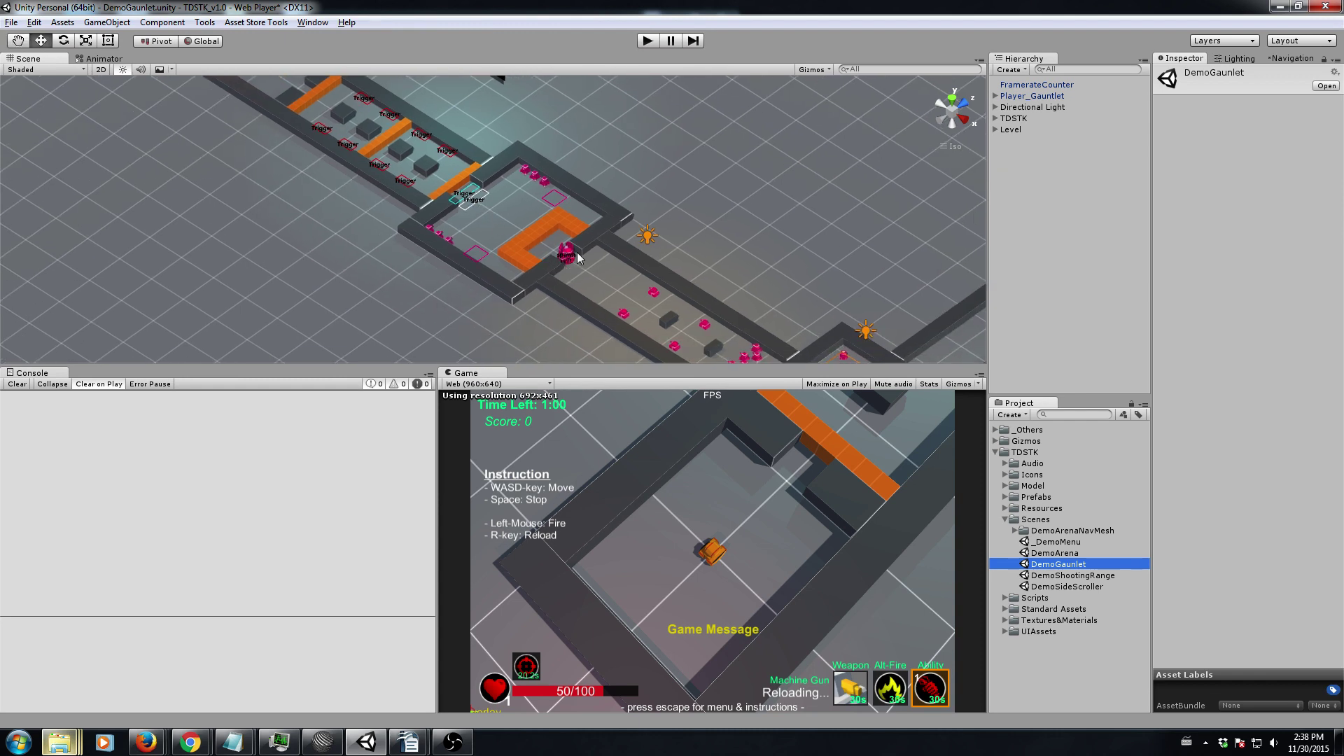
middle_click_drag(557, 264, 475, 250)
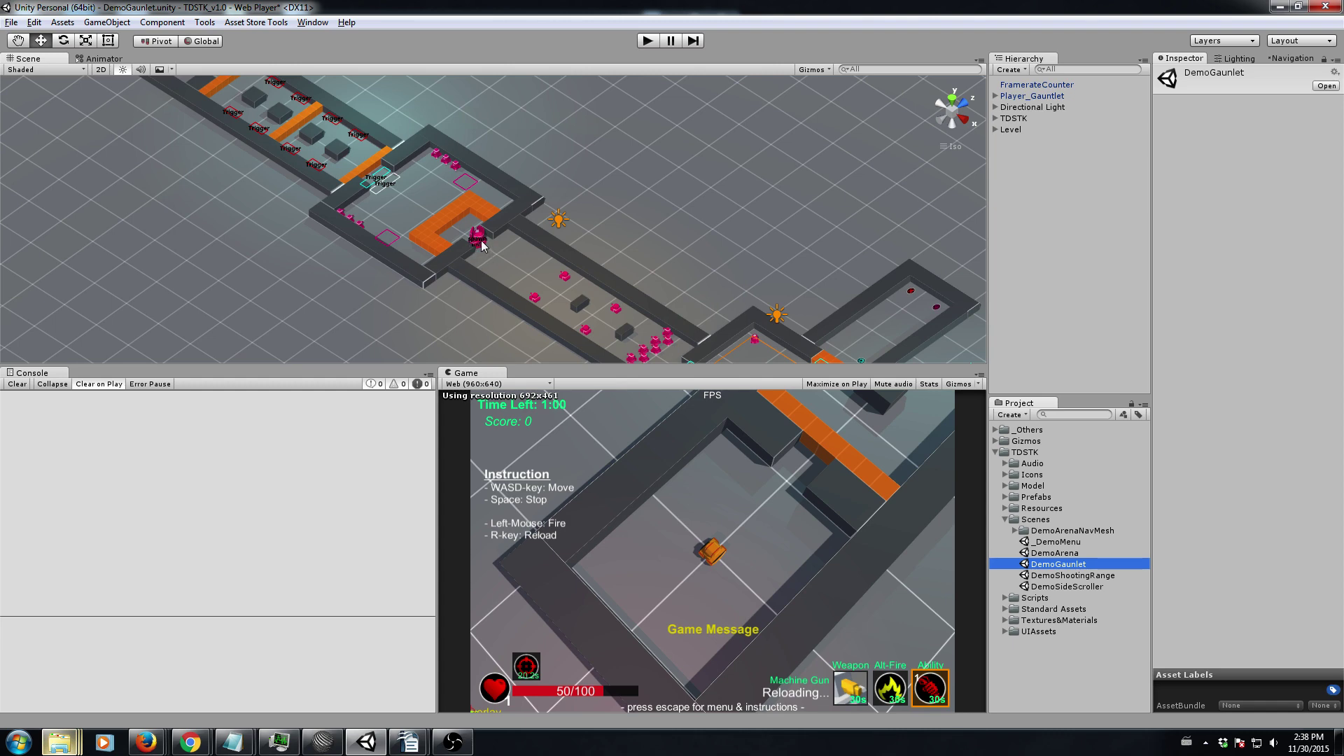
Select Tower_UnitSpawner 1 and pan the level to inspect it and the nearby trigger room
left_click(479, 242)
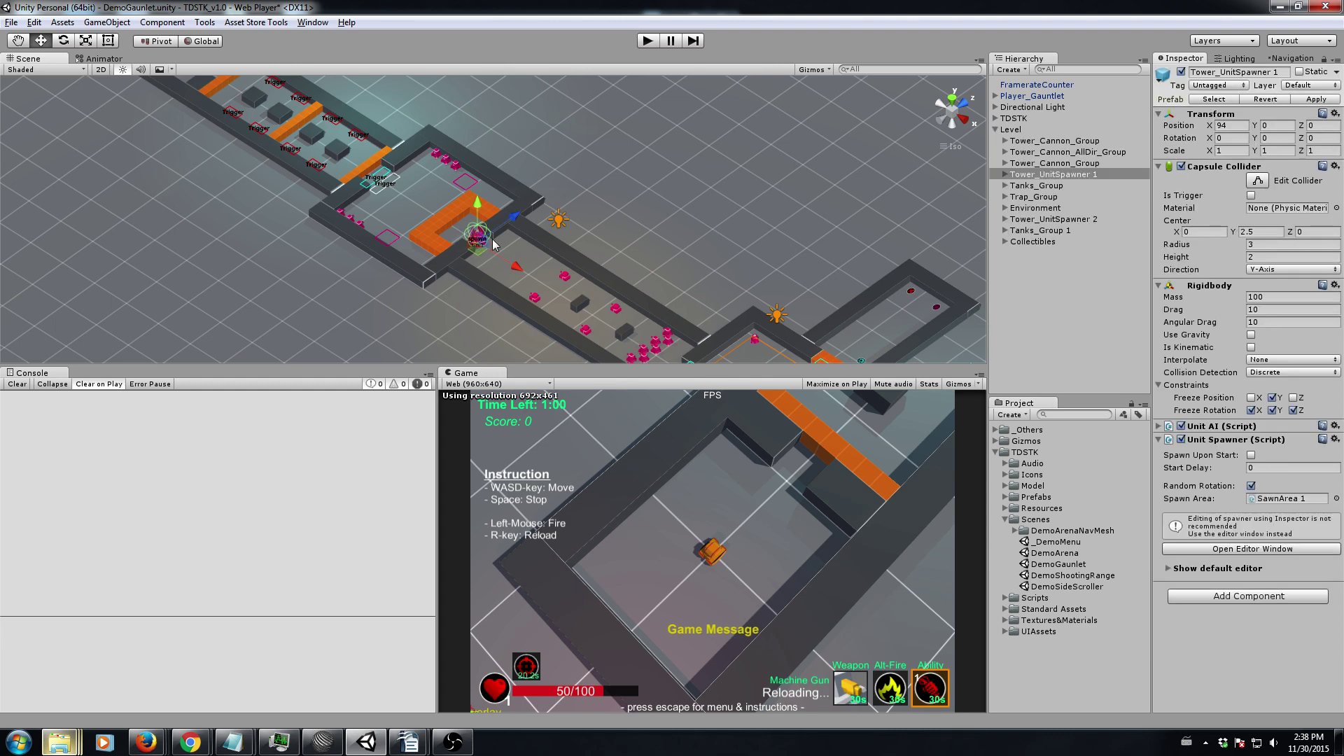
left_click(1047, 179)
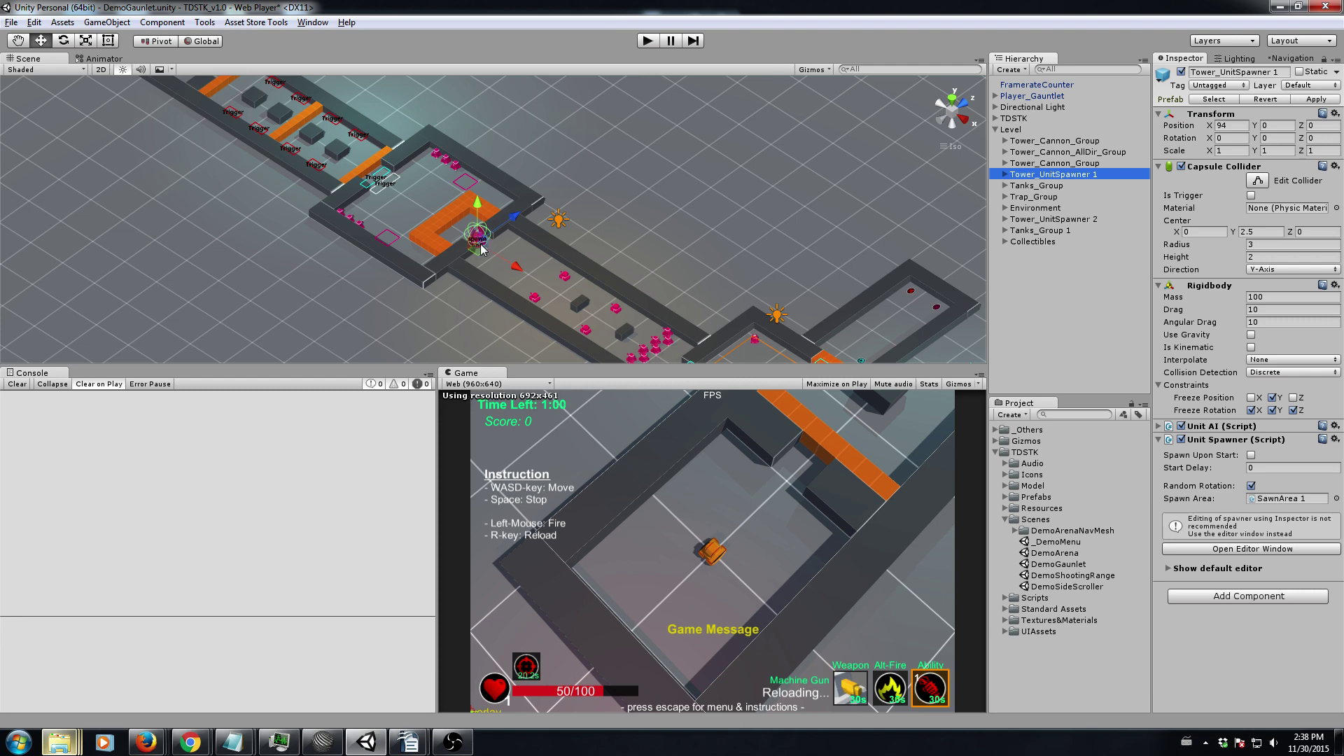
middle_click_drag(630, 308, 570, 196)
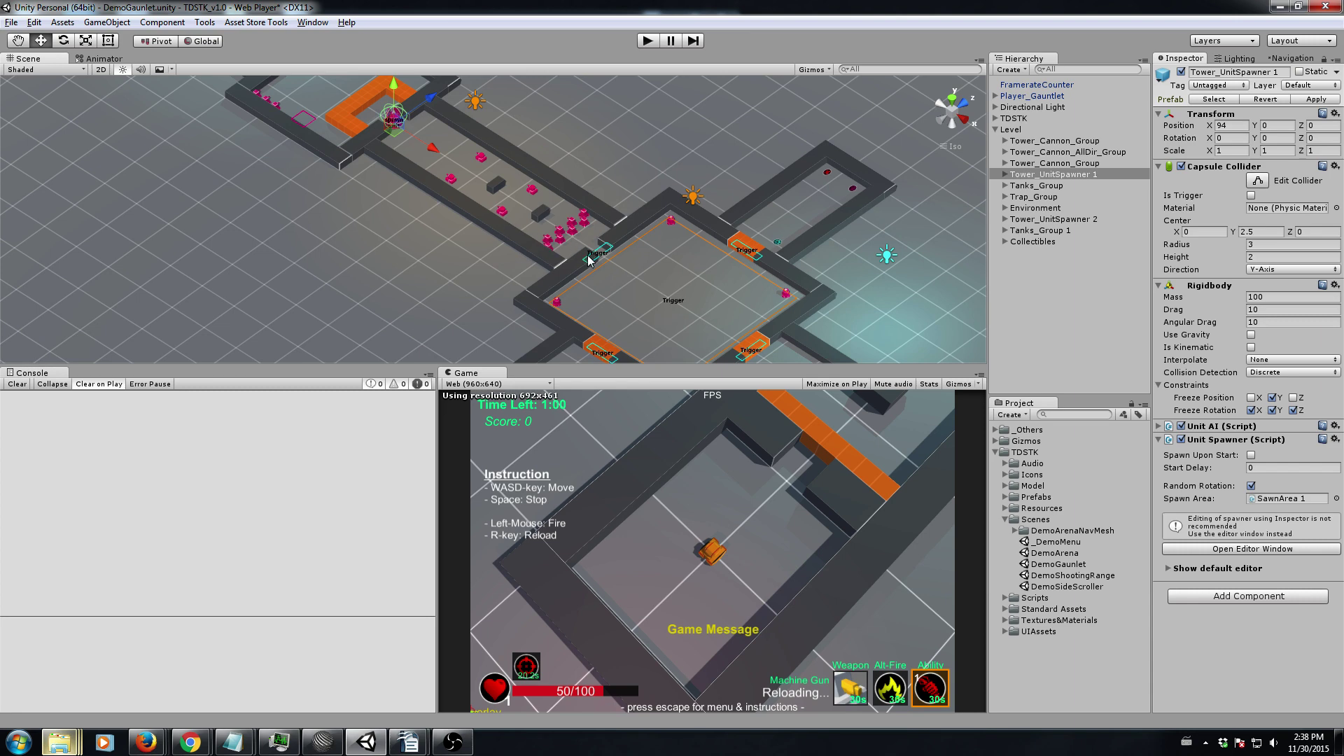
middle_click_drag(445, 178, 540, 289)
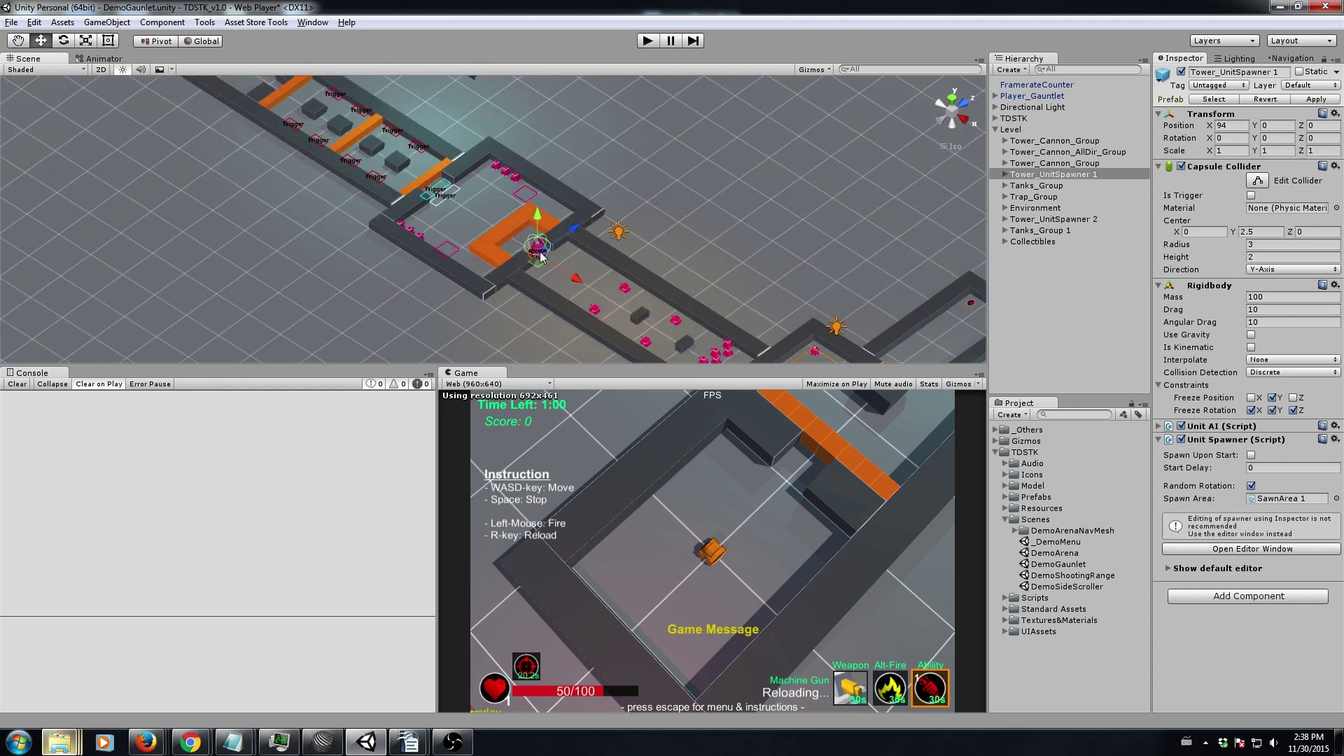
middle_click_drag(555, 273, 451, 171)
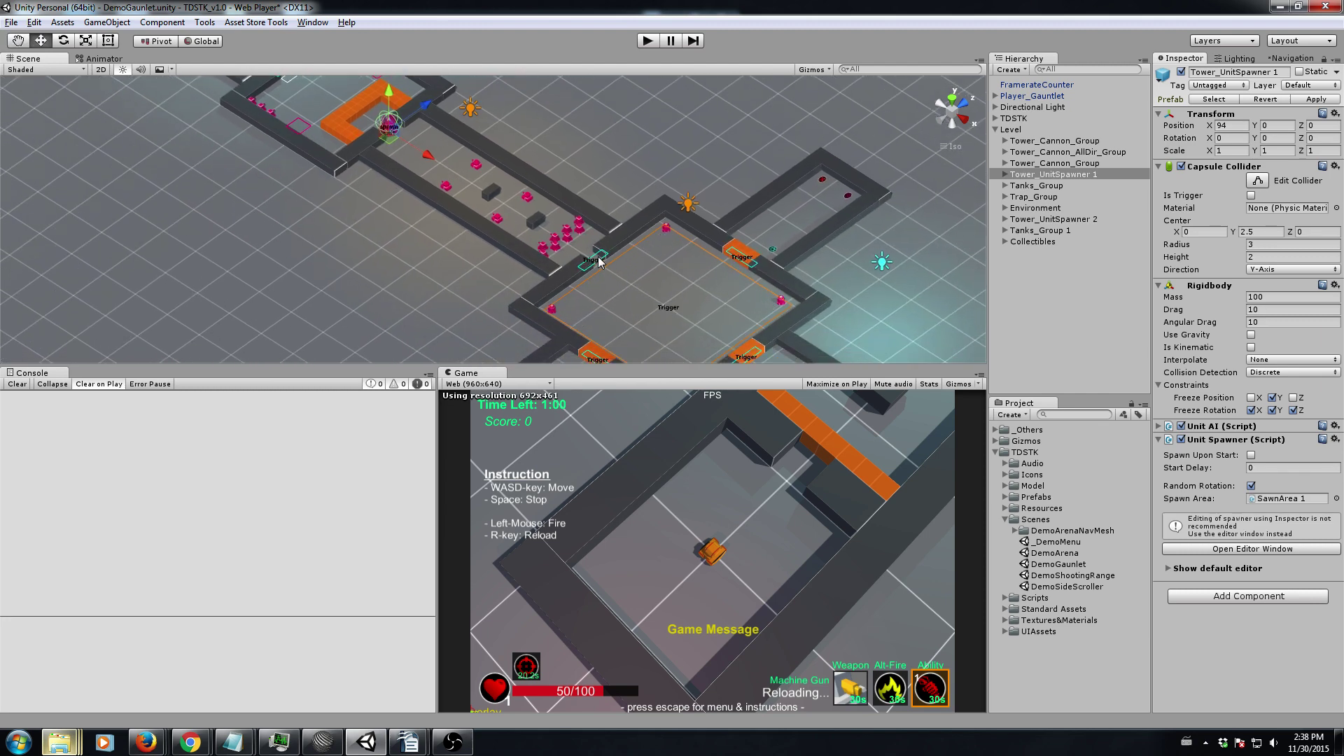
middle_click_drag(449, 204, 511, 270)
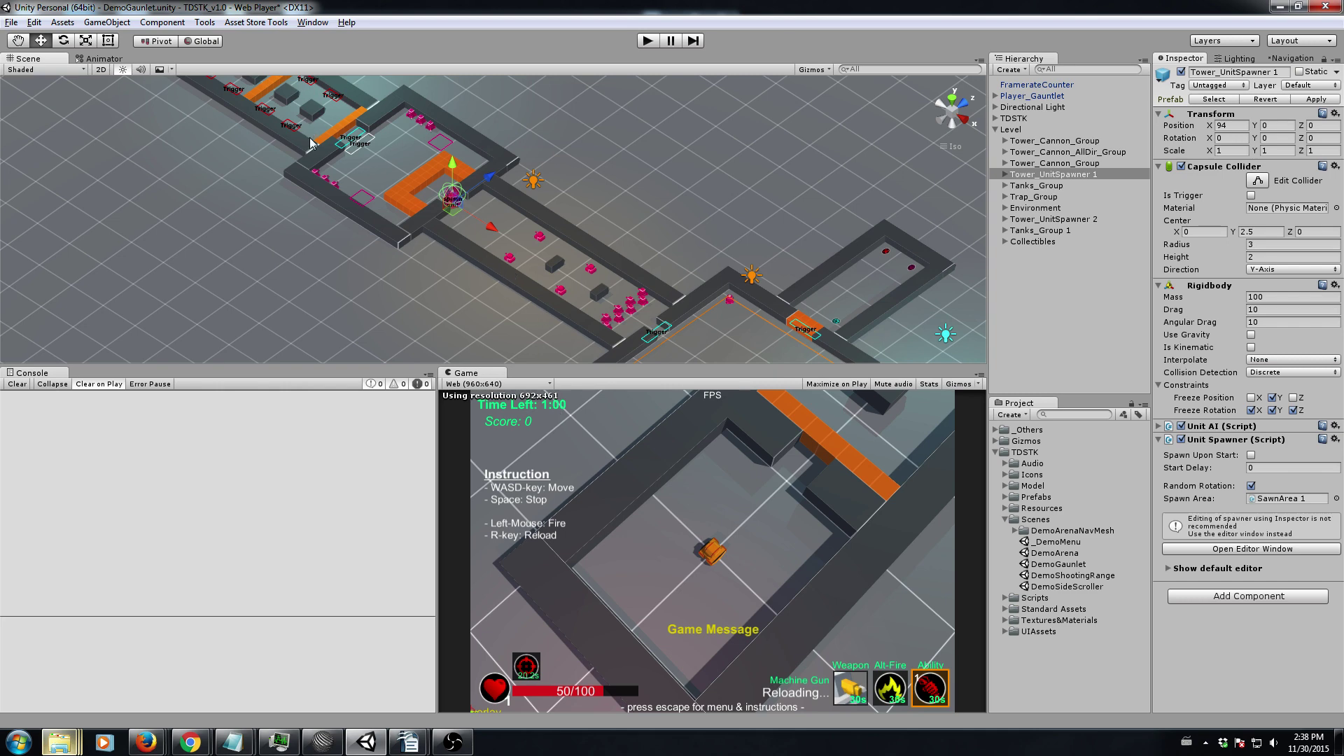
middle_click_drag(510, 270, 349, 140)
Select the player respawn trigger, then collapse the Triggers and Level groups
left_click(622, 306)
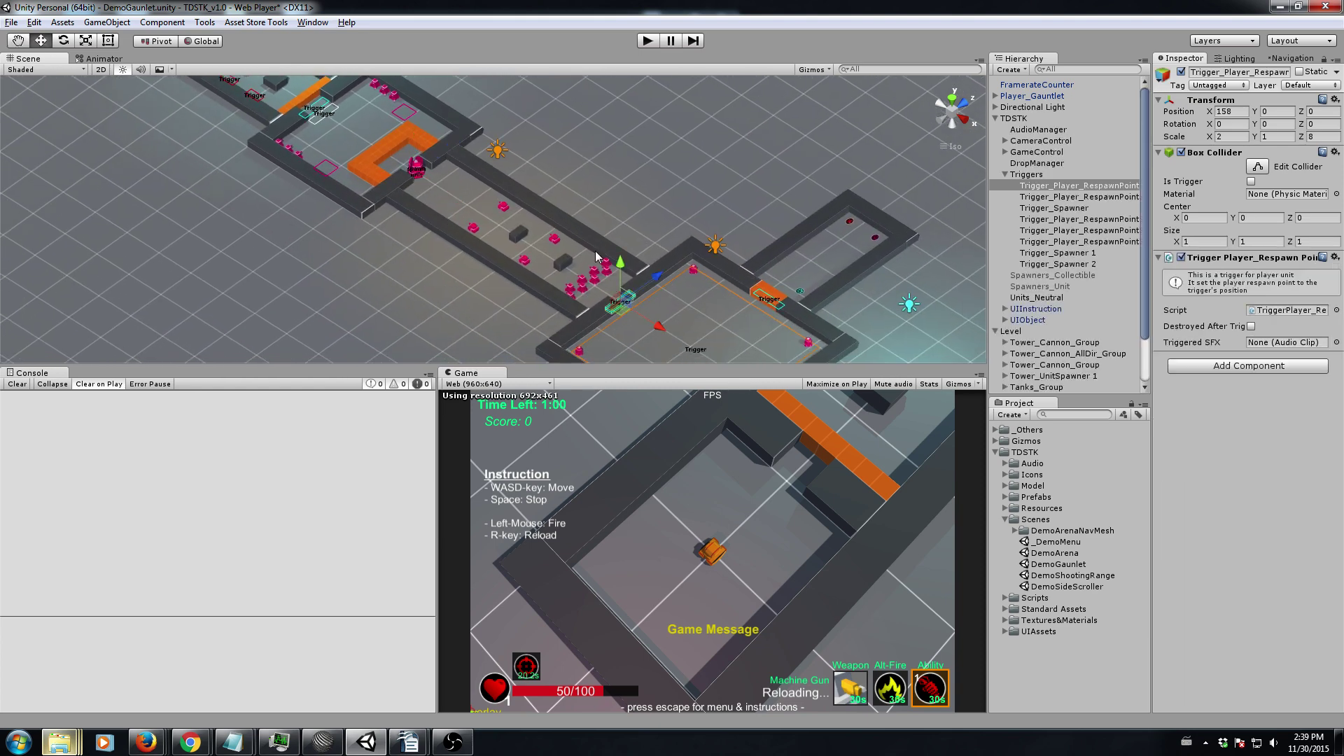
left_click(1006, 175)
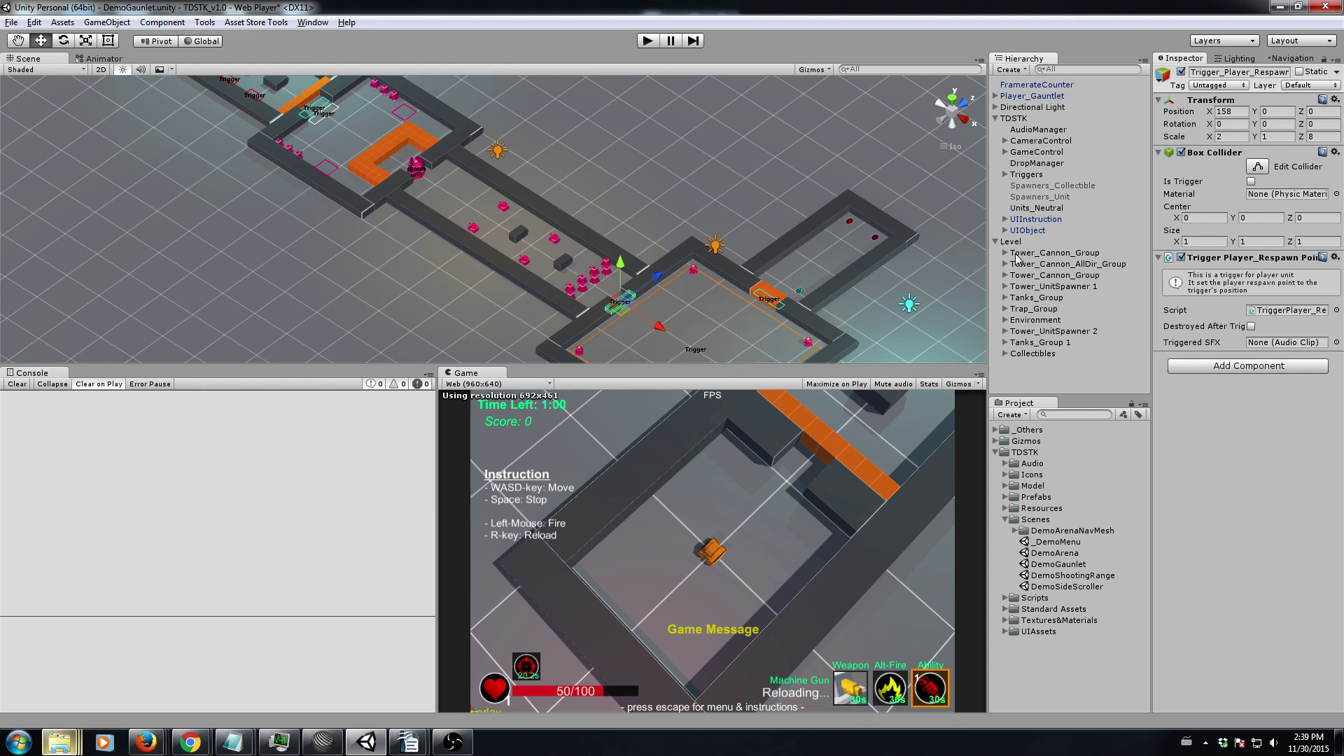
left_click(995, 241)
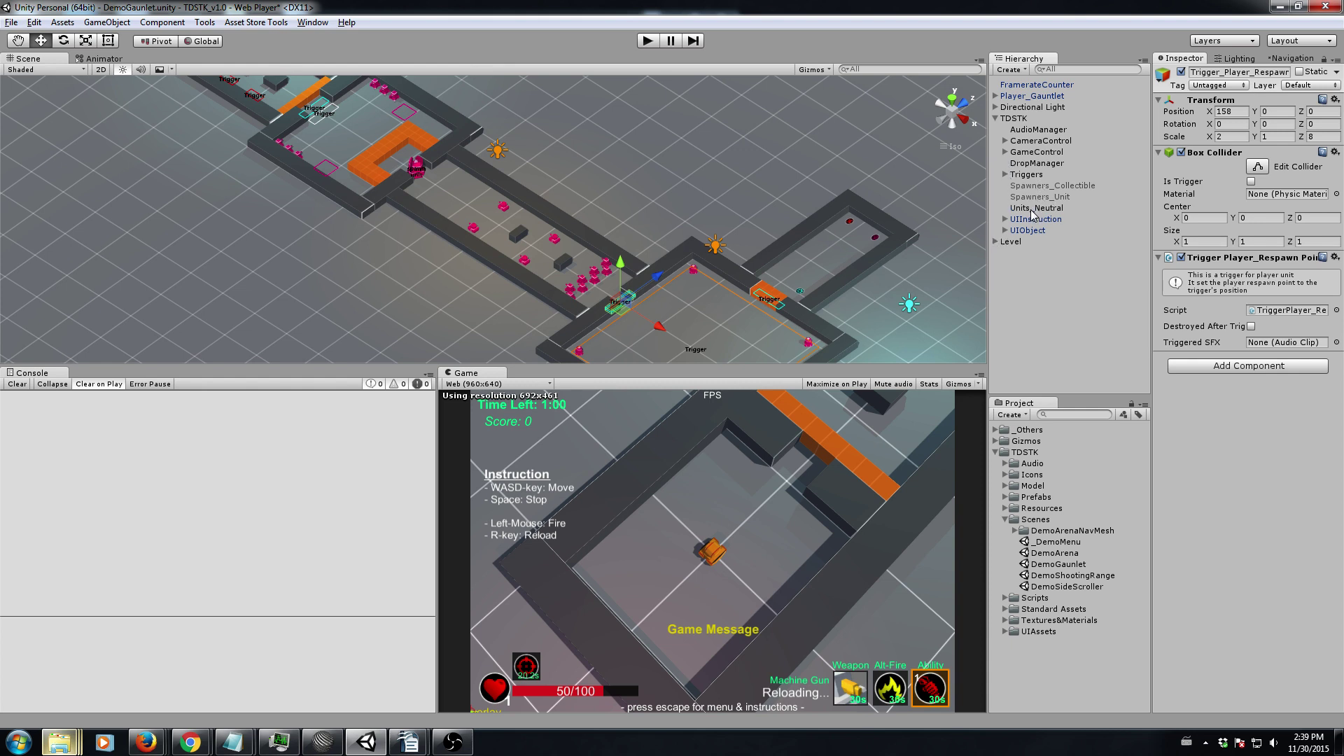
Select DropManager and expand its default editor, then bring up the TDTK tools list
left_click(1036, 208)
left_click(1035, 219)
left_click(1027, 231)
left_click(1035, 165)
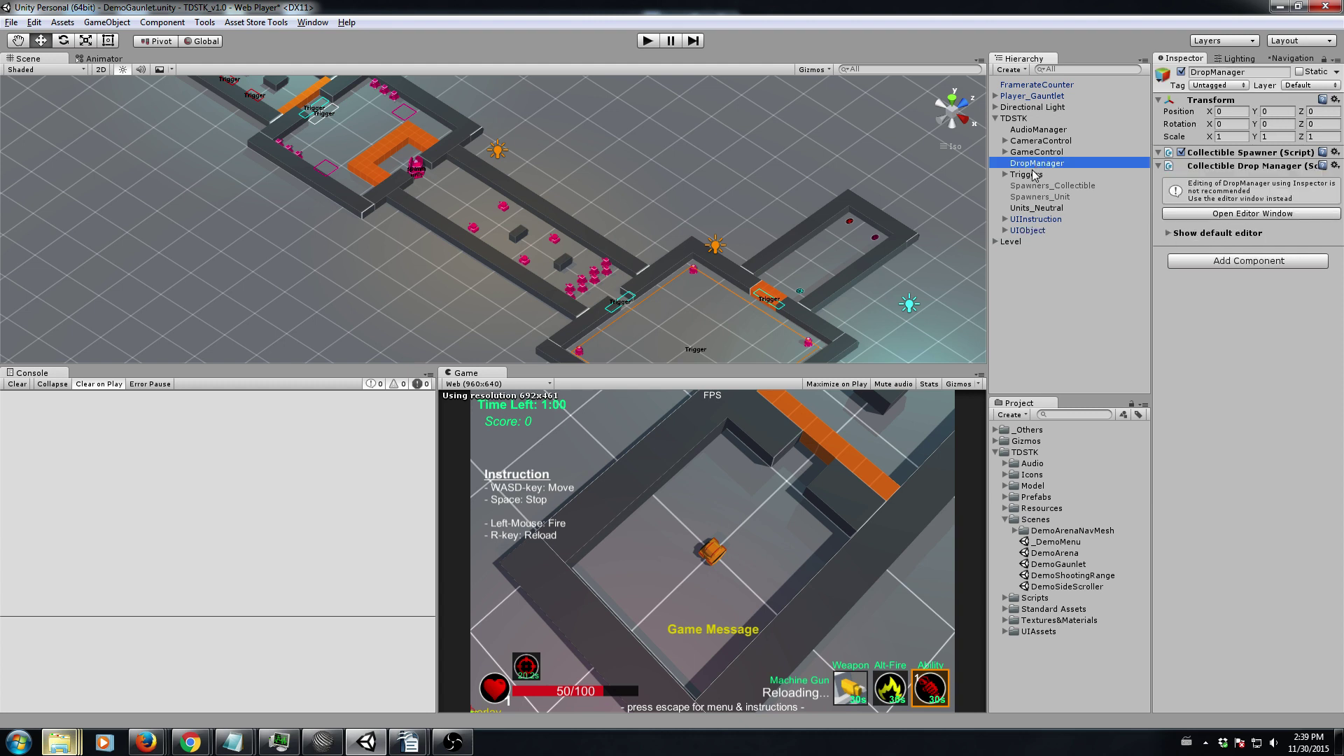
left_click(1166, 233)
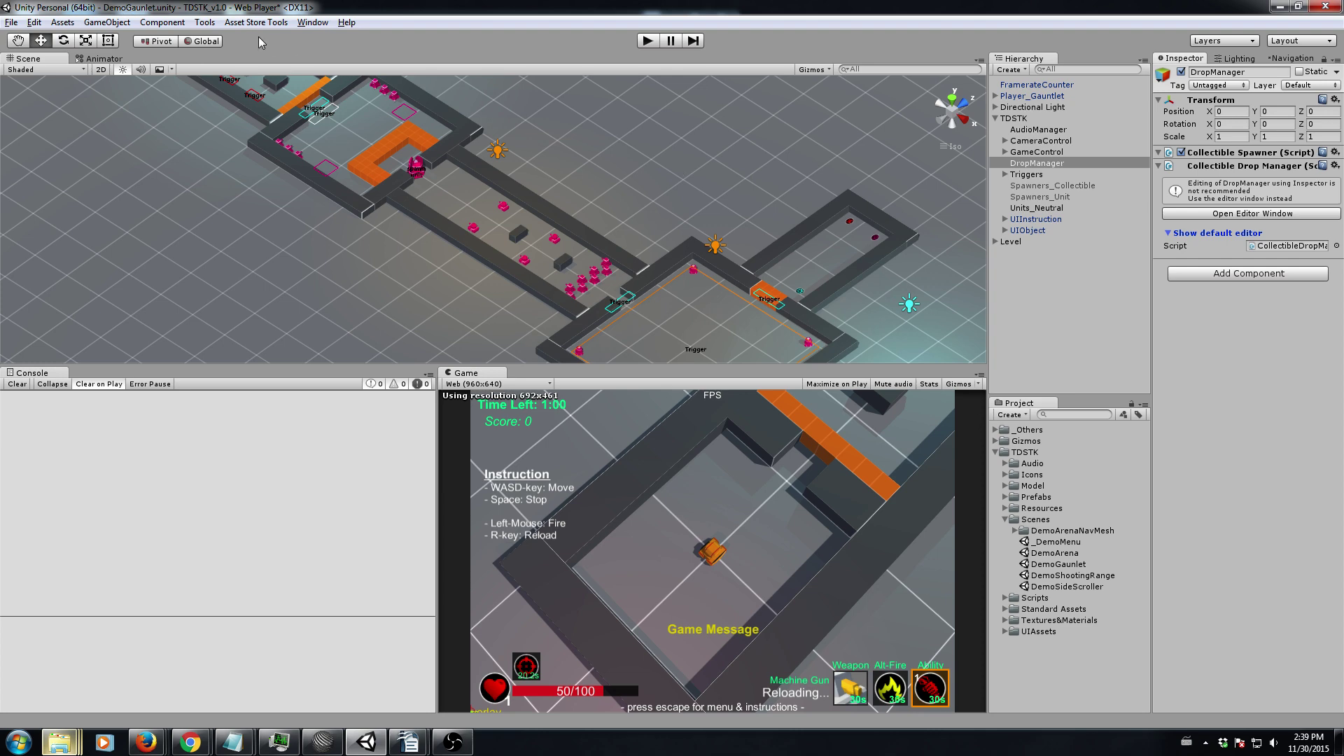
left_click(205, 22)
Create a new TDTK scene and expand TDSTK_SimpleScene and its manager group
mouse_move(222, 42)
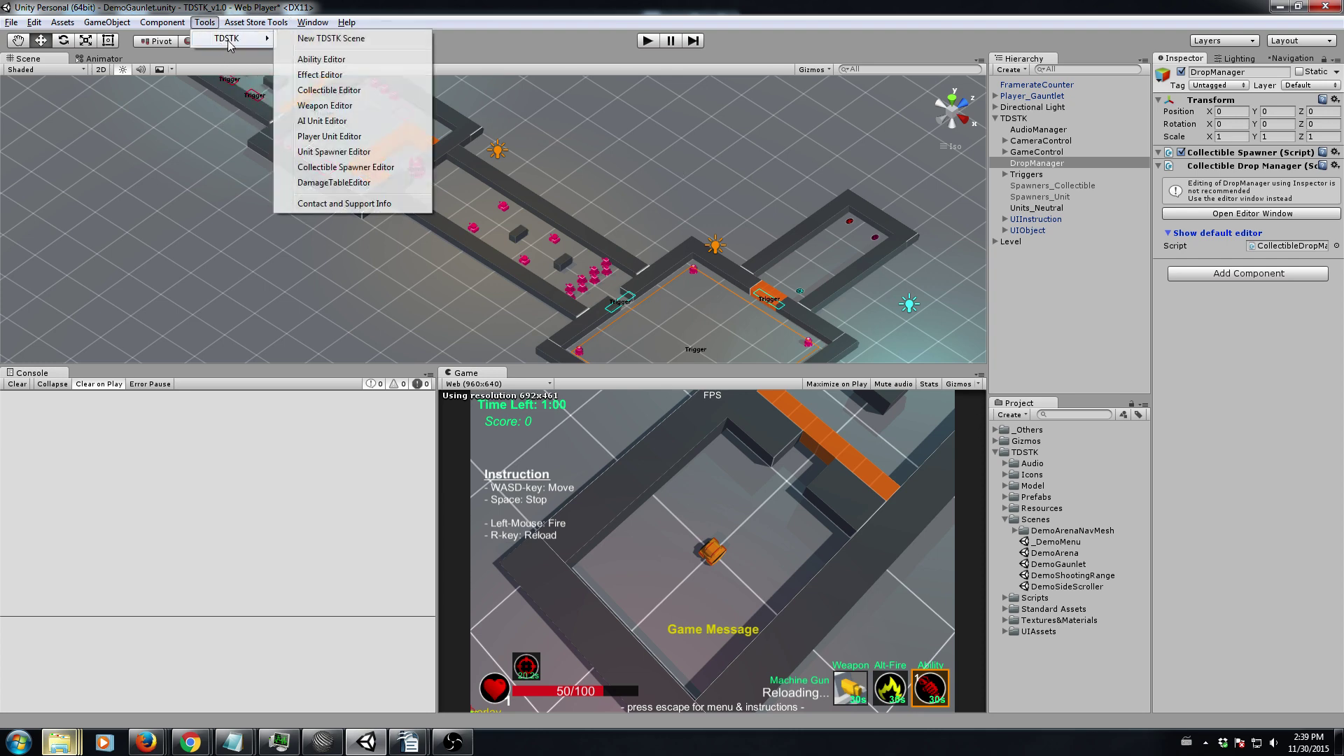
left_click(335, 40)
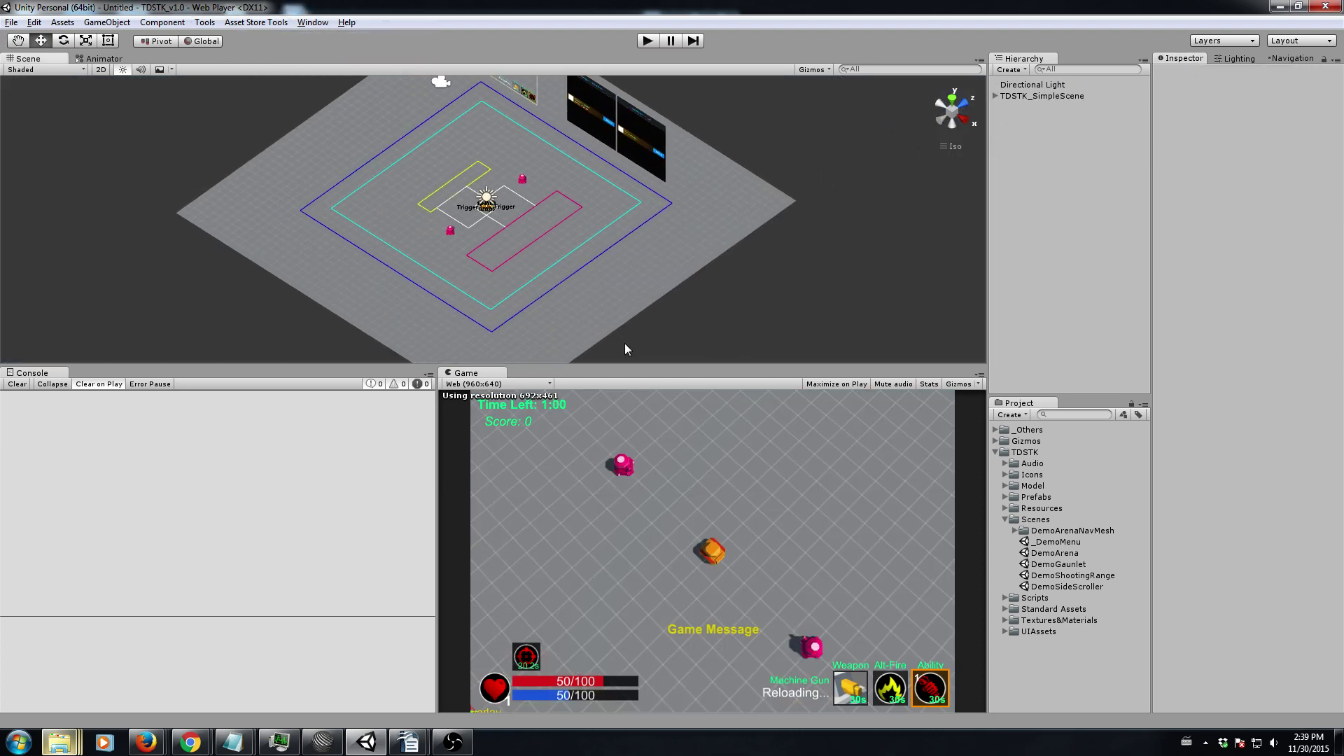
left_click(994, 96)
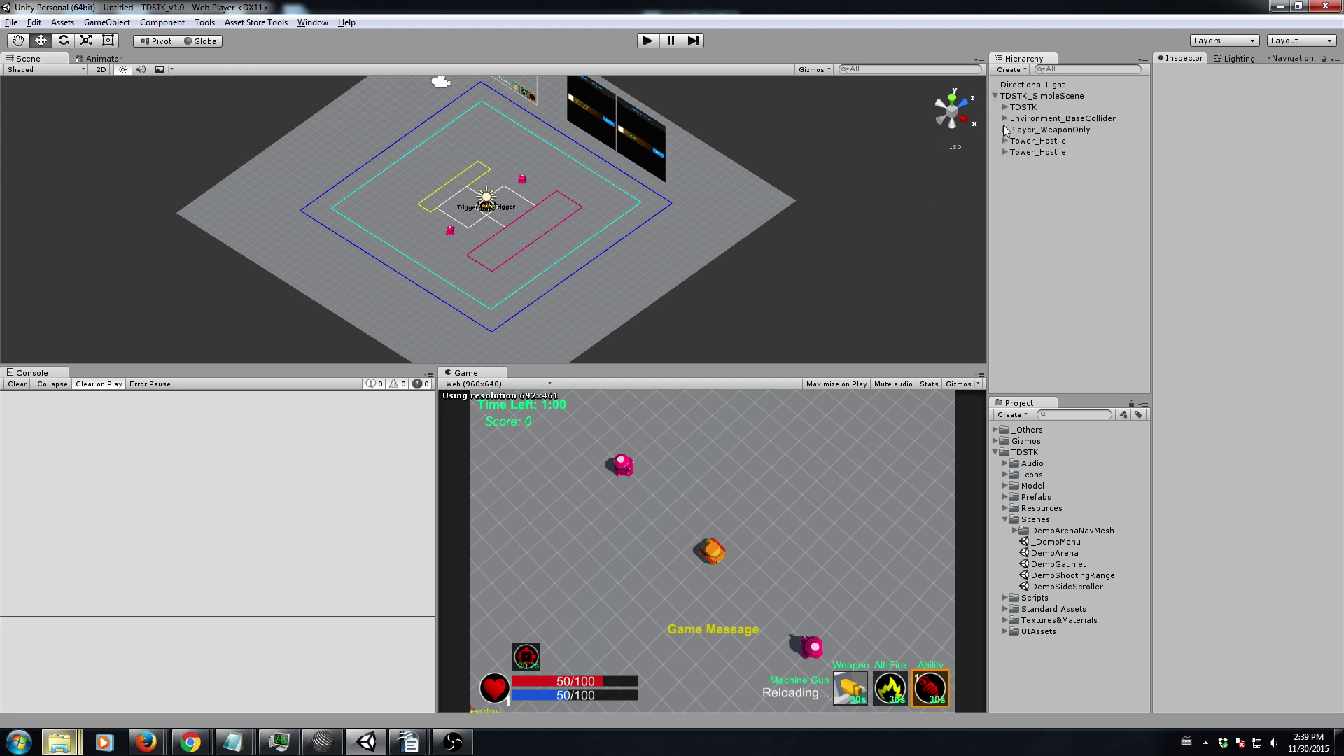
left_click(1005, 107)
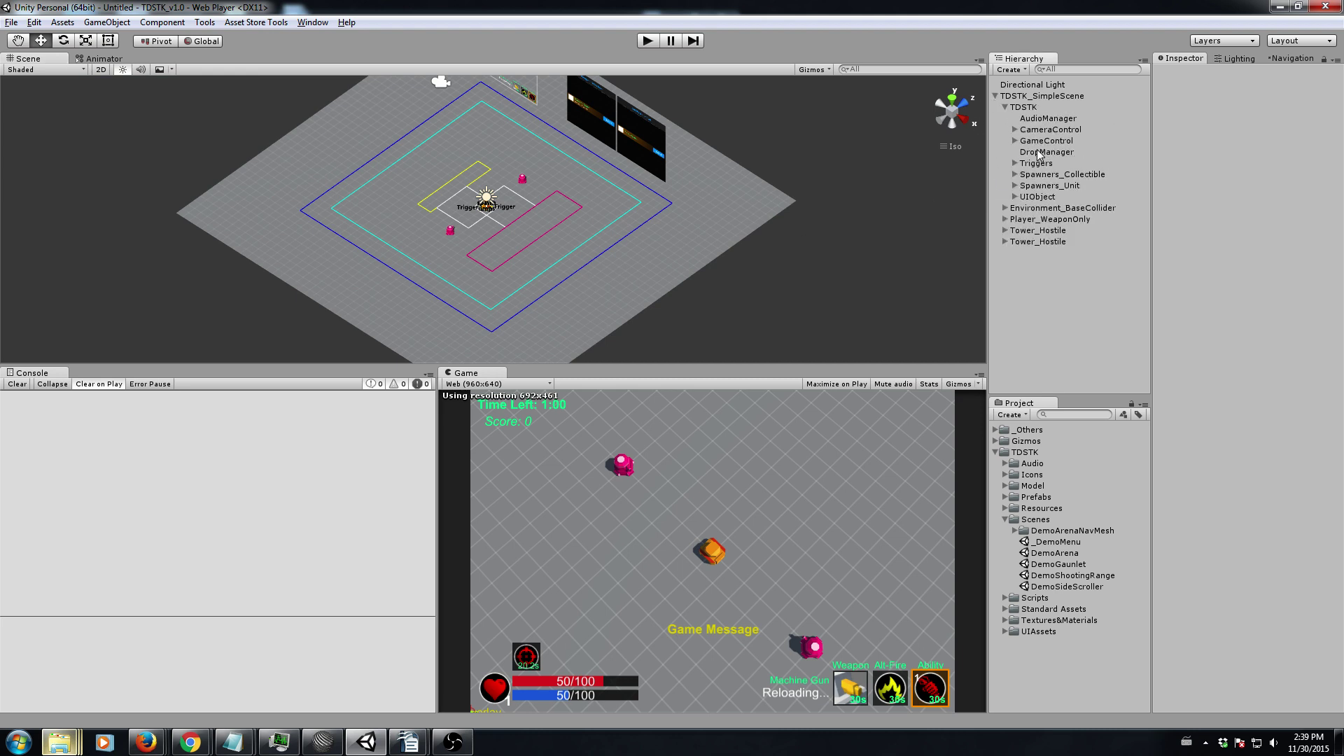
Move DropManager to X 0.8, select Spawners_Collectible, and start play mode
left_click(1043, 152)
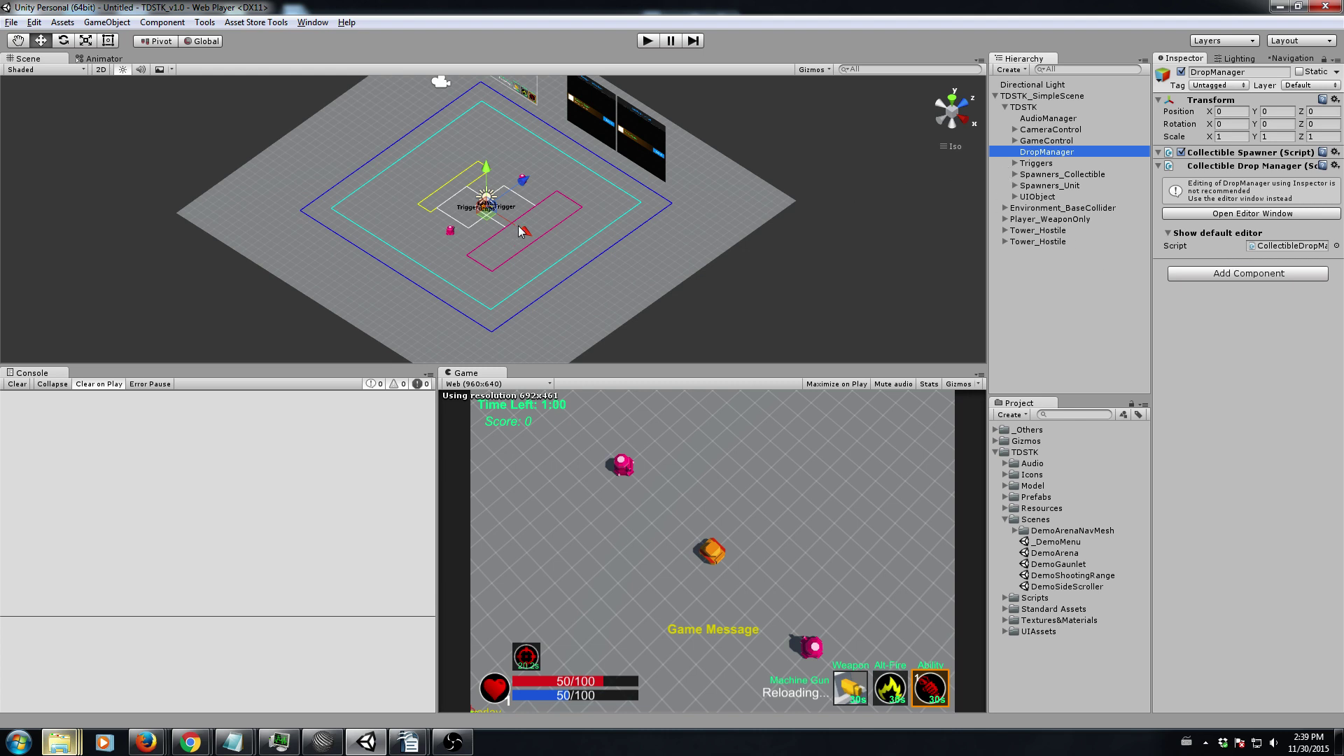
mouse_move(525, 236)
left_mouse_down()
mouse_move(563, 251)
mouse_move(535, 224)
left_mouse_up()
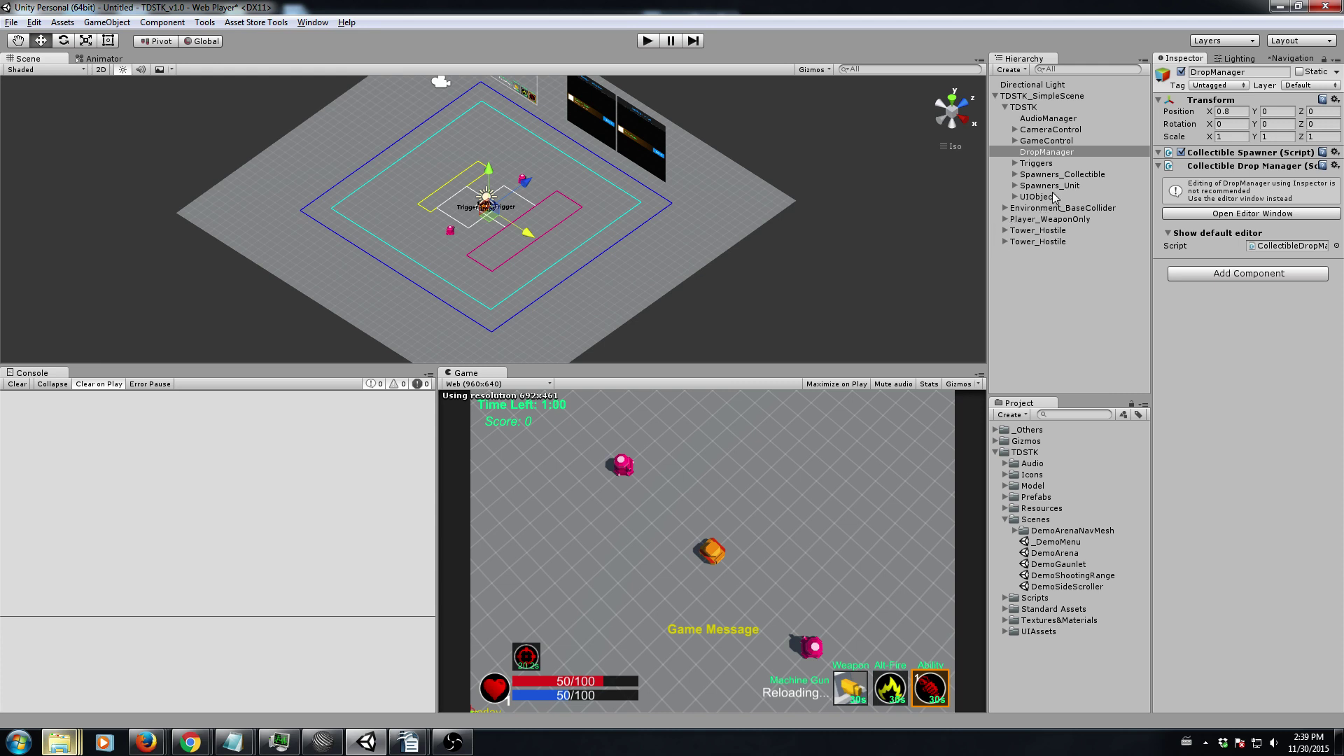
left_click(1038, 175)
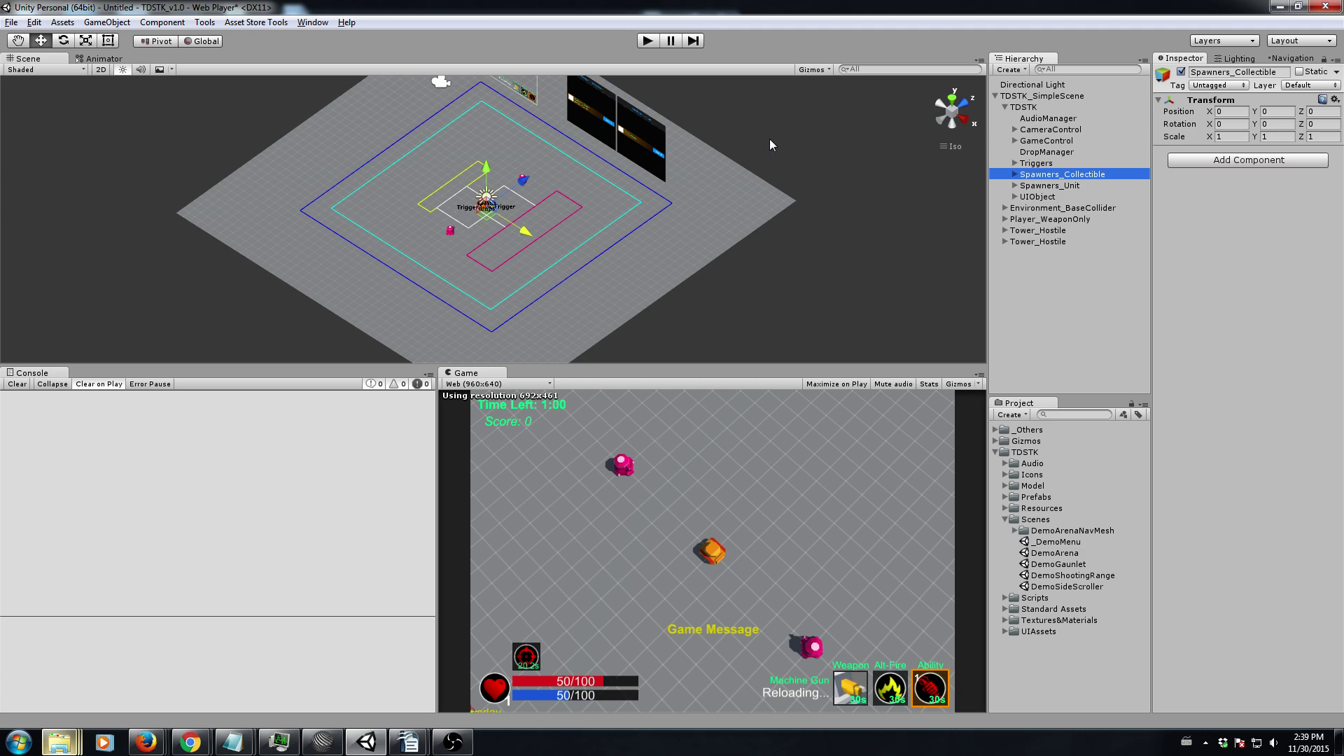
left_click(646, 41)
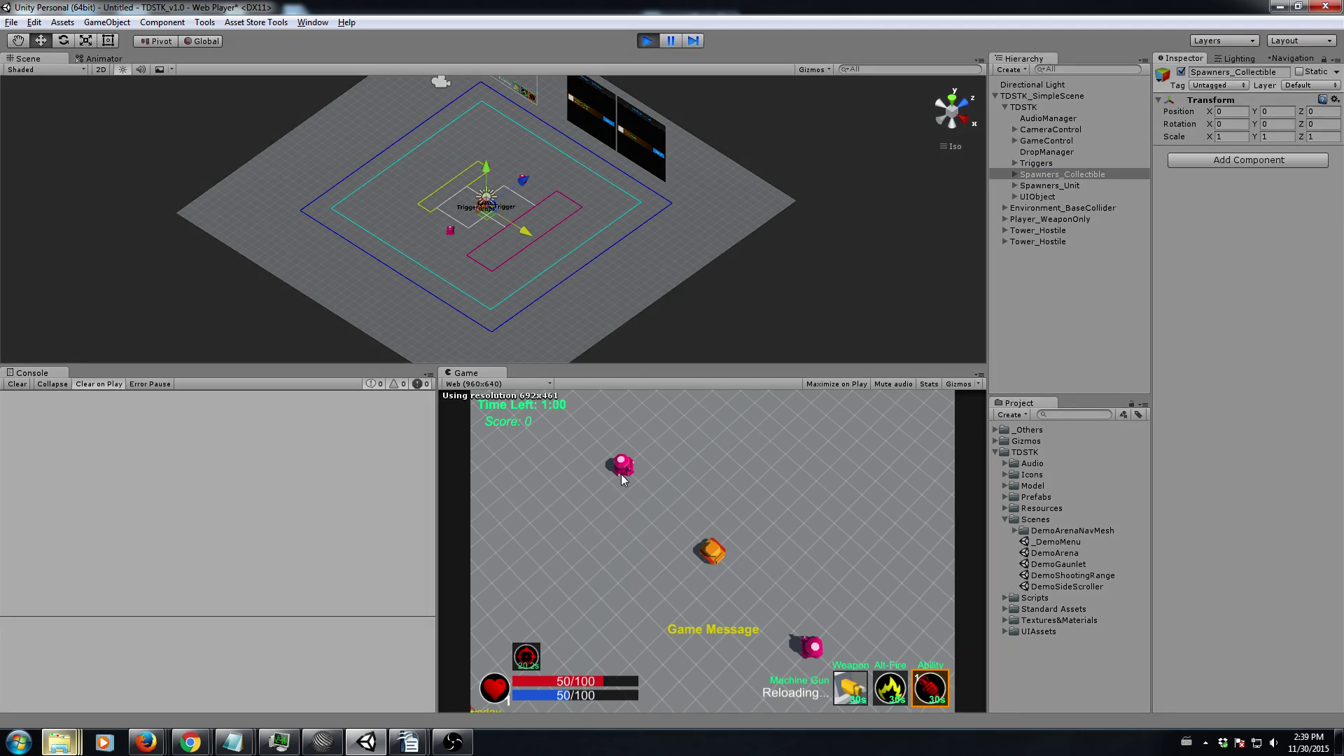
Stop play mode with Ctrl+P and bring up the TDSTK editors list
key("ctrl+p")
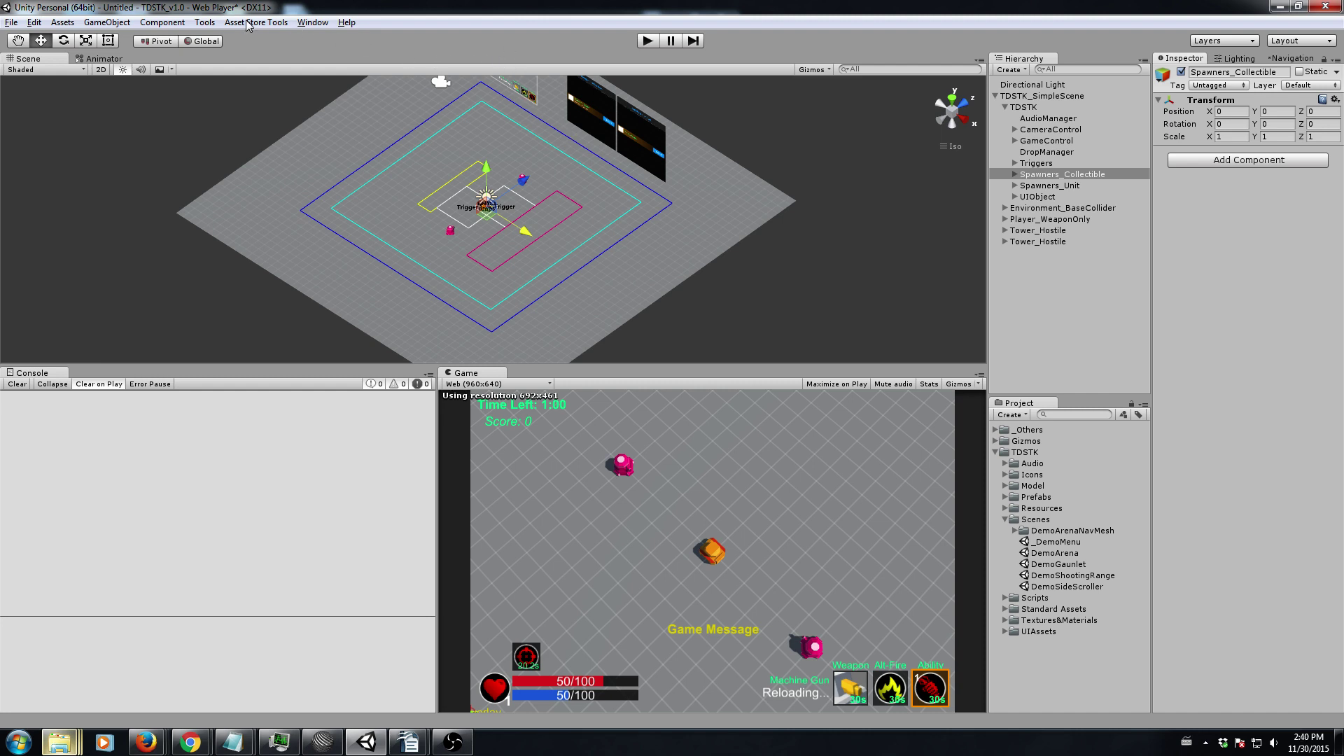
left_click(204, 22)
mouse_move(219, 40)
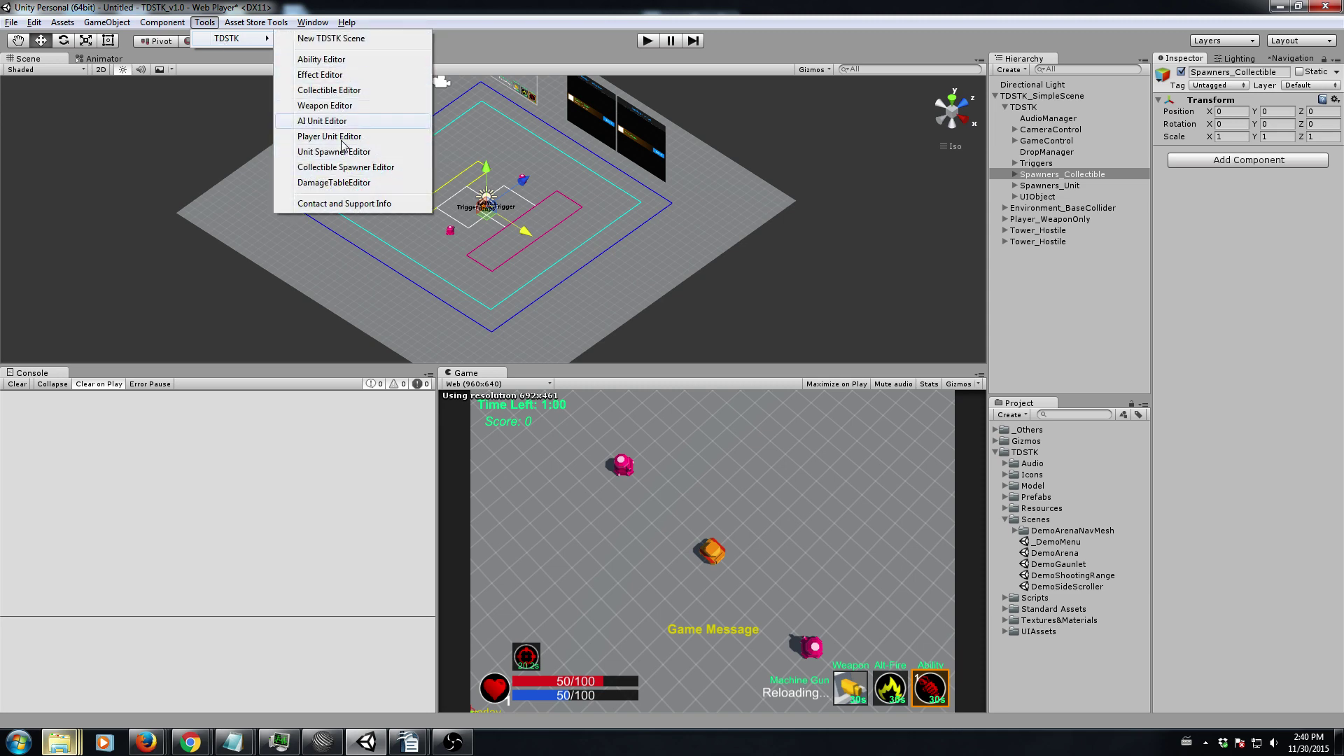
Open the Effect Editor and view the Stun effect with Duration 4 and stun enabled
left_click(325, 74)
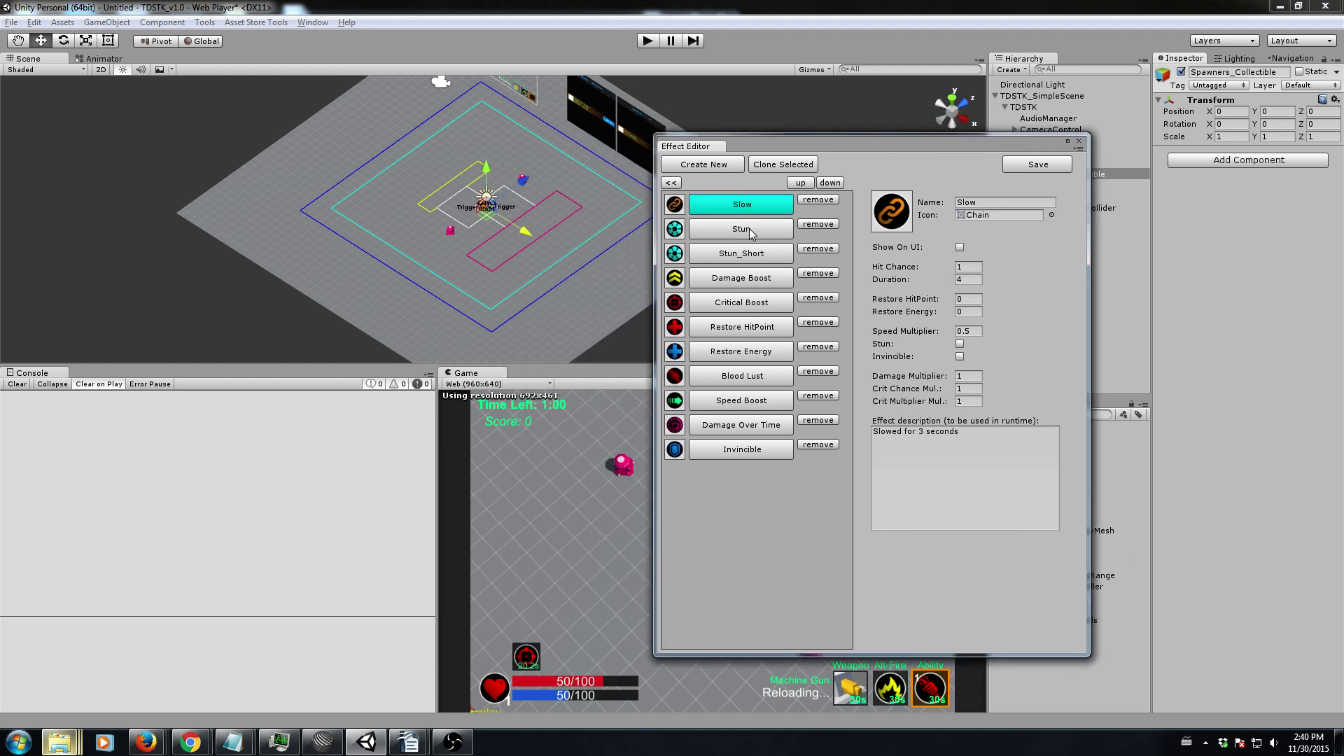
left_click(748, 230)
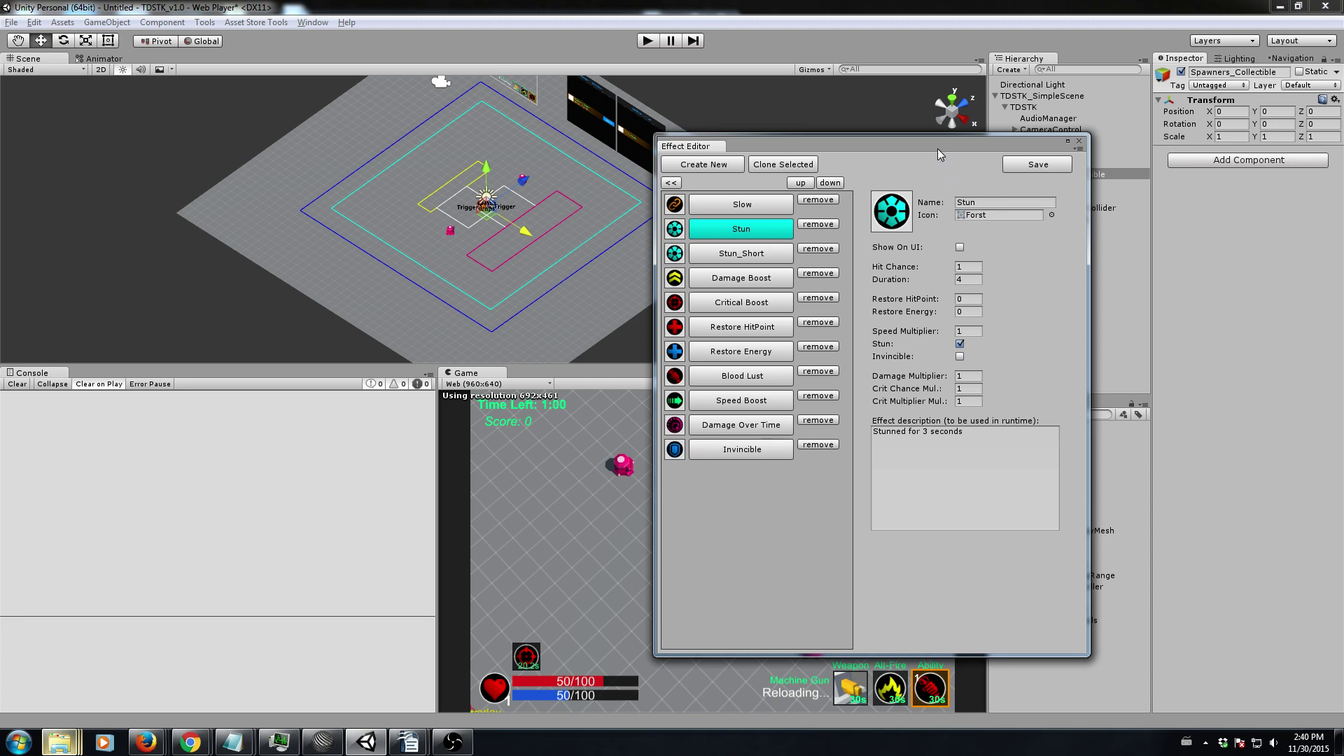
left_click_drag(938, 147, 963, 147)
left_click(204, 22)
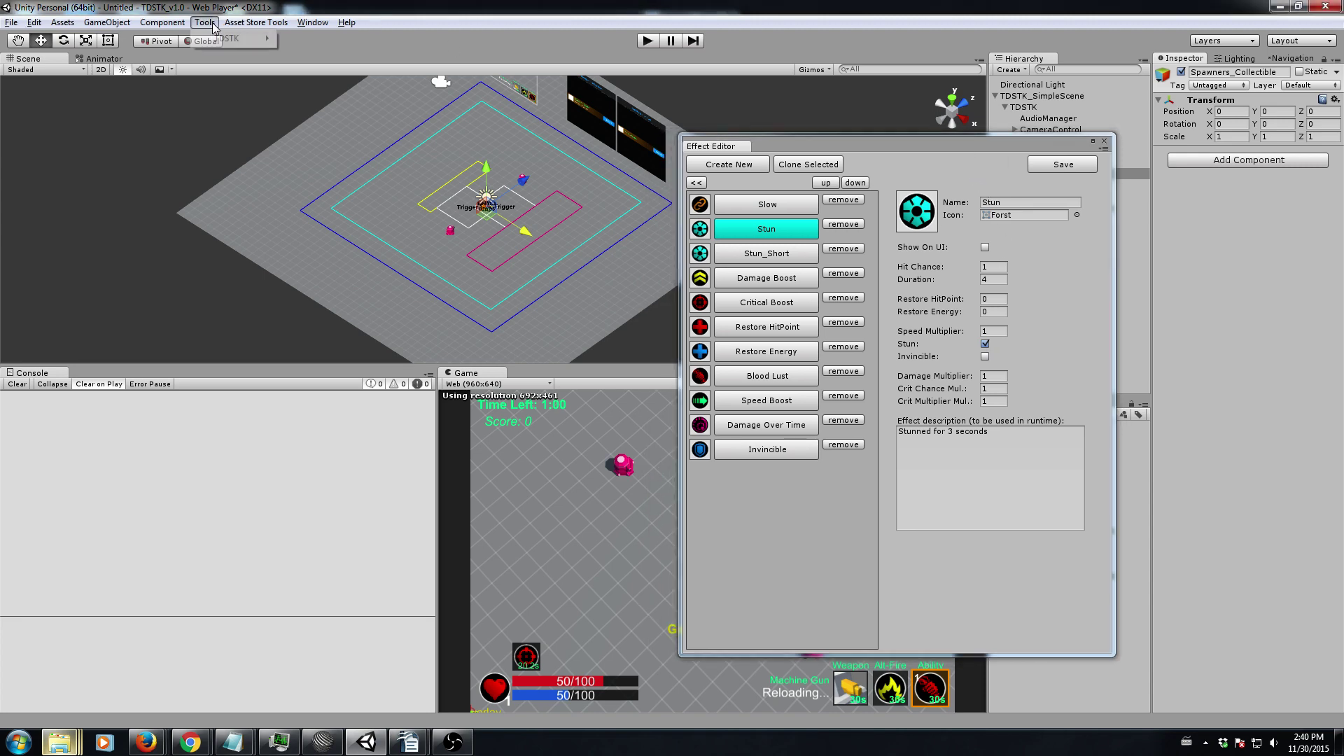
Open the Ability Editor beside the effect list and review its ability types unchanged
mouse_move(238, 39)
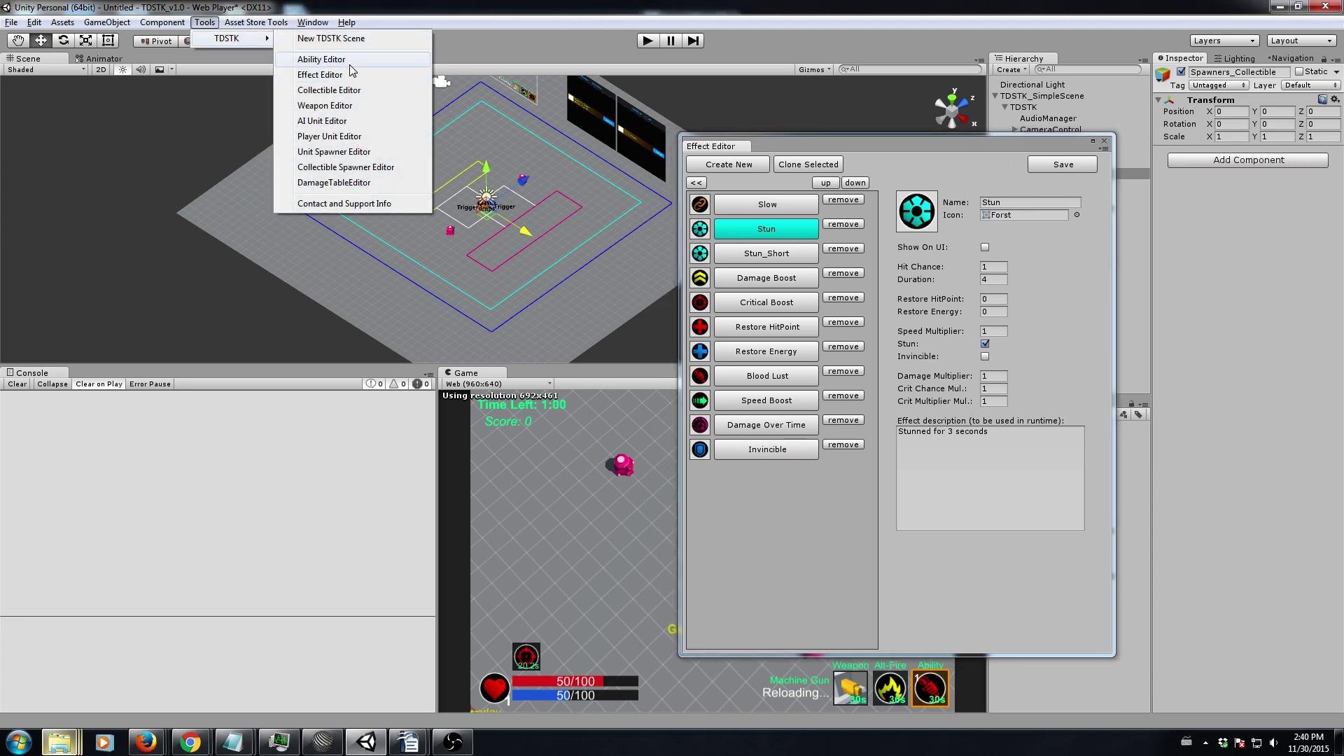
left_click(346, 60)
left_click_drag(750, 224, 480, 162)
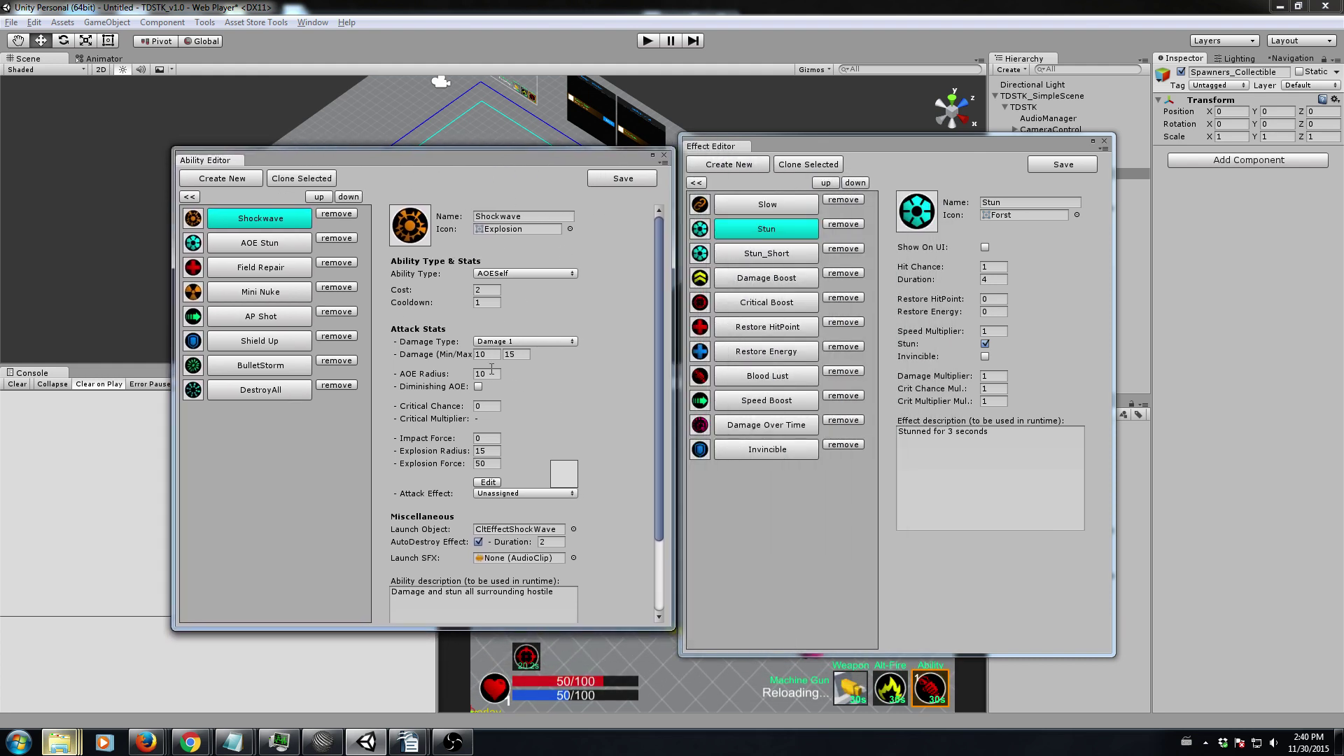
left_click(509, 275)
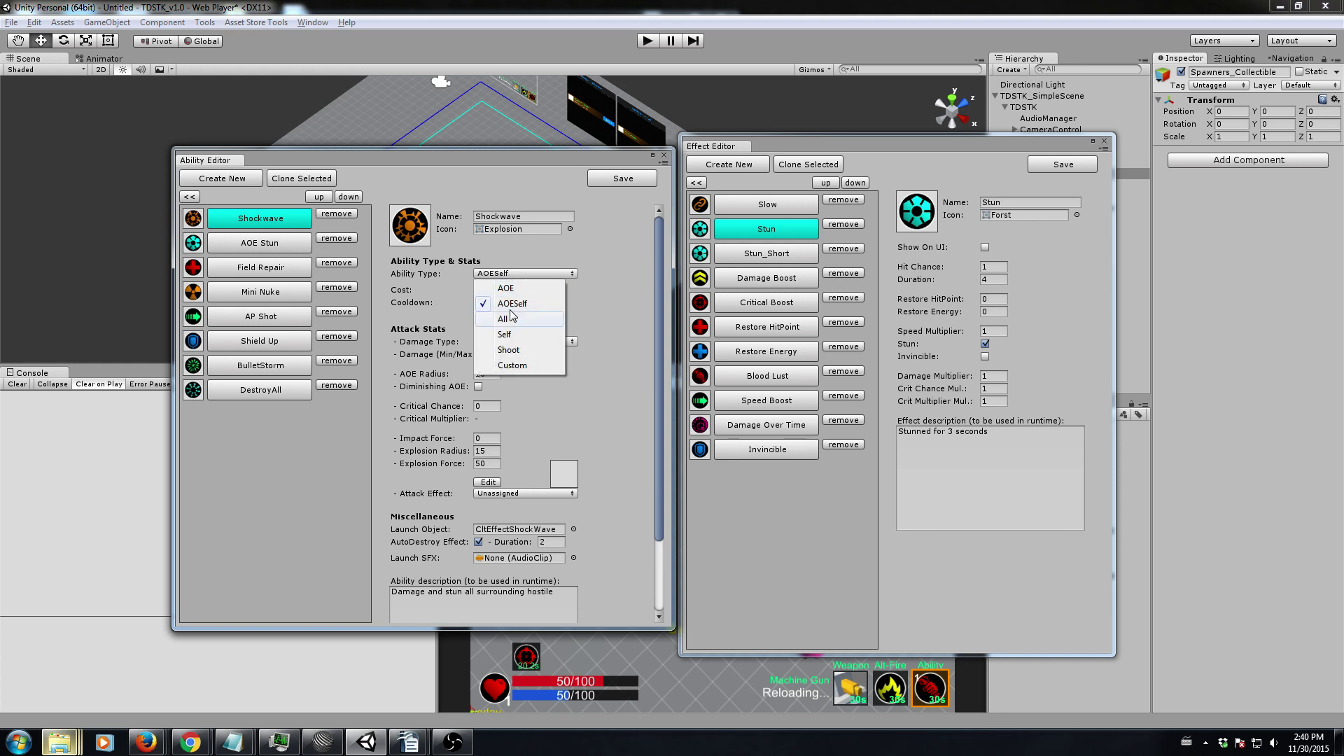
left_click(602, 306)
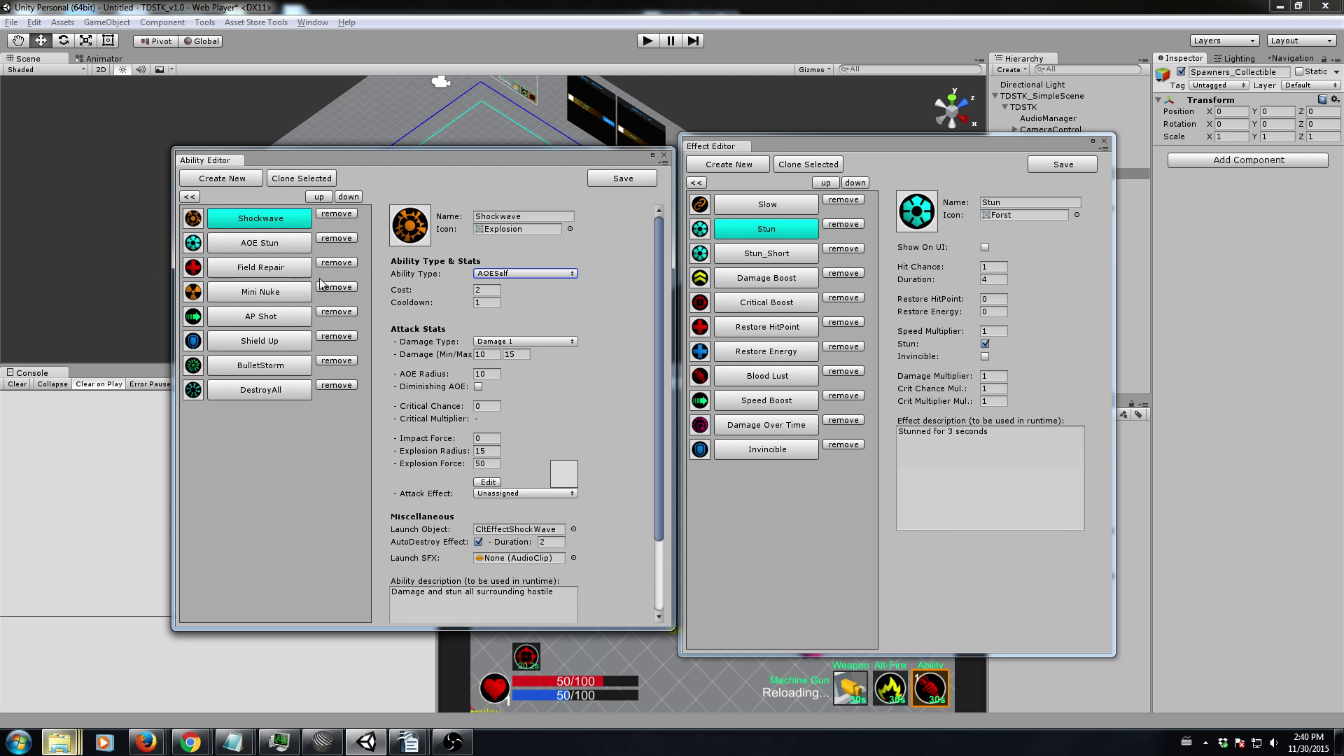
Show Field Repair, keeping Restore HitPoint as its attack effect, and view that effect's settings
left_click(266, 271)
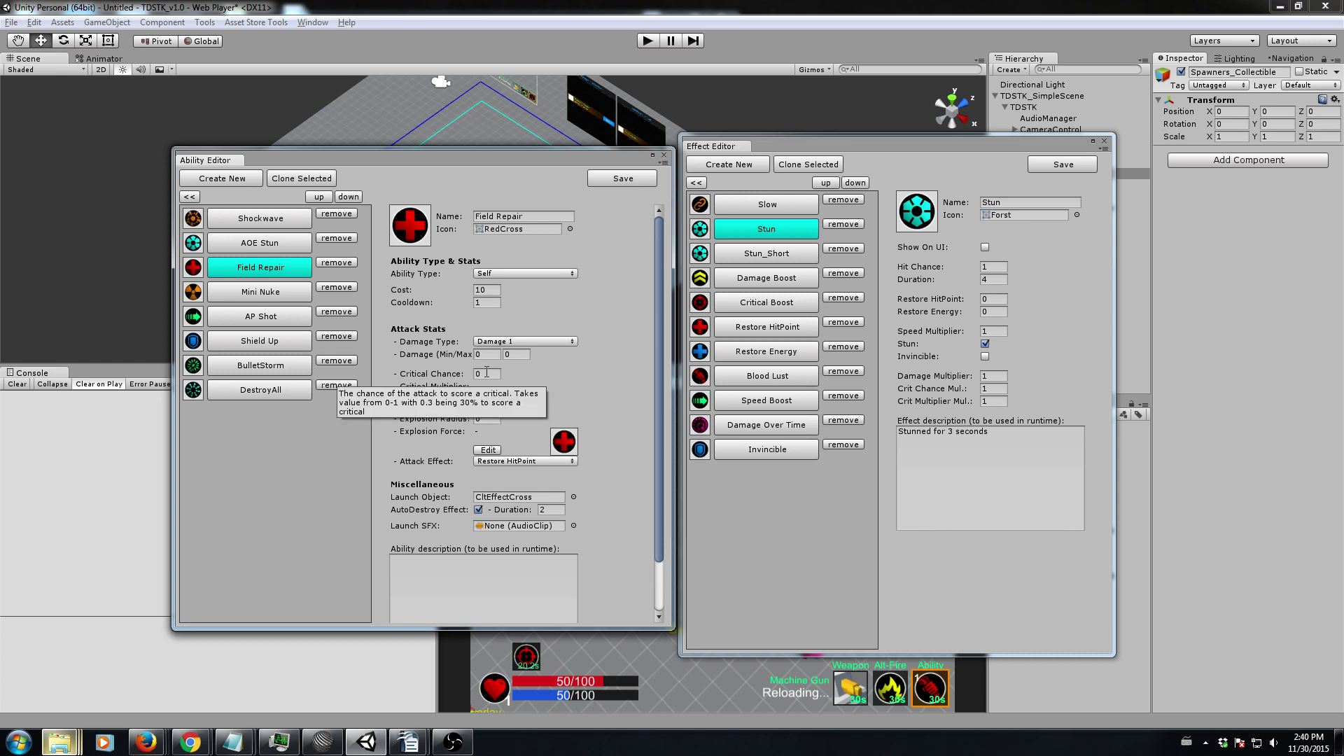
left_click(530, 463)
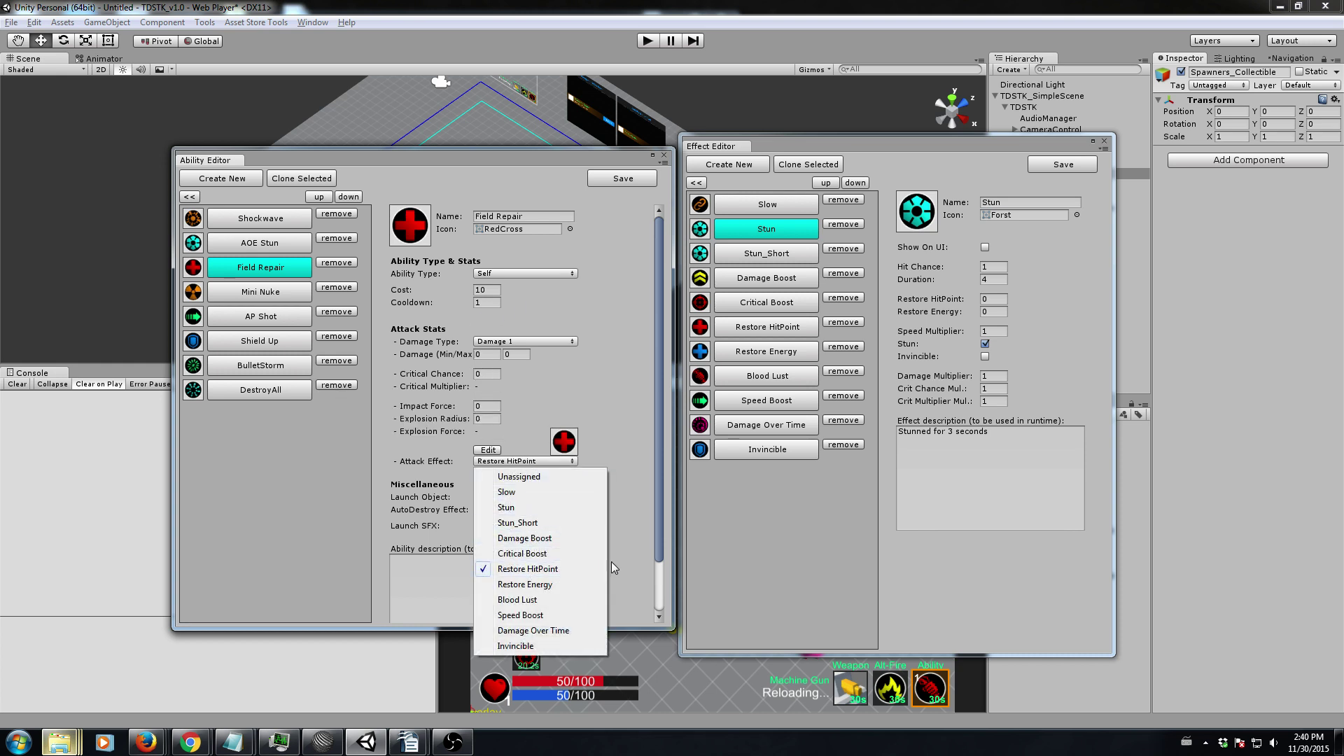
left_click(638, 557)
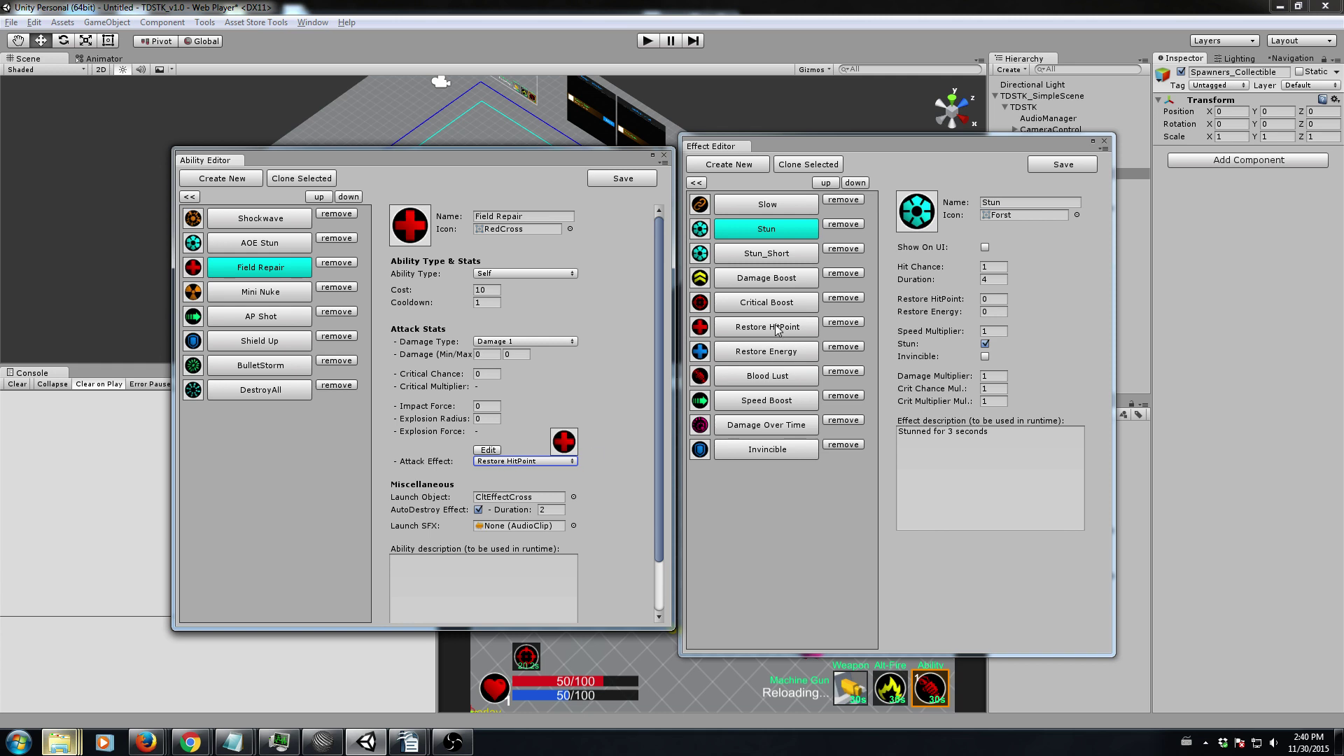
left_click(749, 334)
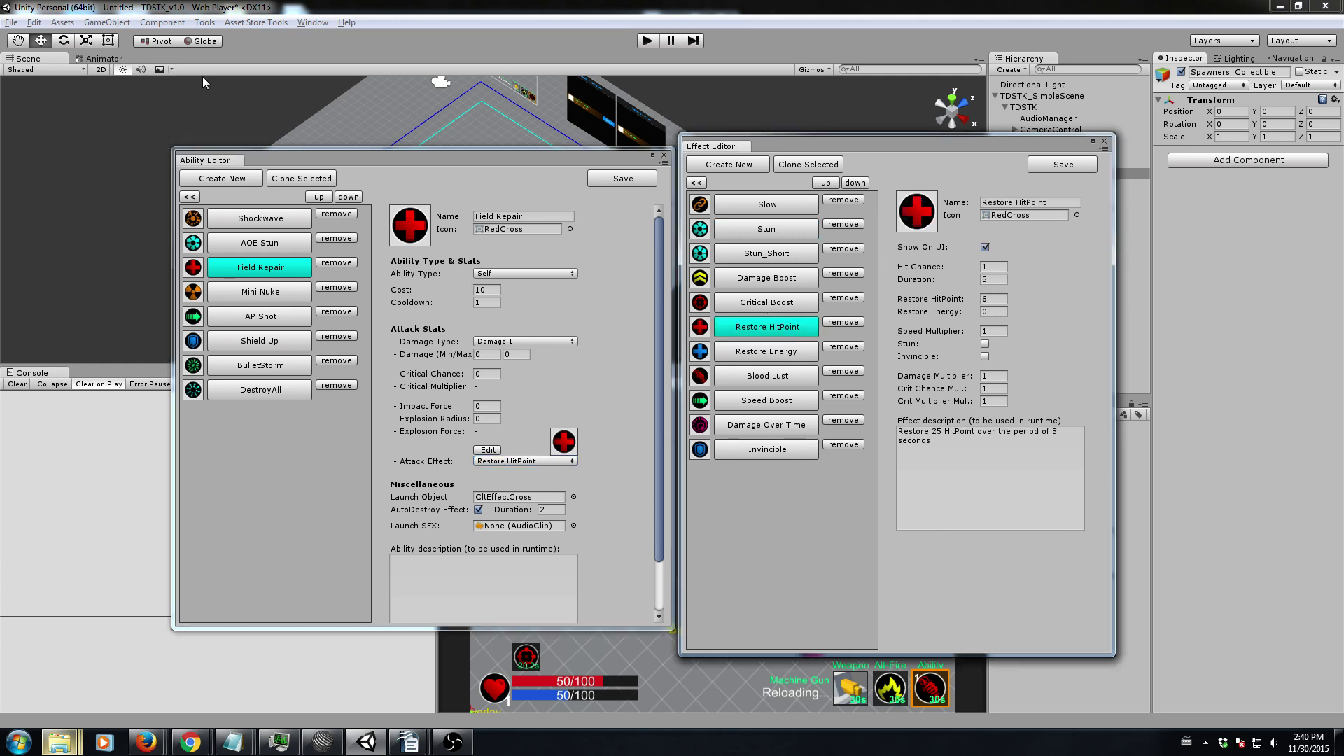
left_click_drag(433, 163, 608, 193)
left_click(204, 22)
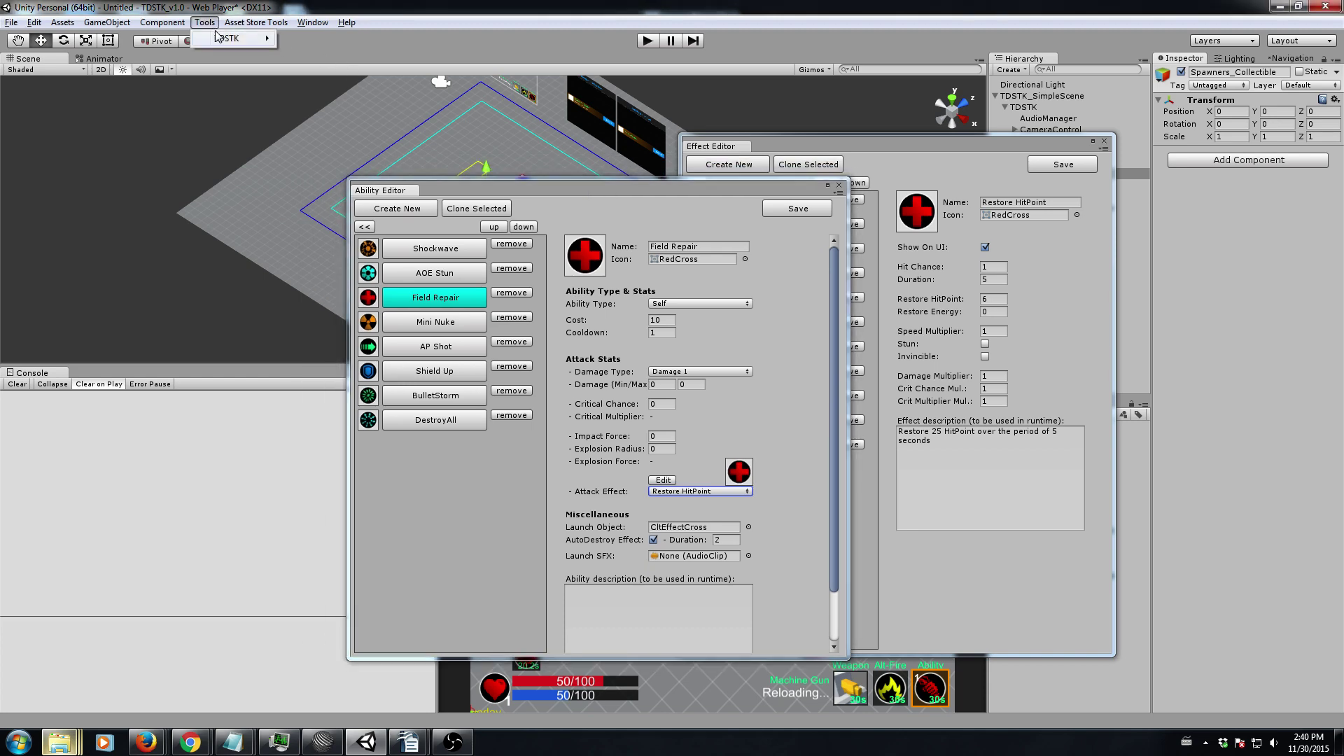
Open the Weapon Editor, reposition it, and review the Cannon weapon's settings
mouse_move(226, 37)
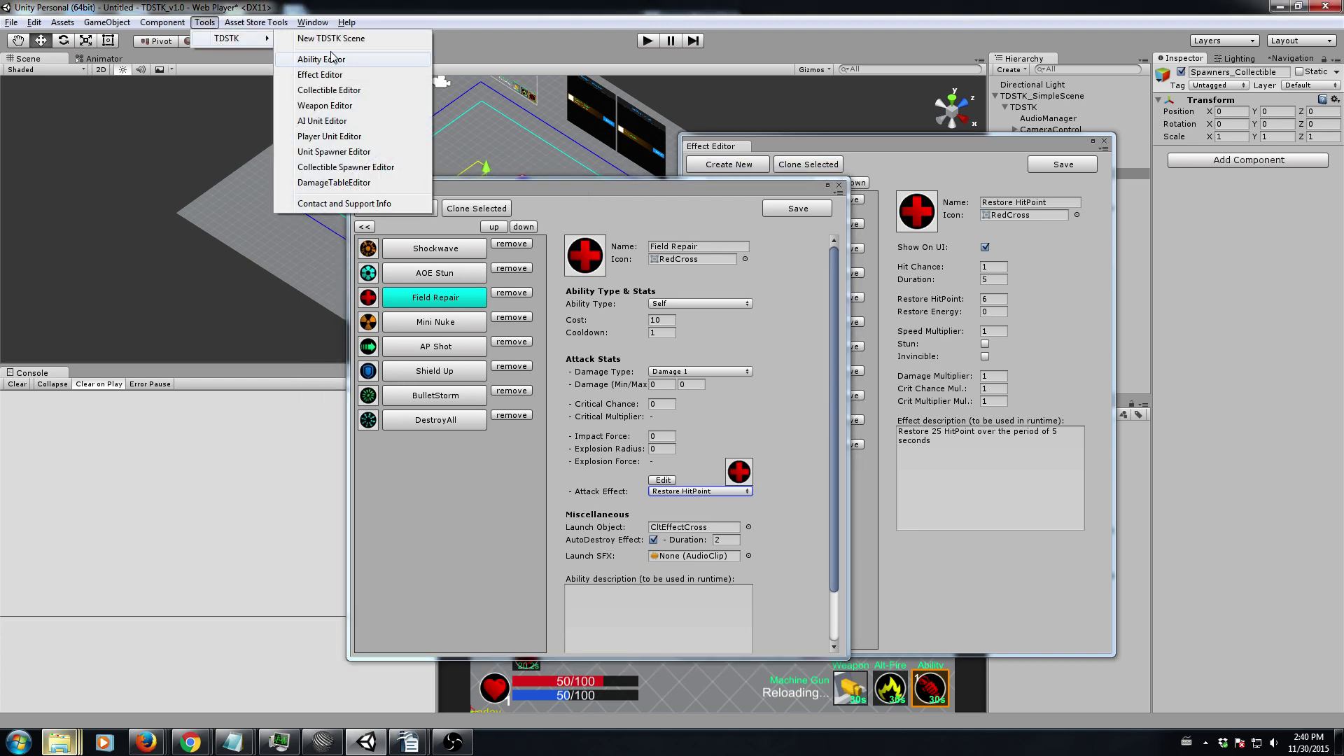
left_click(334, 105)
left_click_drag(426, 103, 355, 153)
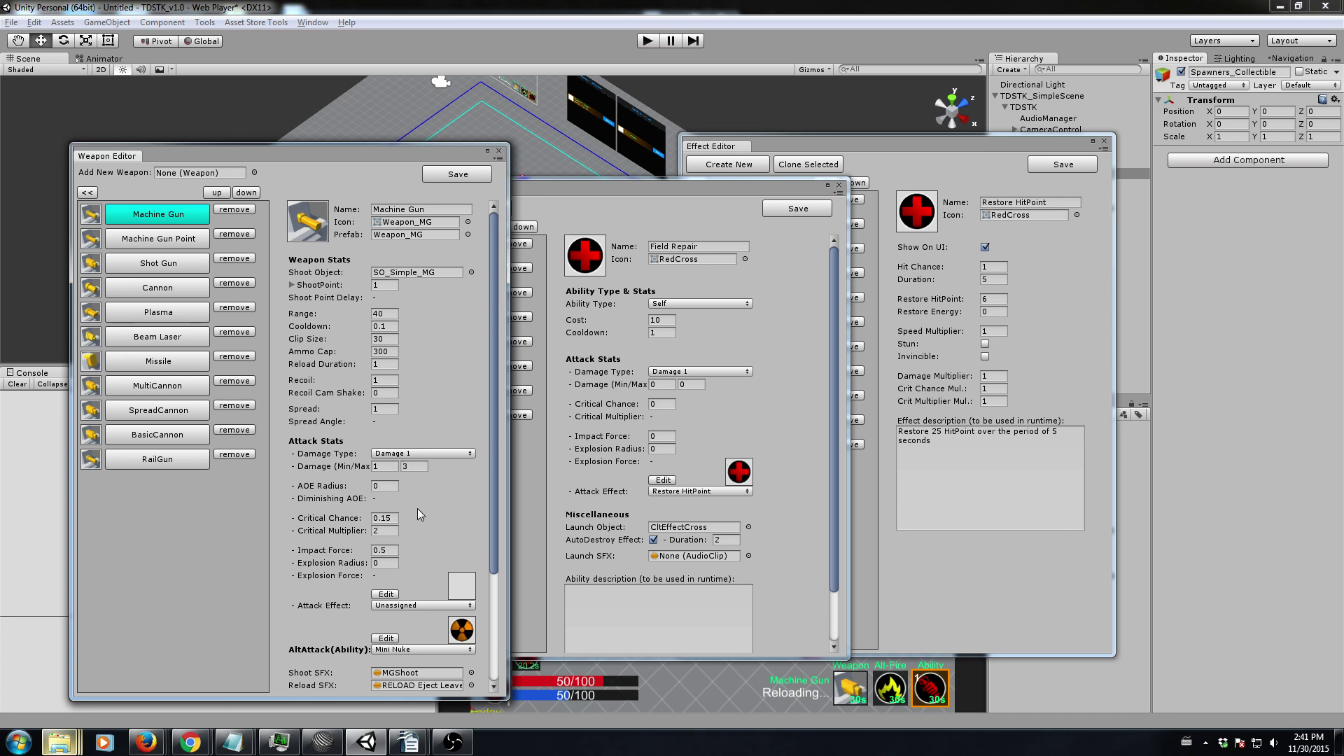
scroll(419, 515, "down", 3)
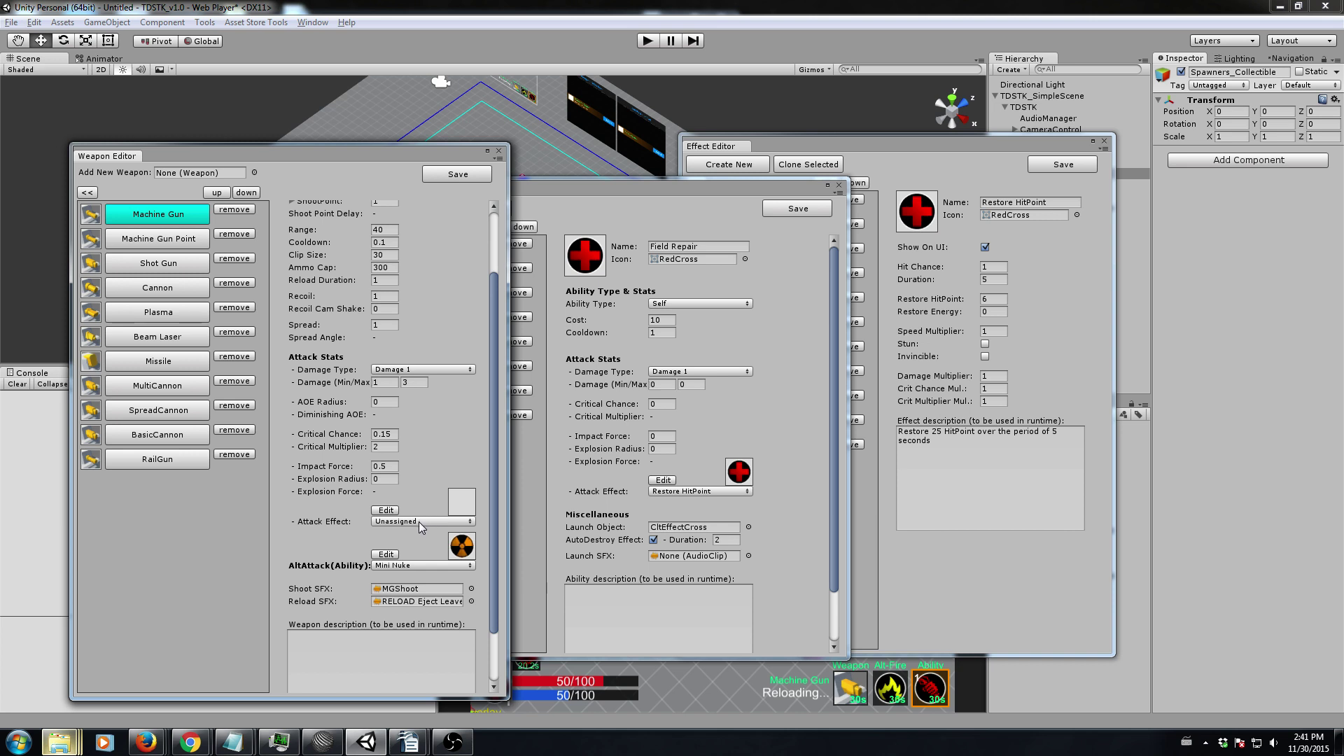
left_click(155, 287)
scroll(397, 465, "up", 3)
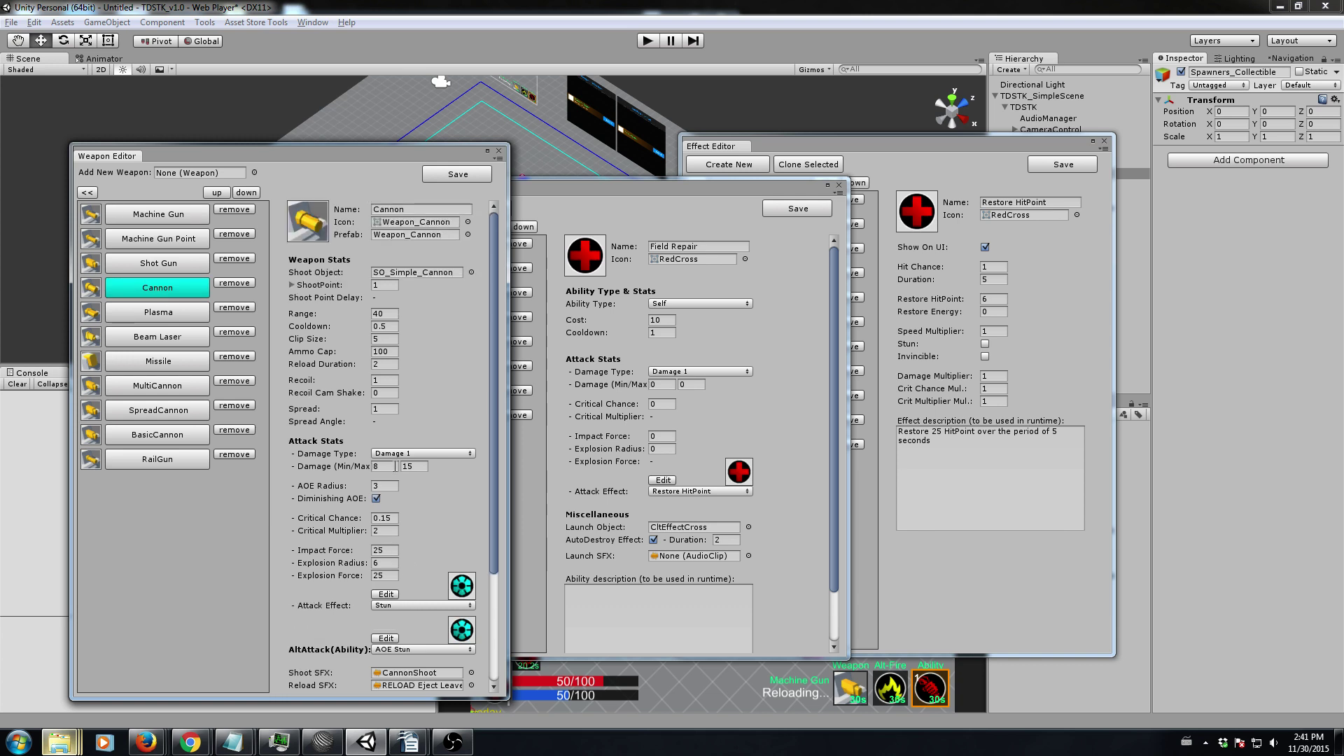
scroll(382, 434, "down", 2)
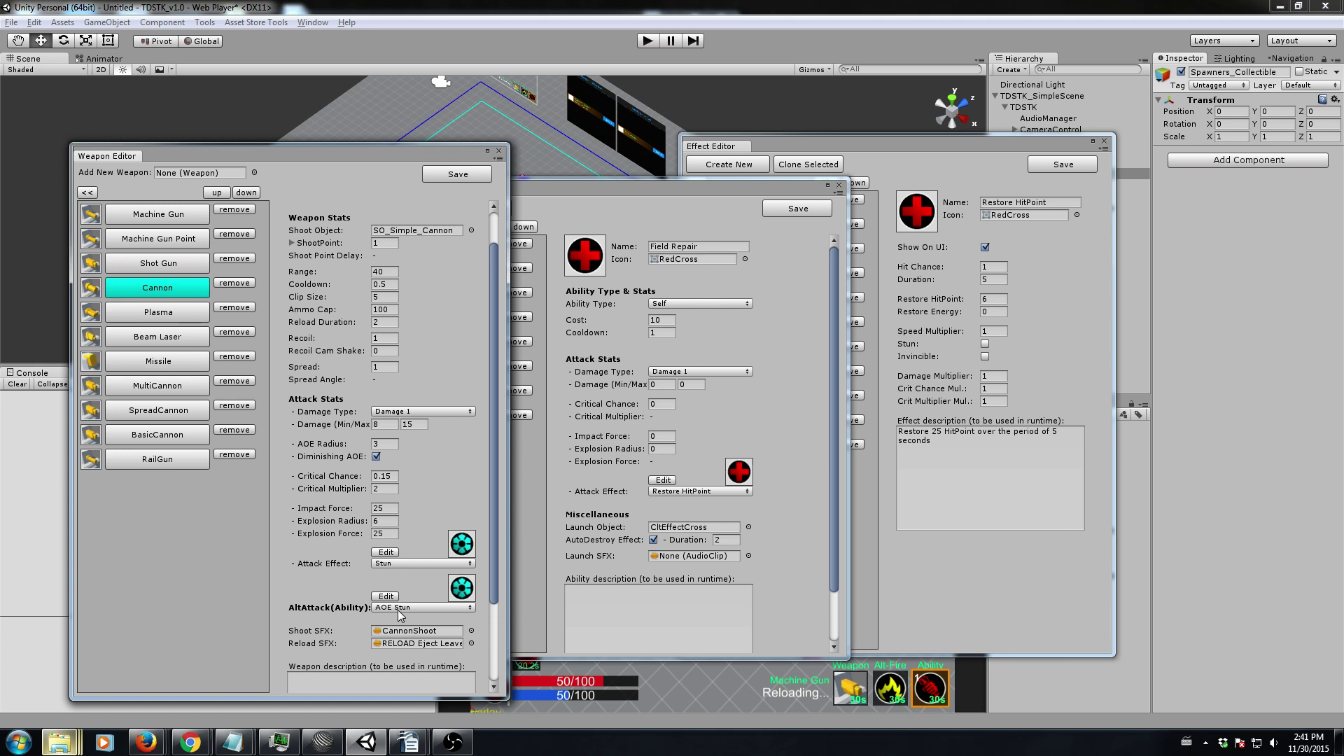
On the Machine Gun, try AP Shot as alternate attack, then revert to Mini Nuke
left_click(158, 216)
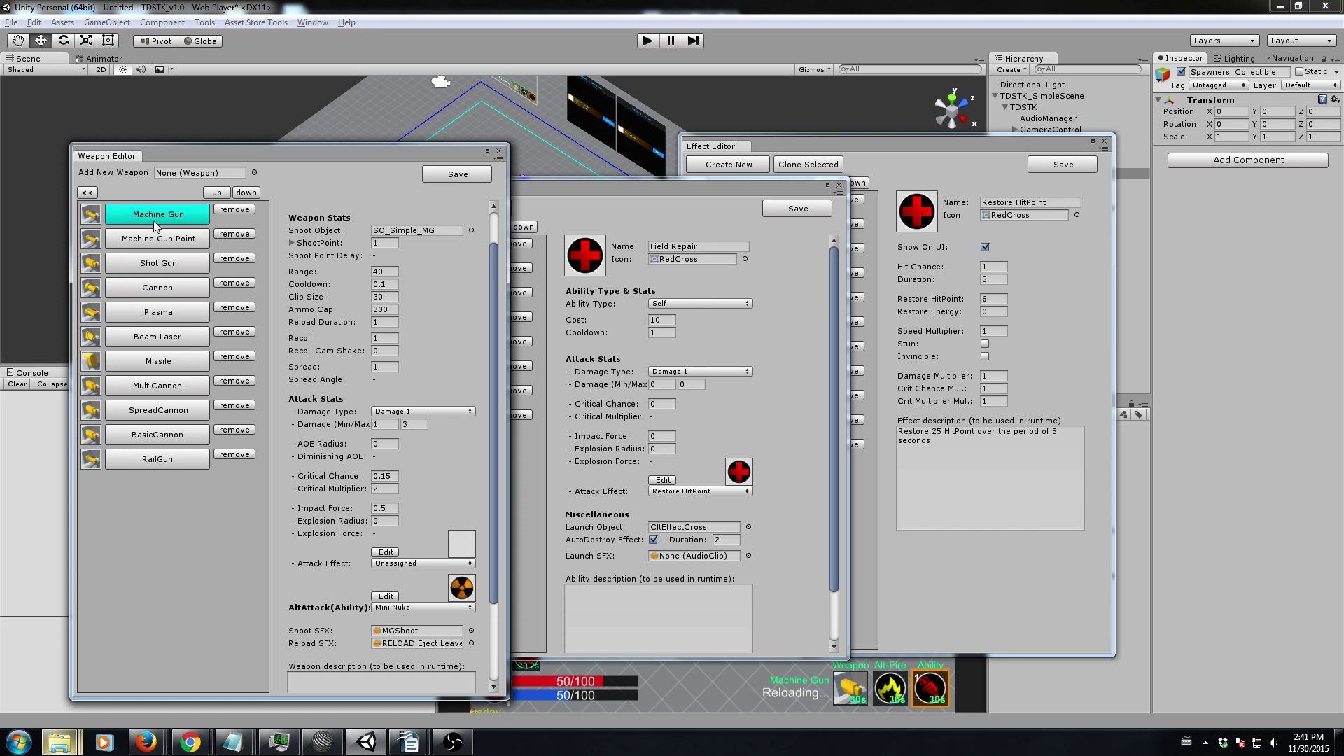
left_click(922, 168)
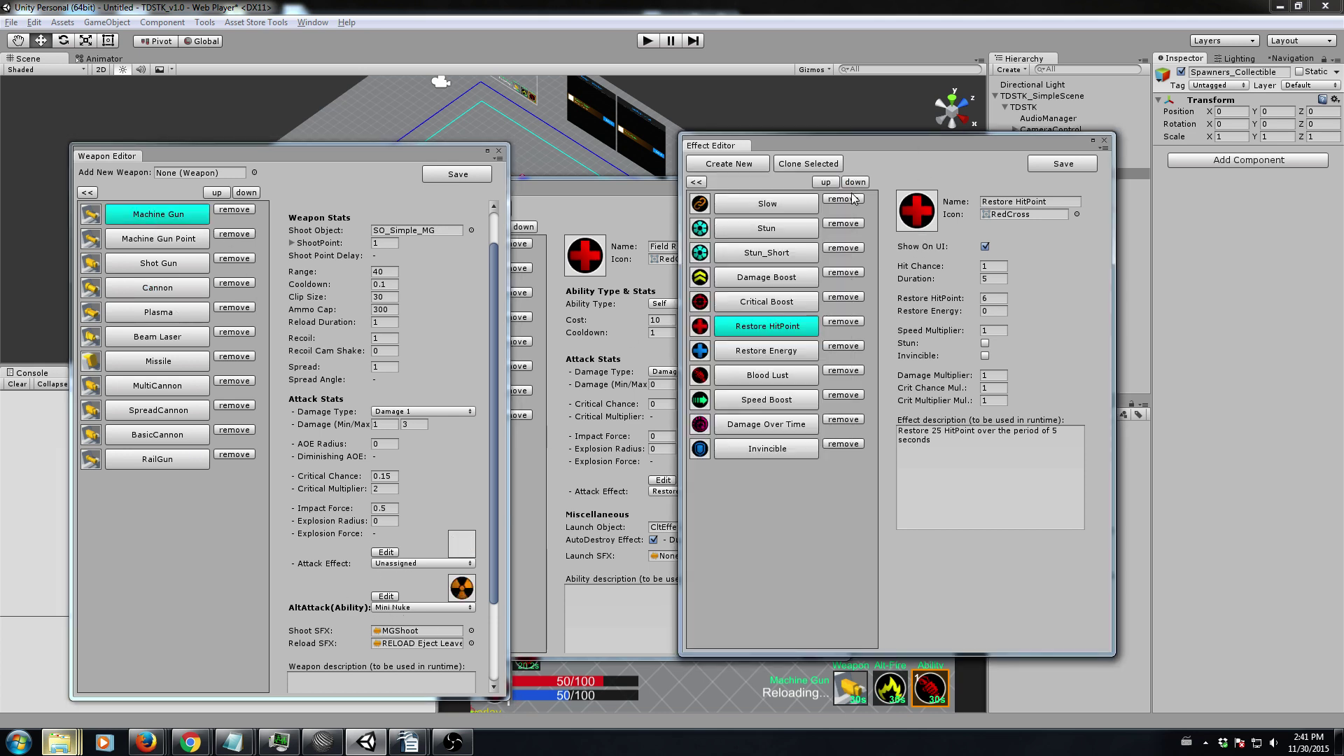
left_click_drag(603, 185, 742, 175)
left_click(426, 607)
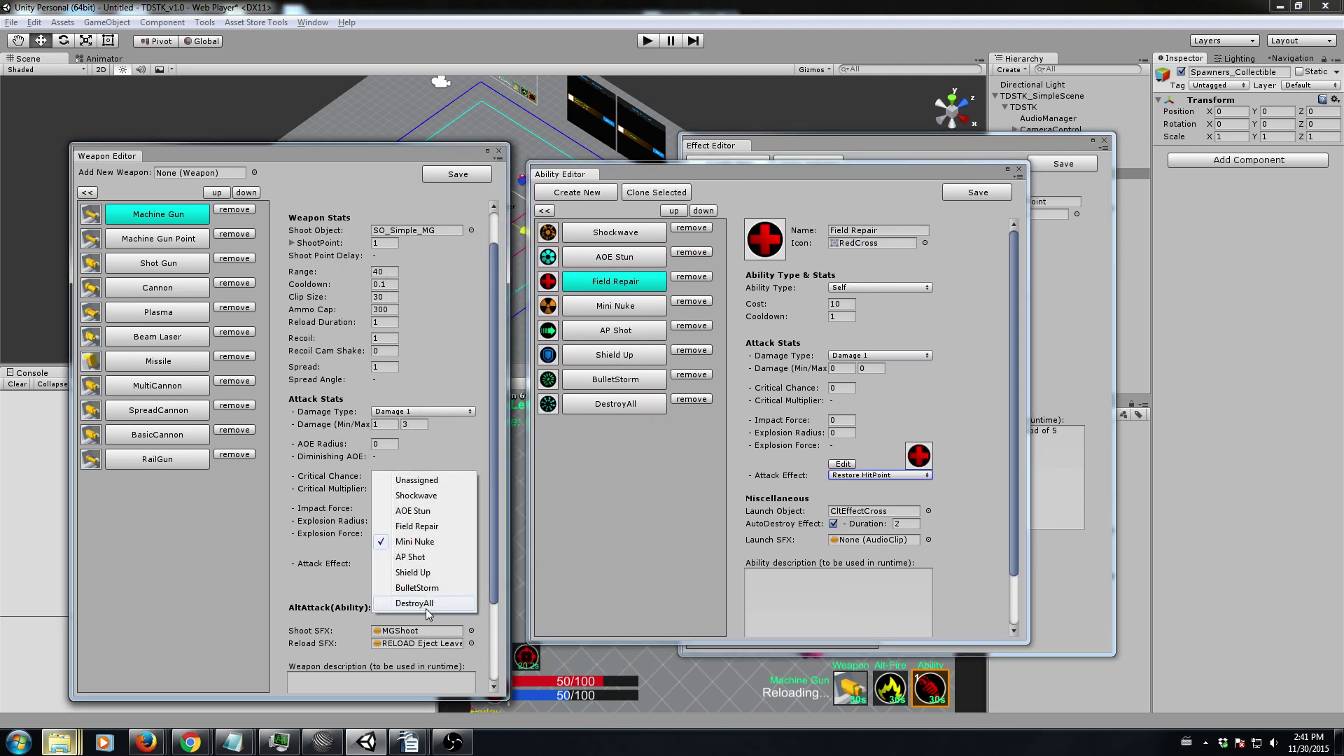
left_click(427, 552)
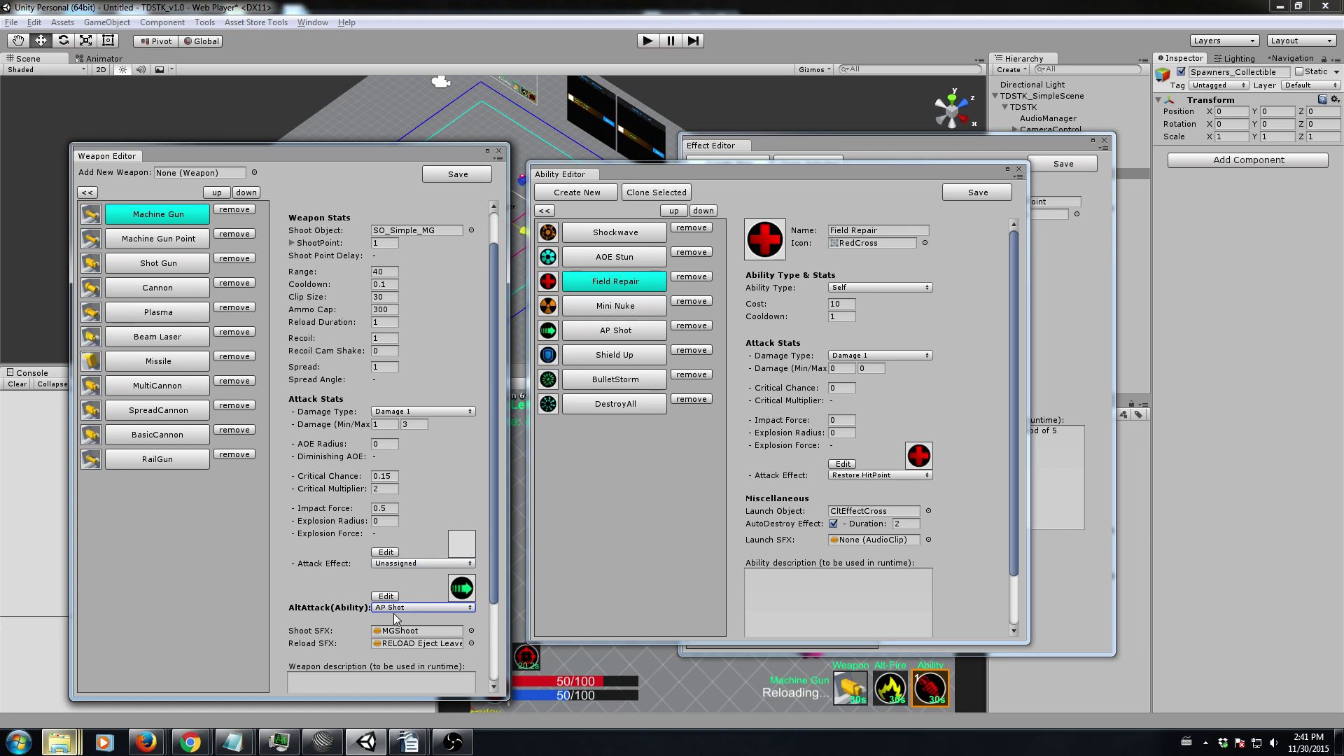
left_click(393, 609)
left_click(420, 546)
Check Field Repair's attack effect list unchanged and rearrange the Ability, Effect and Weapon Editor windows
left_click(896, 475)
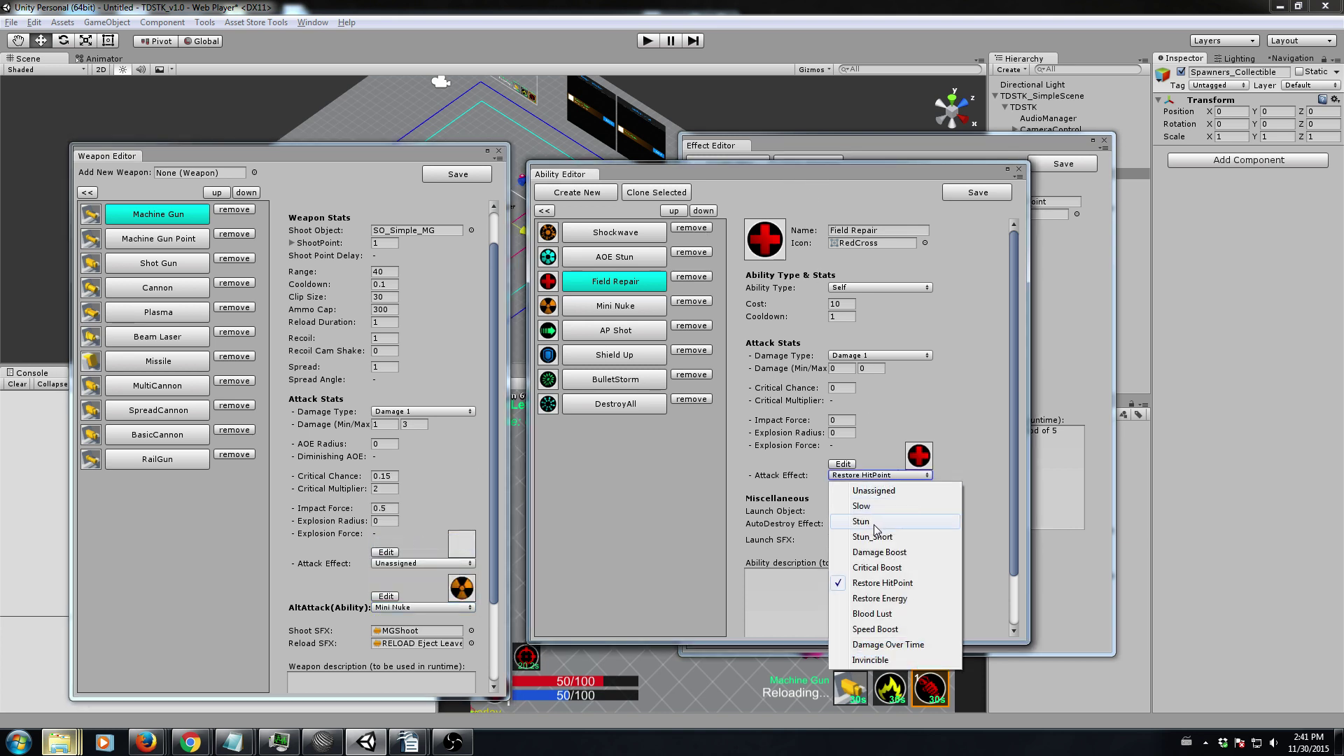
left_click(969, 303)
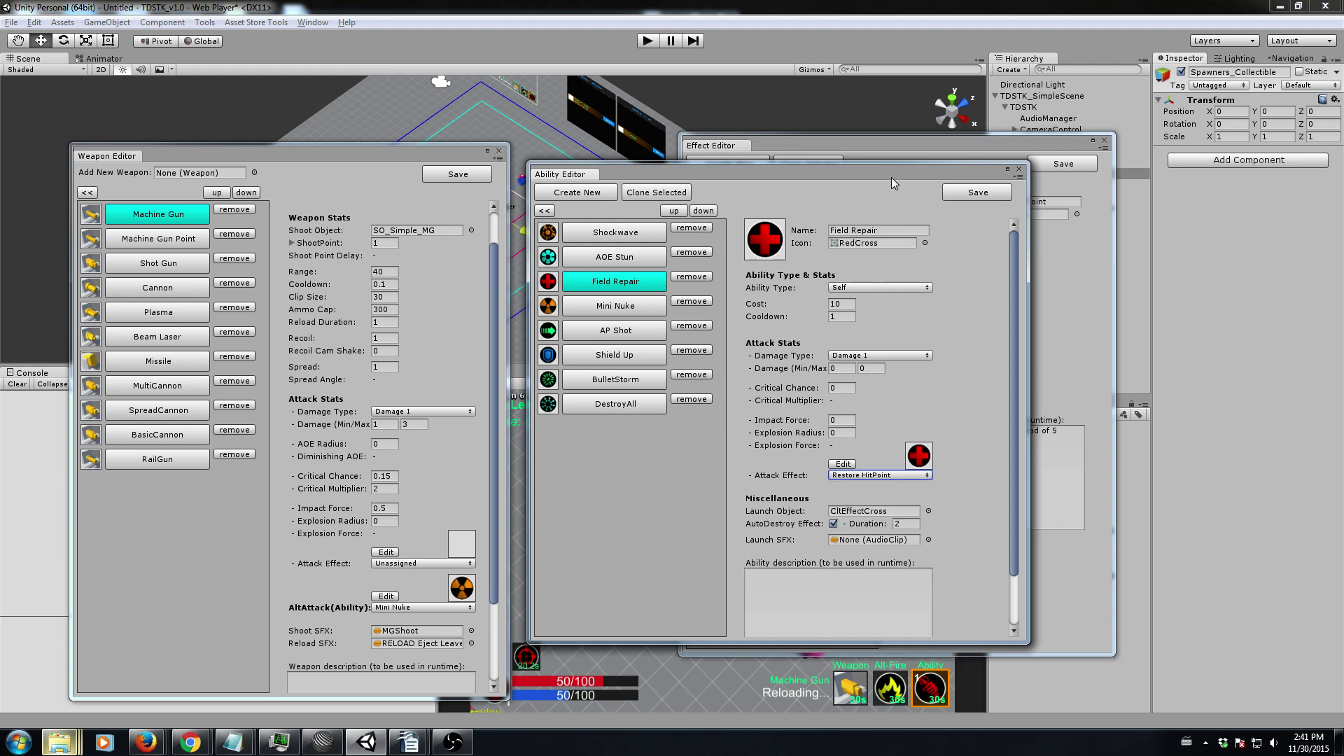
left_click_drag(892, 177, 703, 200)
left_click(902, 145)
left_click_drag(902, 146, 967, 143)
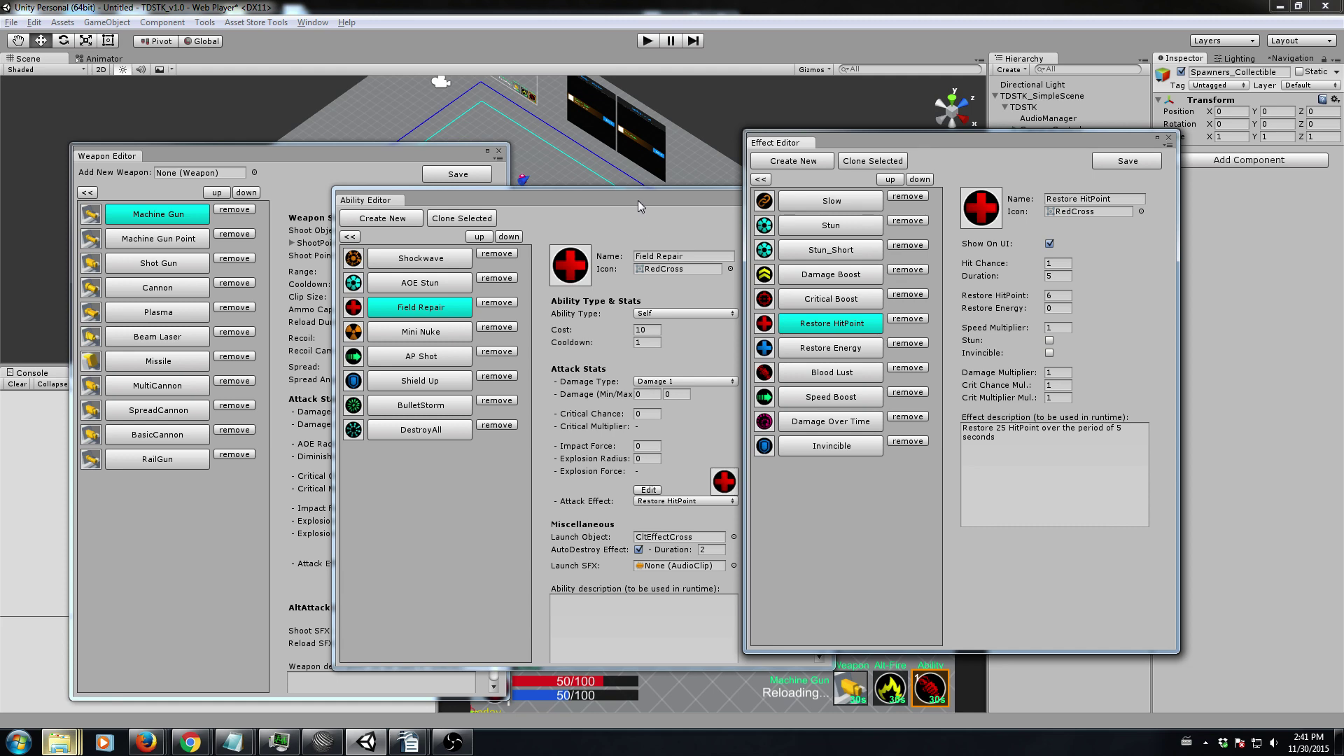
left_click_drag(637, 200, 688, 202)
left_click_drag(367, 161, 504, 149)
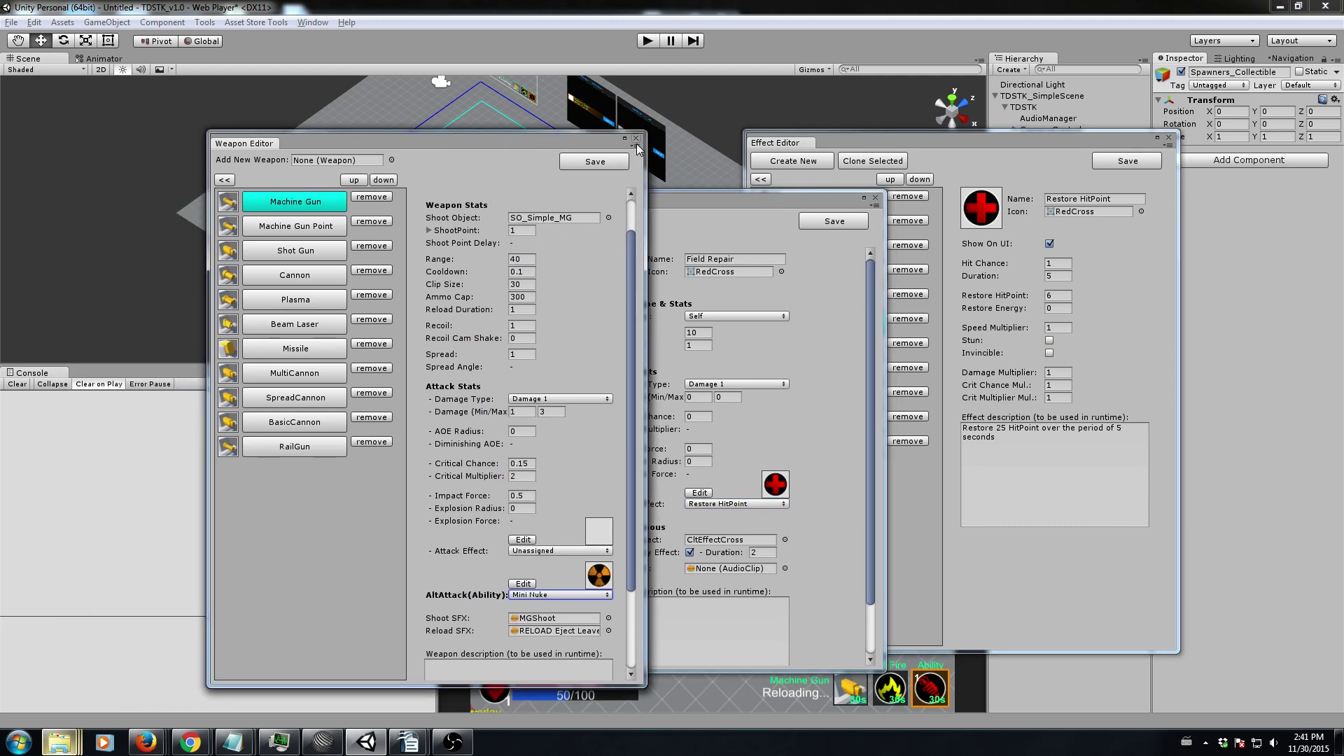
left_click(205, 22)
mouse_move(230, 38)
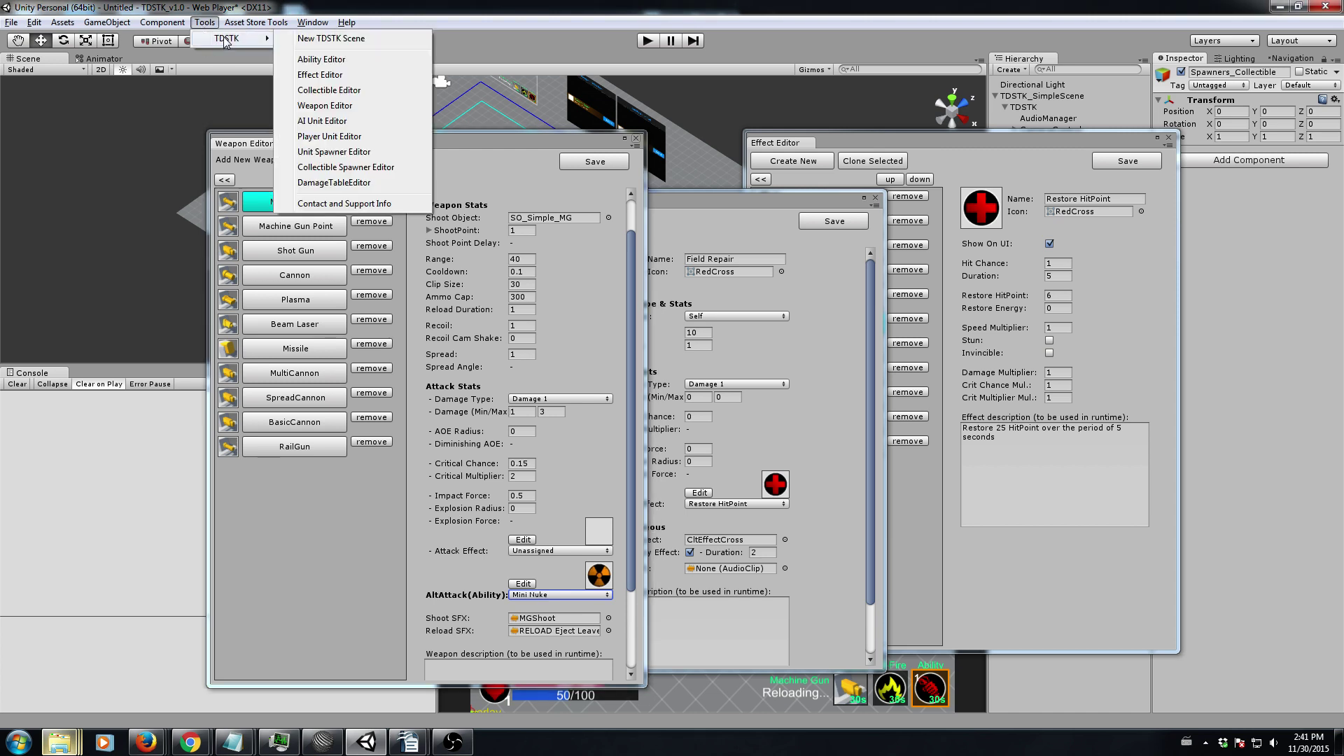
Open the Player Unit Editor and show the PlayerUnit_EnableAll unit
left_click(322, 137)
left_click_drag(635, 138, 438, 133)
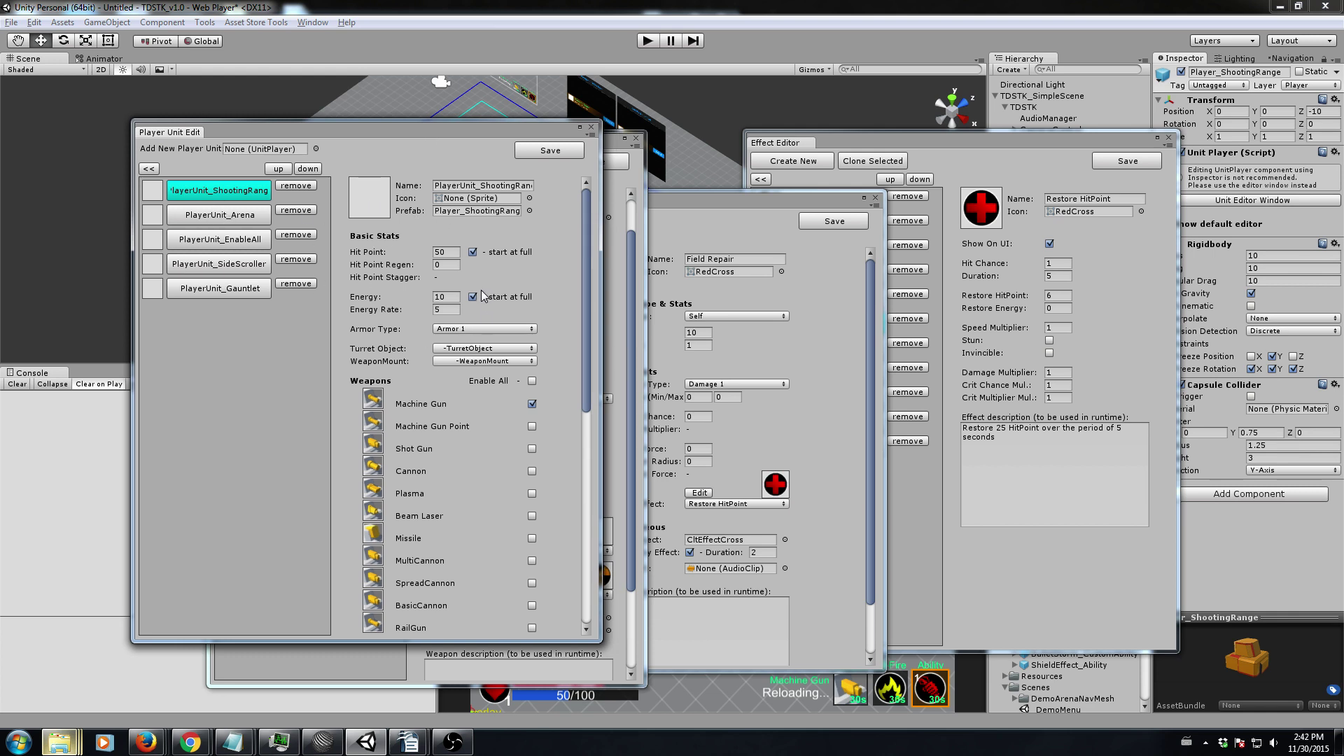
left_click(233, 242)
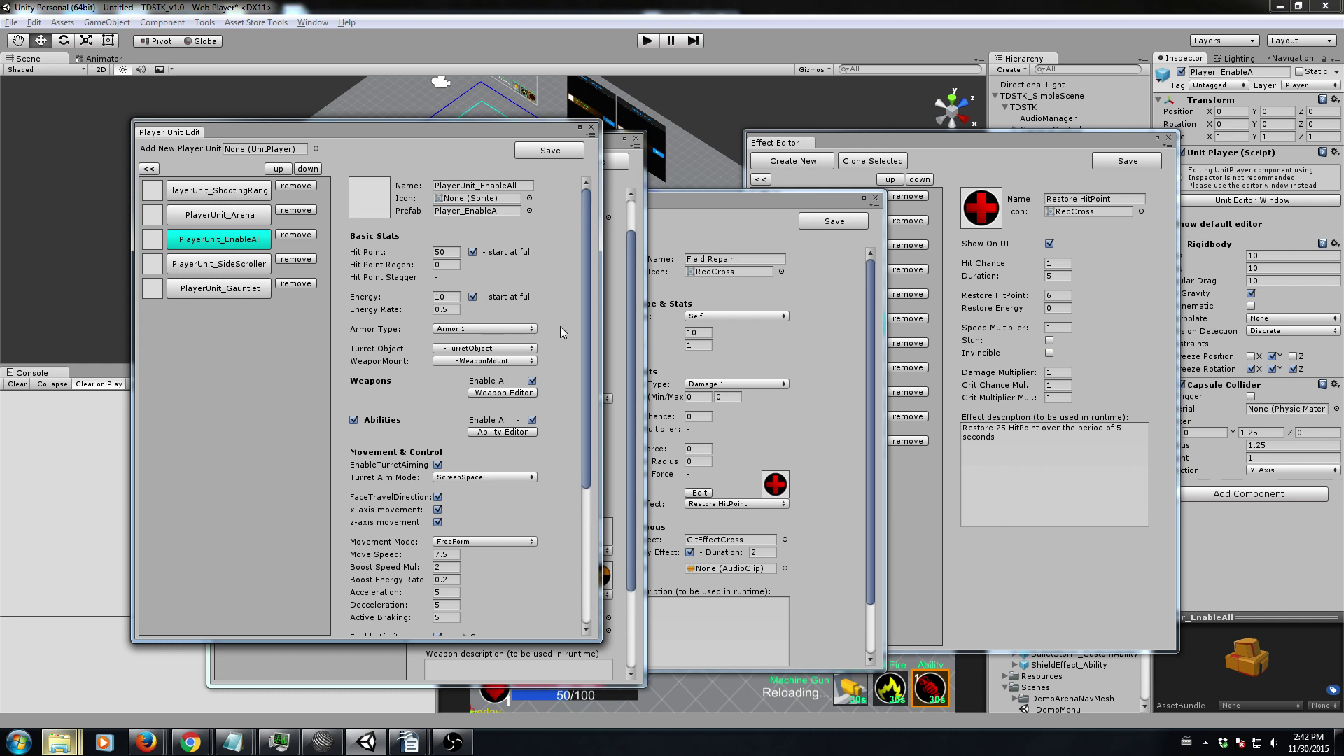
Toggle Enable All off and back on for both weapons and abilities
left_click(532, 382)
scroll(556, 372, "down", 3)
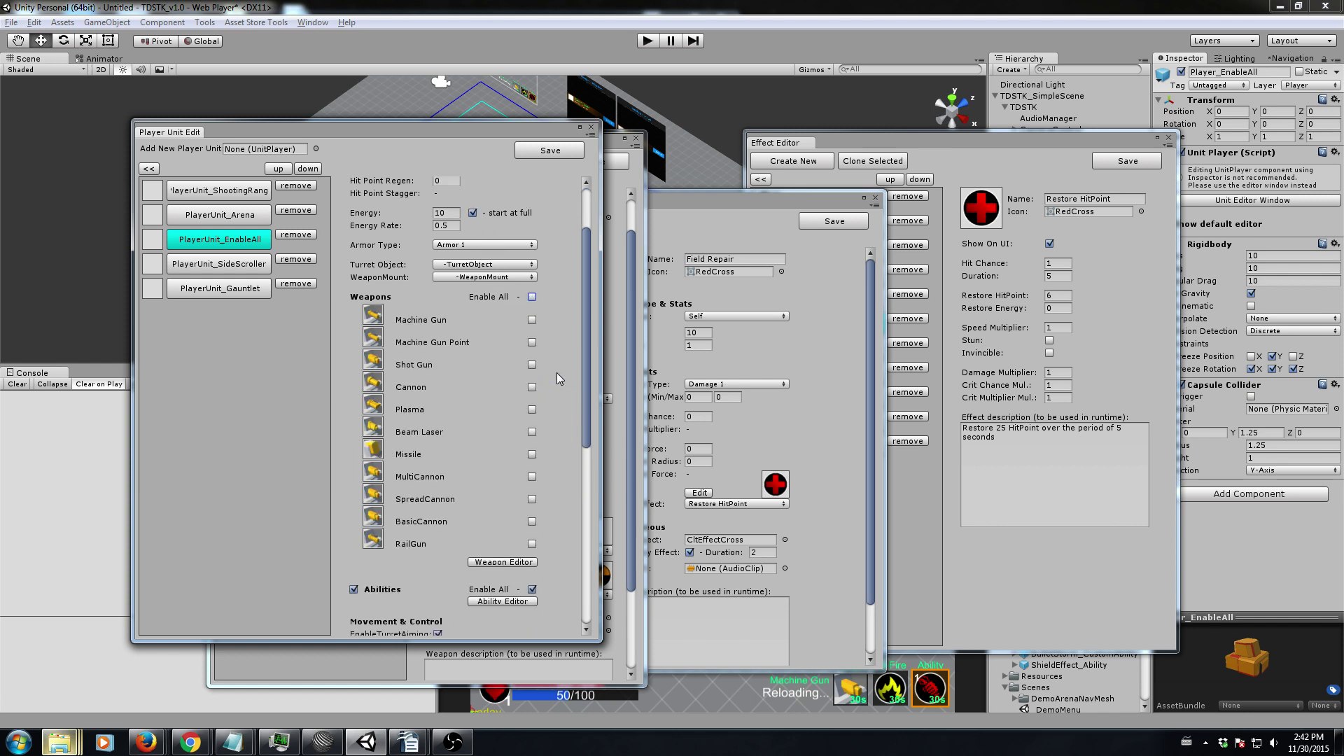
left_click(531, 297)
left_click(532, 336)
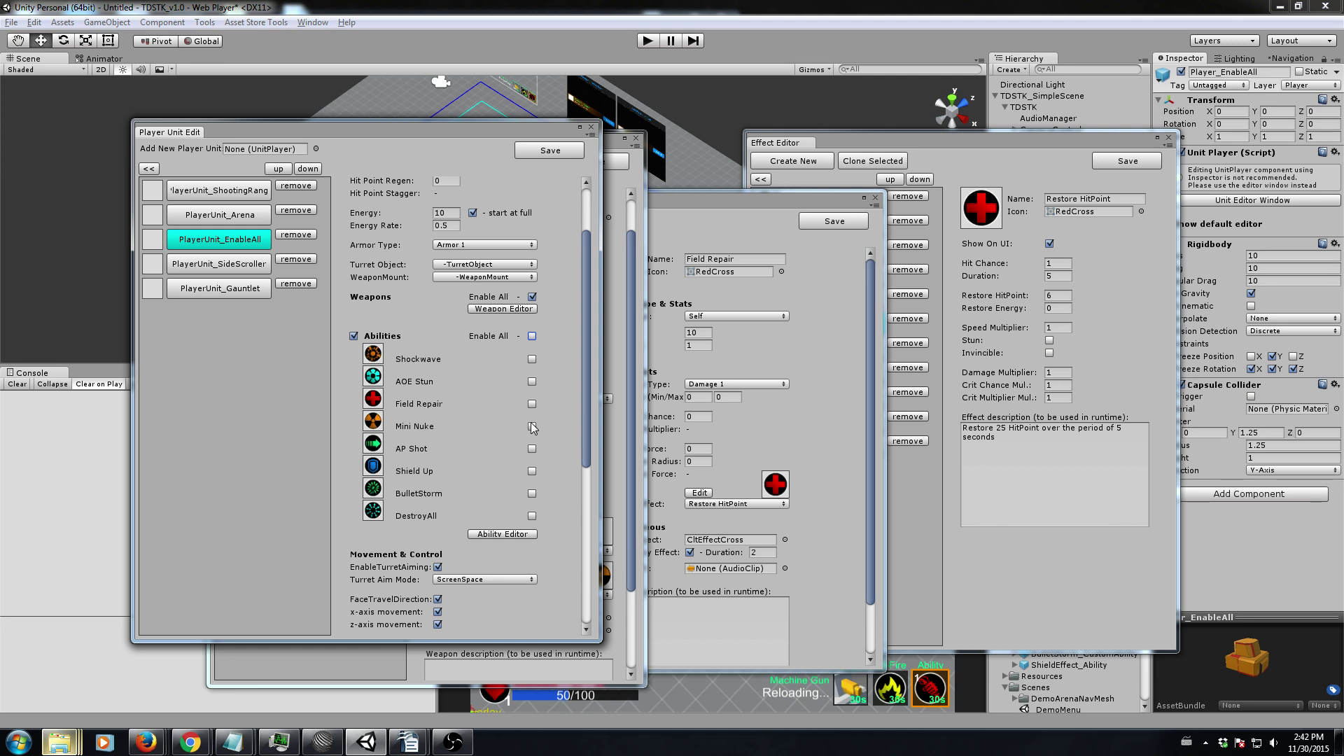
left_click(532, 336)
scroll(542, 364, "down", 3)
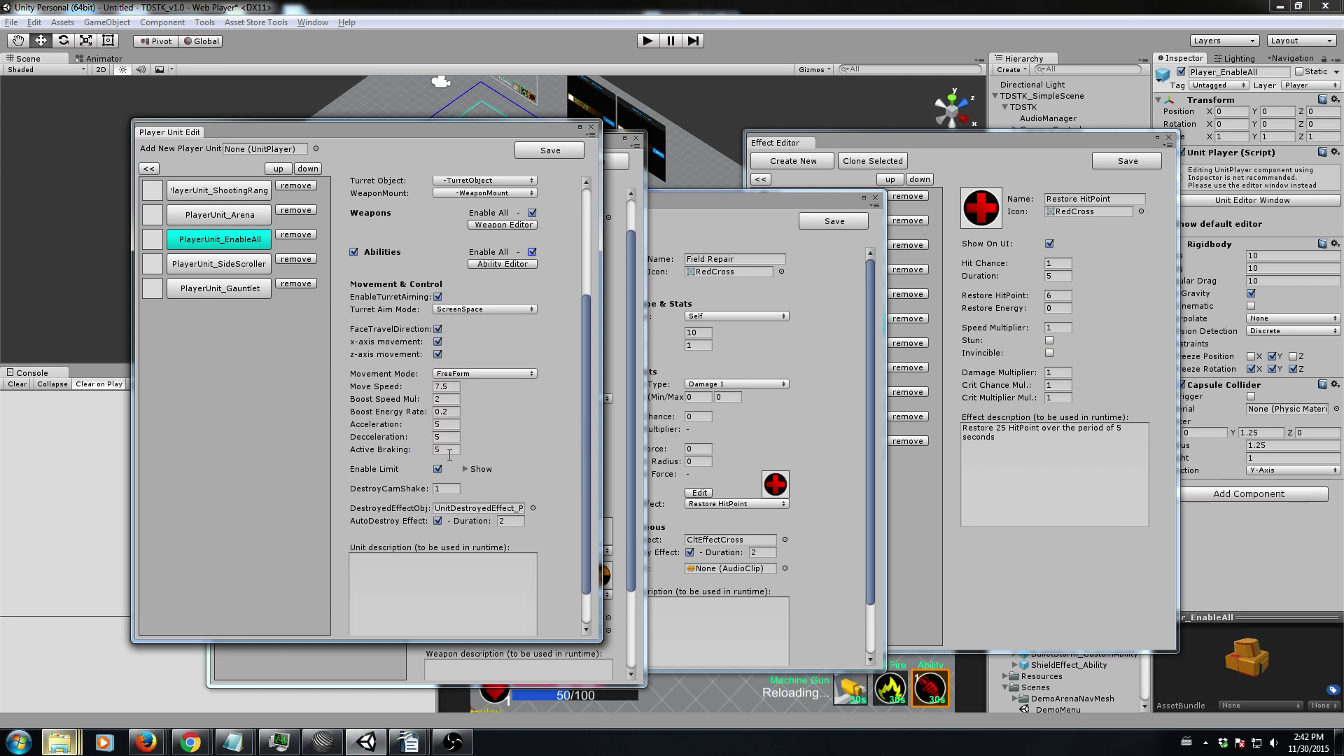
scroll(559, 448, "up", 5)
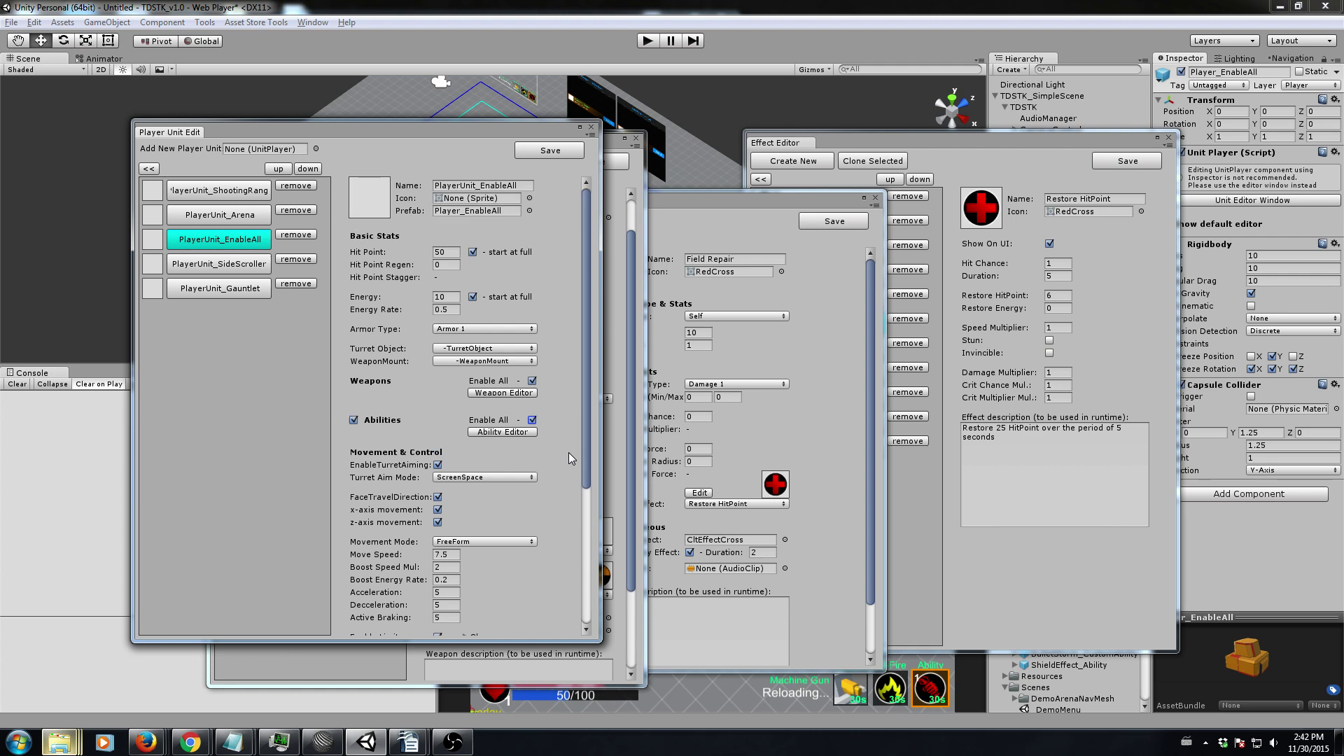
left_click(203, 23)
Open the AI Unit Editor and scroll through the Tank1 unit's settings
mouse_move(220, 39)
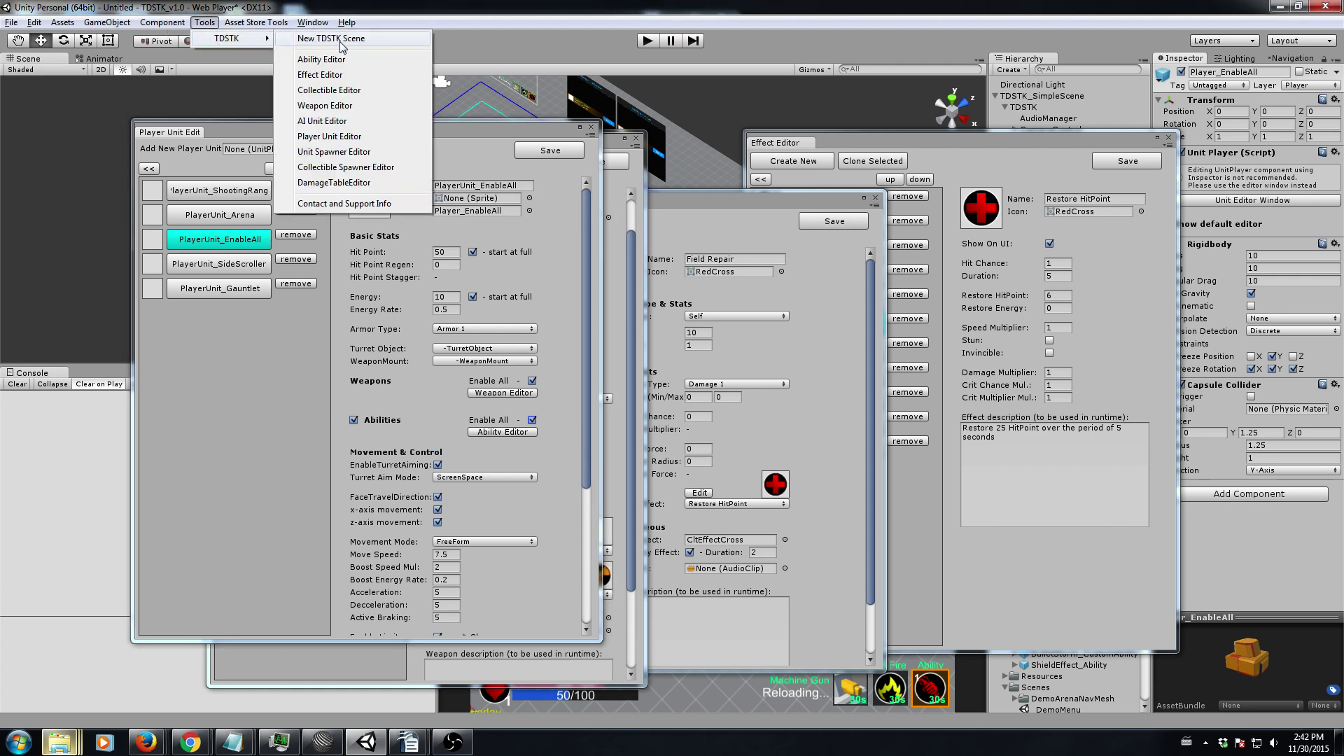
left_click(330, 121)
left_click_drag(713, 127, 644, 125)
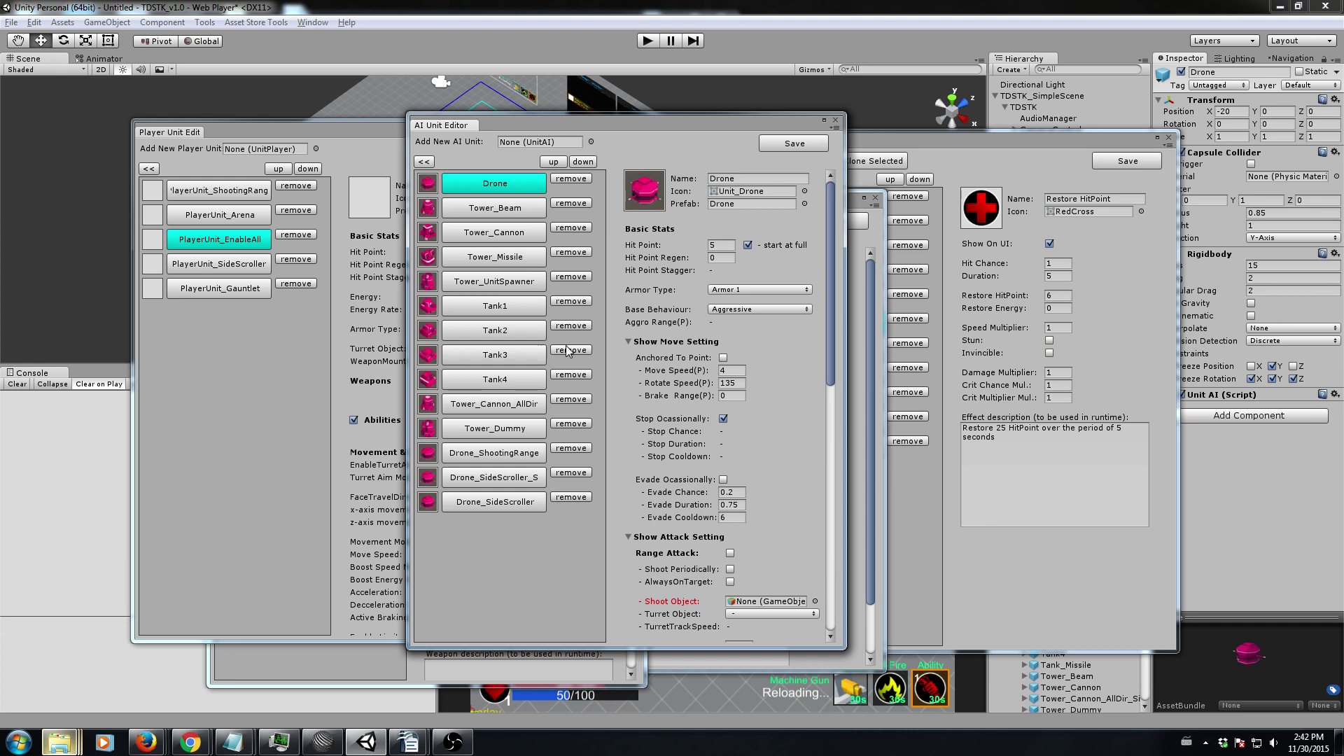
left_click(496, 305)
scroll(711, 435, "down", 3)
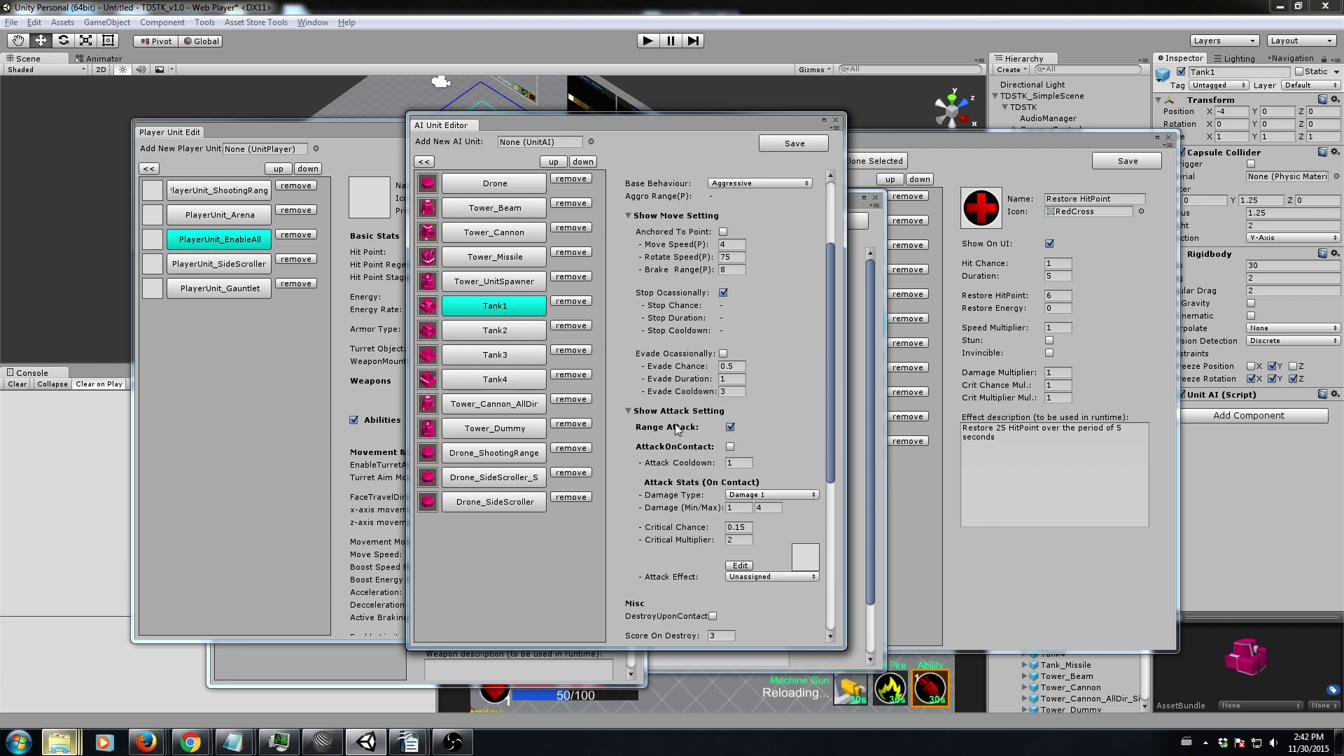
scroll(766, 409, "down", 4)
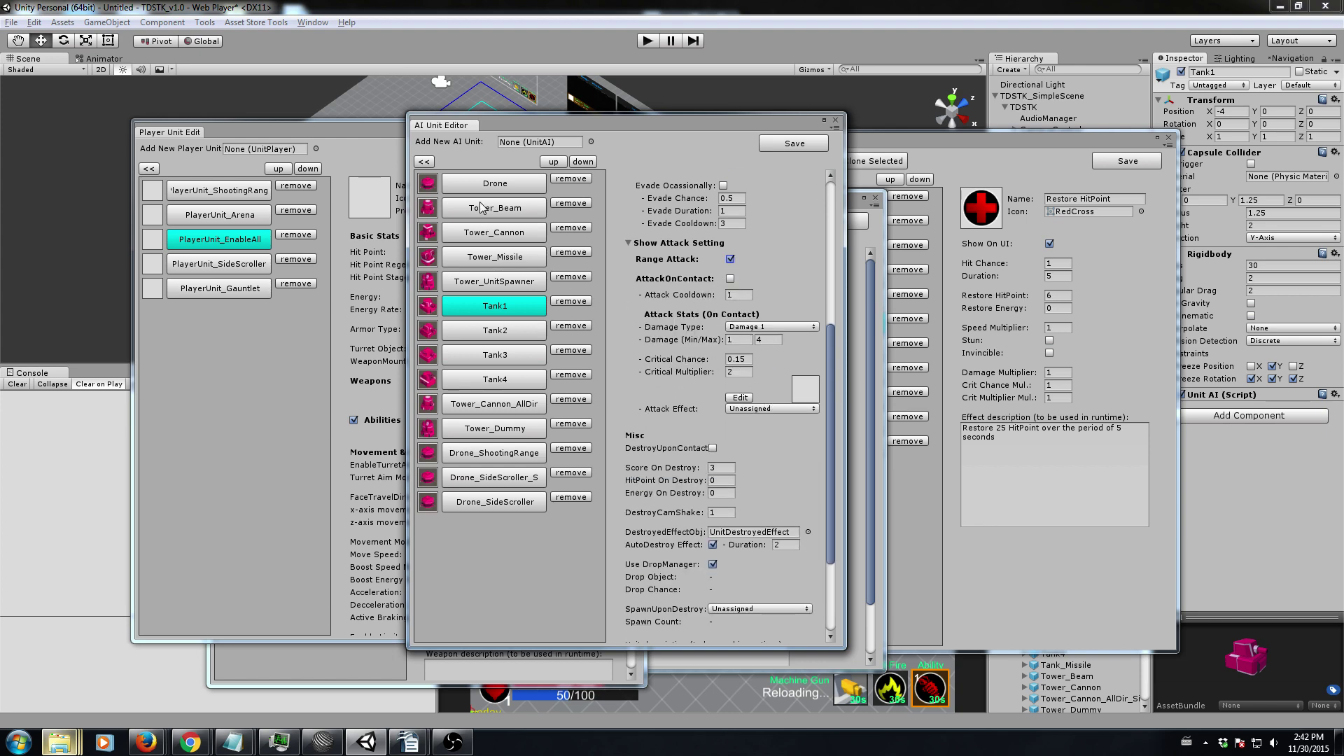
Show the Drone: 5 hit points, Armor 1, Aggressive behaviour, then move the window aside
left_click(494, 183)
scroll(687, 431, "up", 7)
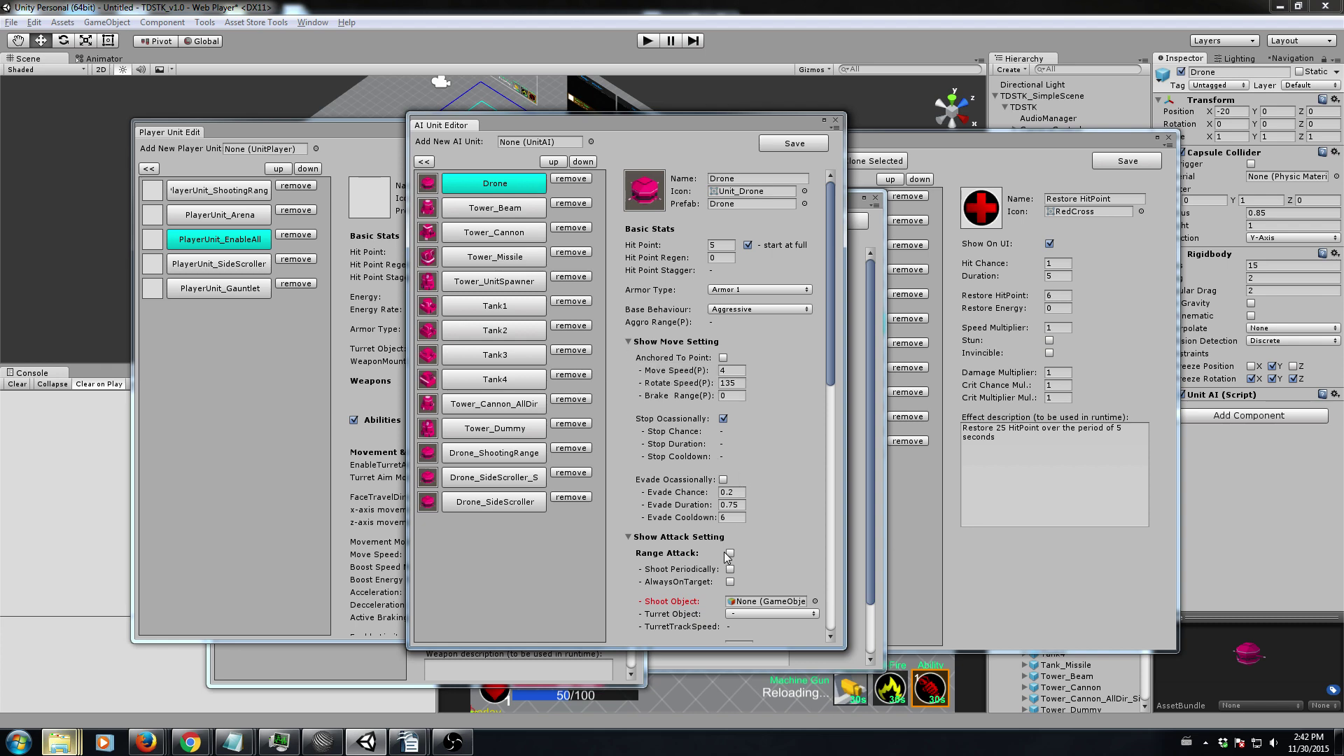
left_click_drag(805, 124, 610, 143)
Close the AI Unit, Player Unit, Weapon, Ability and Effect editor windows
left_click(586, 129)
left_click(589, 128)
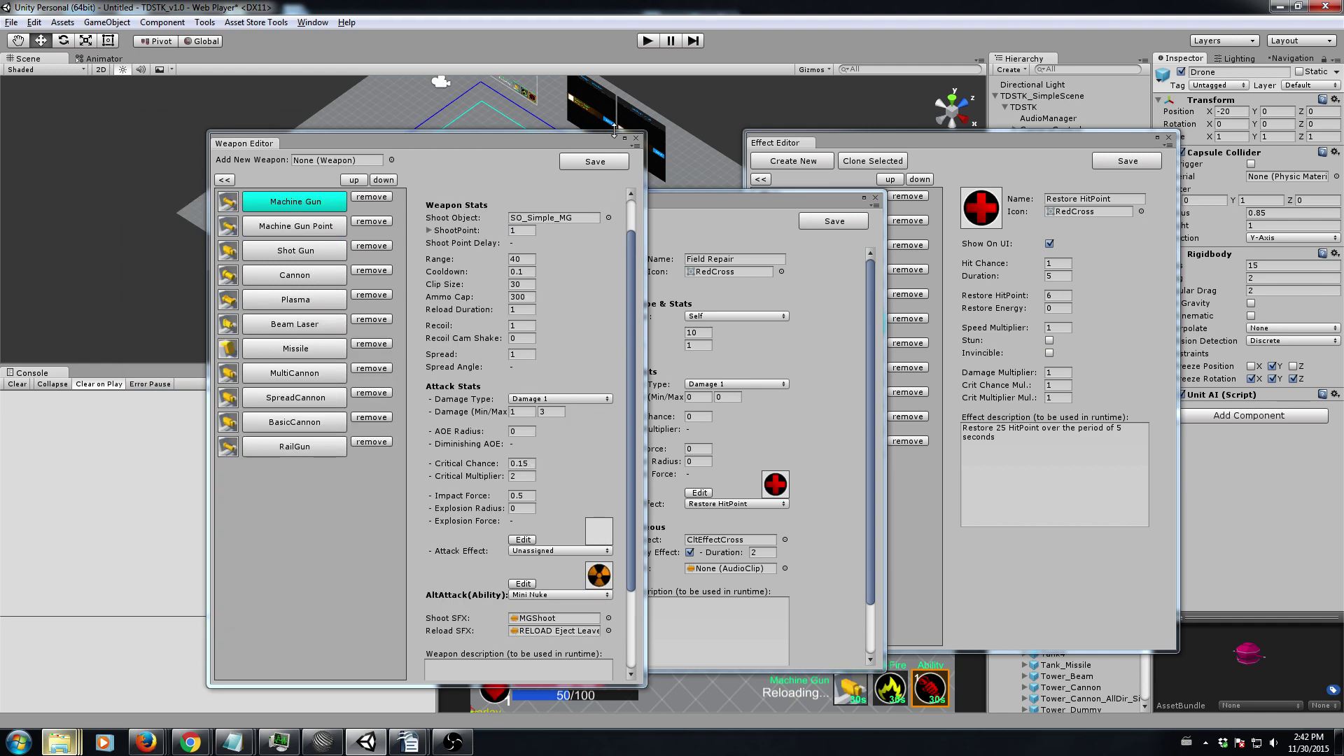
left_click(636, 138)
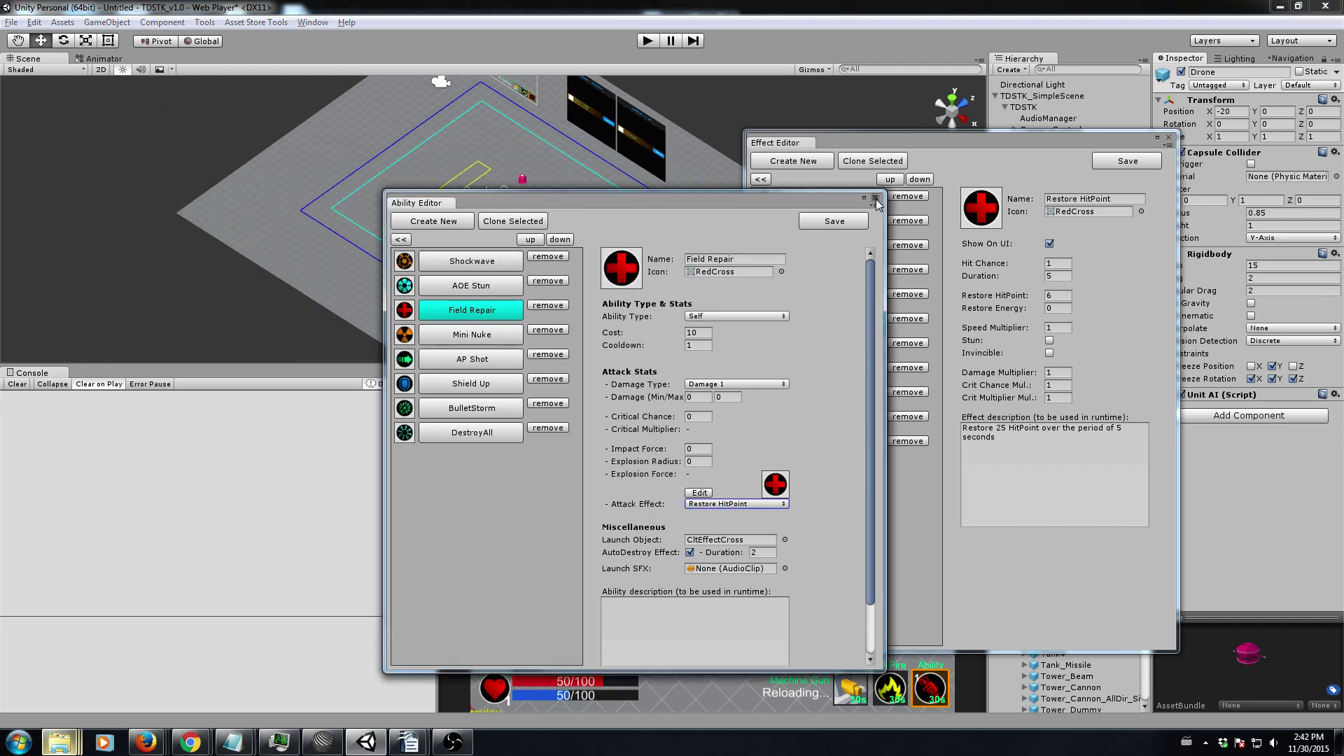
left_click(875, 198)
left_click(1168, 138)
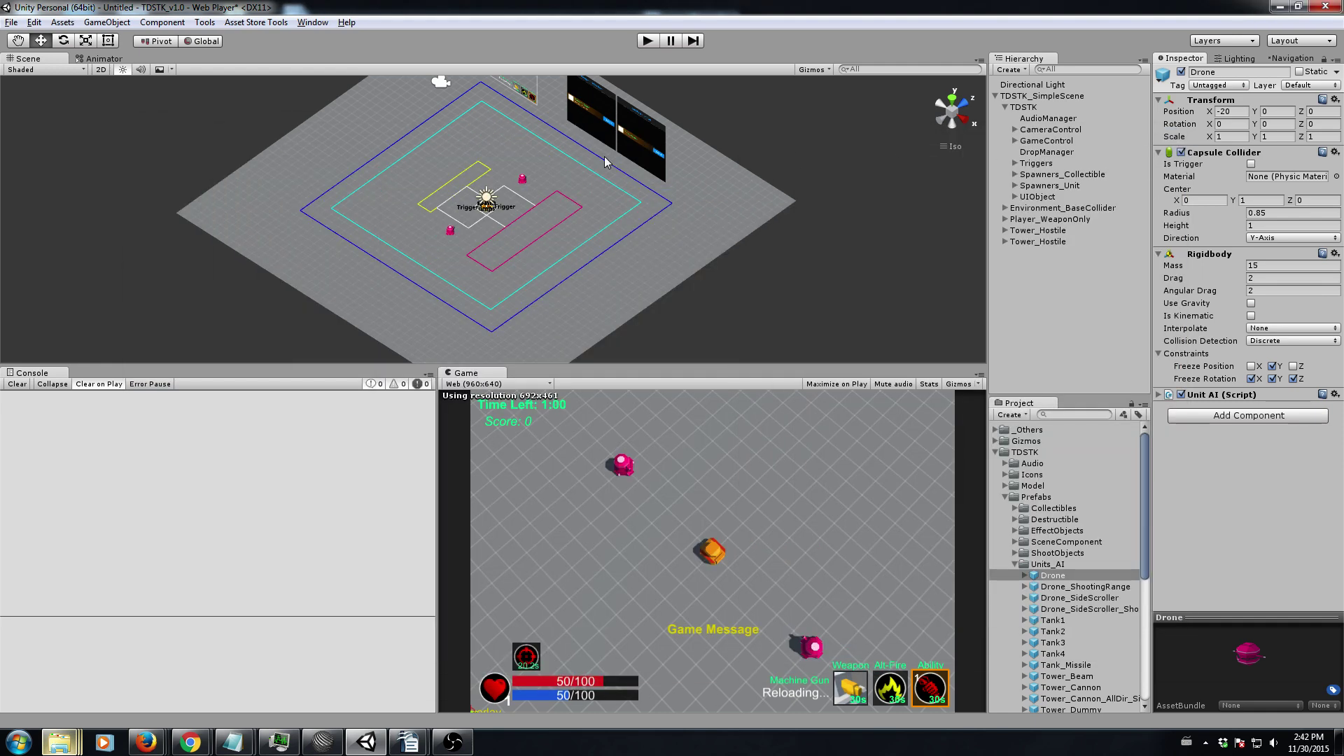
Select Spawners_Unit in the Hierarchy and expand it to reveal UnitSpawner
left_click(1048, 186)
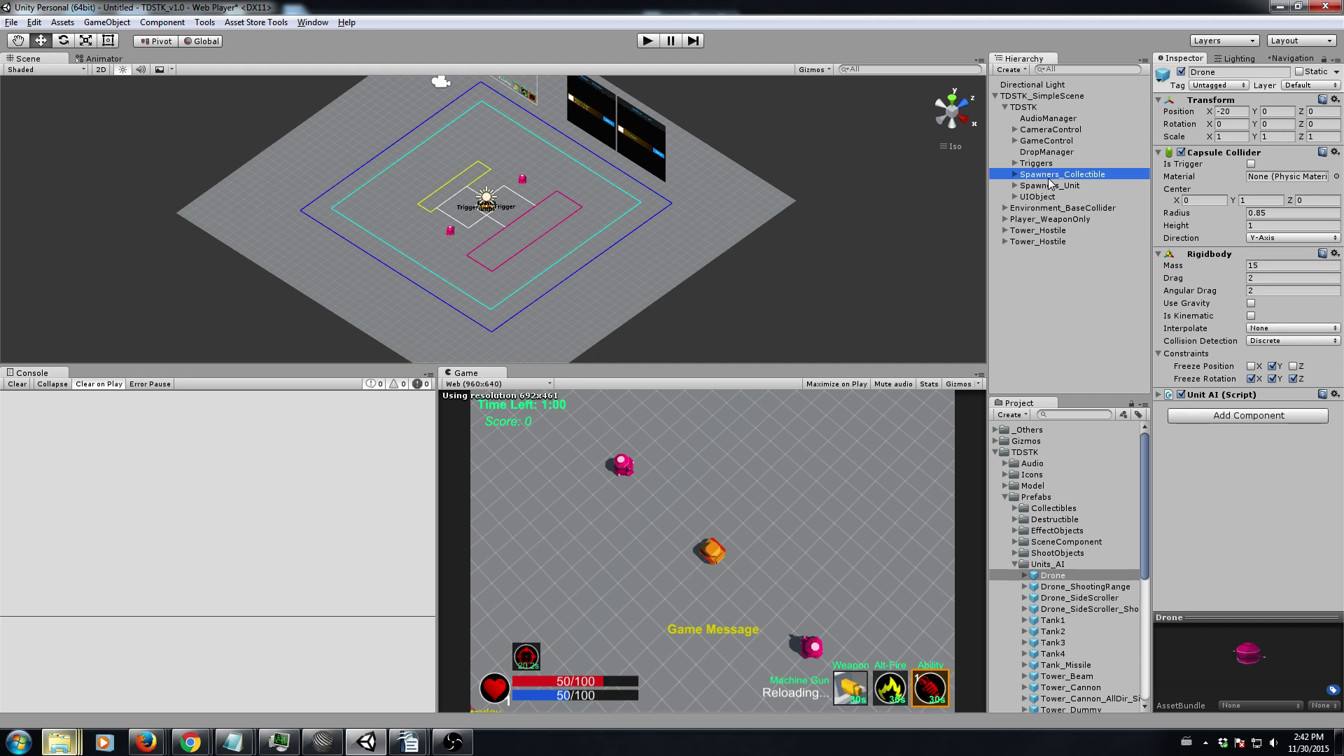
left_click(1013, 185)
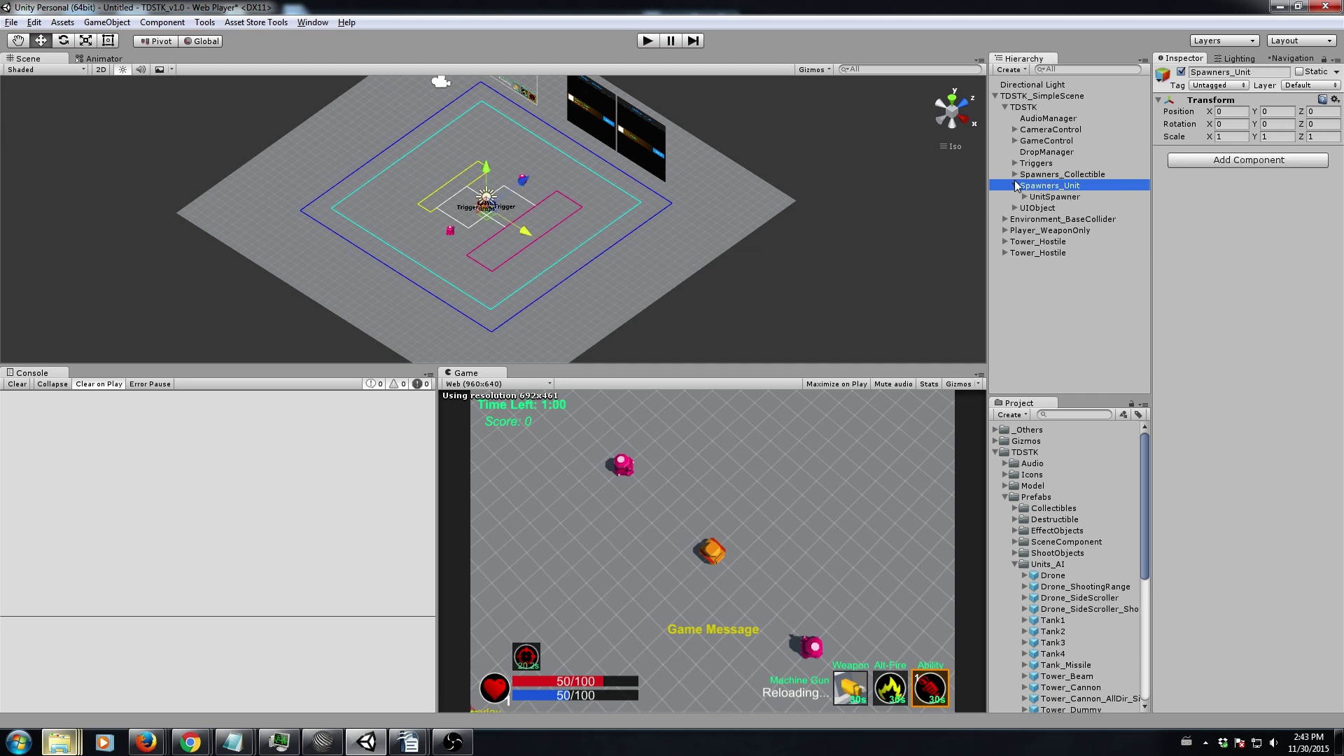
left_click(1014, 175)
Open the Unit Spawner Editor, load UnitSpawner into it, and move the window right
left_click(1053, 208)
left_click(1259, 263)
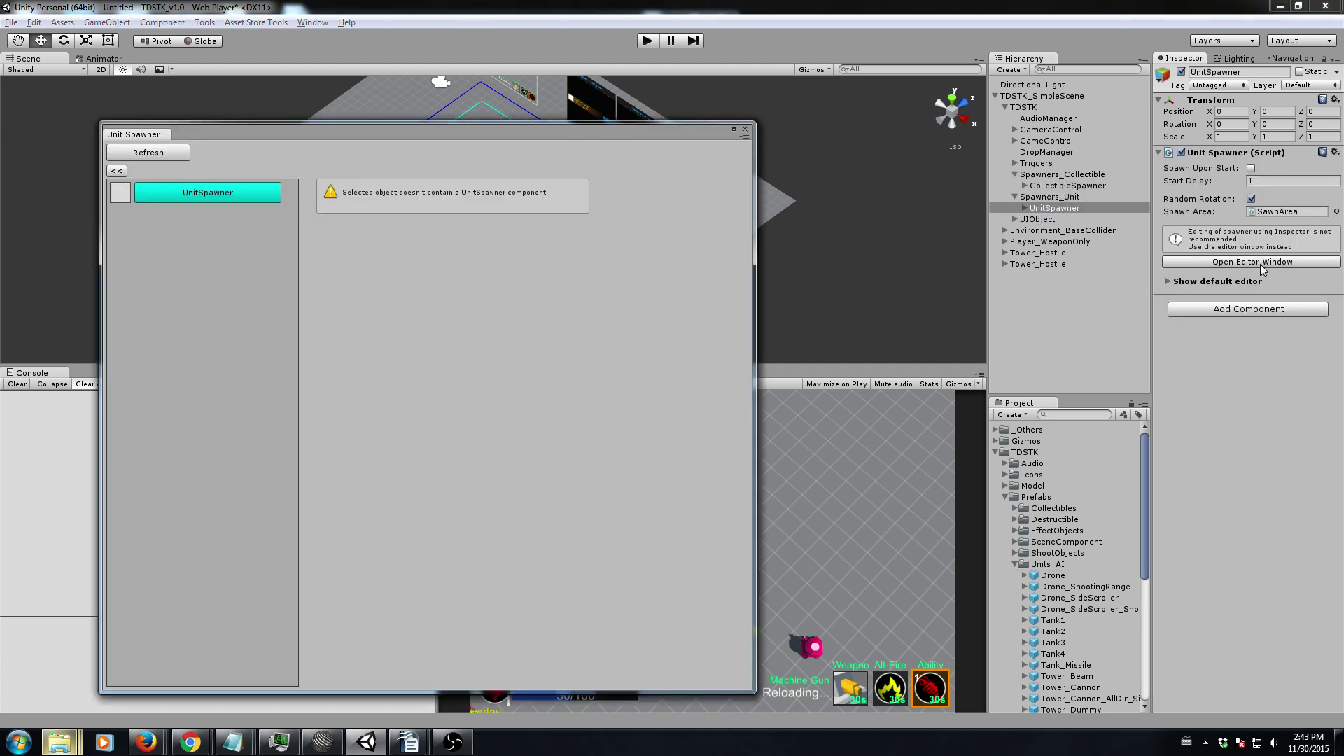
left_click(1037, 210)
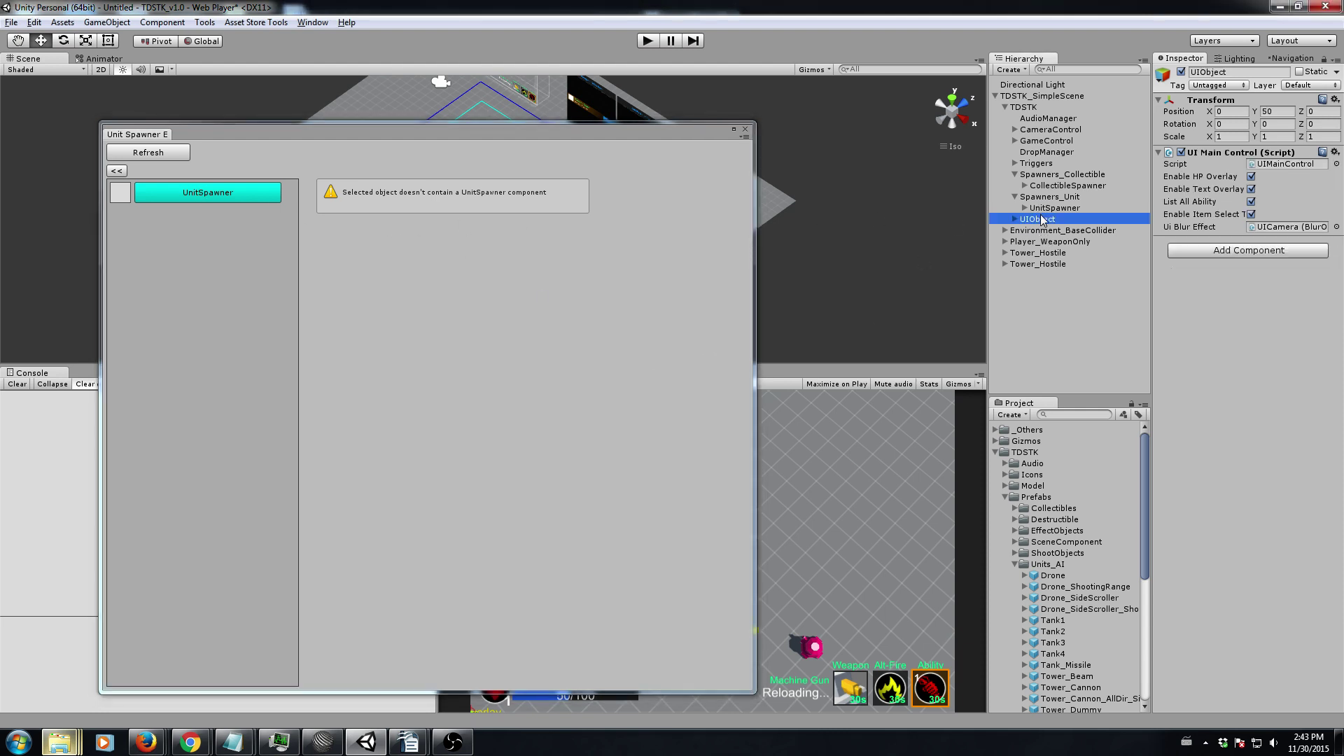
left_click(1053, 208)
left_click_drag(741, 233, 736, 267)
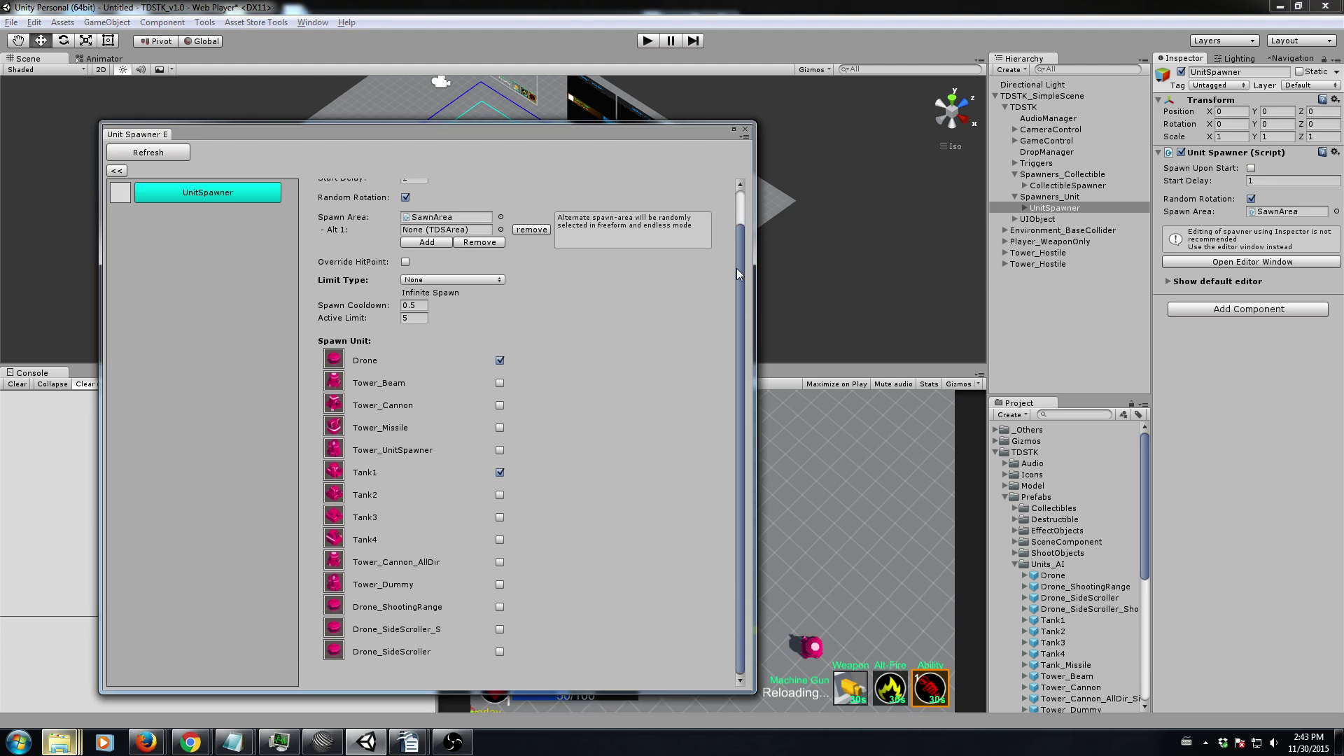
left_click_drag(490, 129, 561, 115)
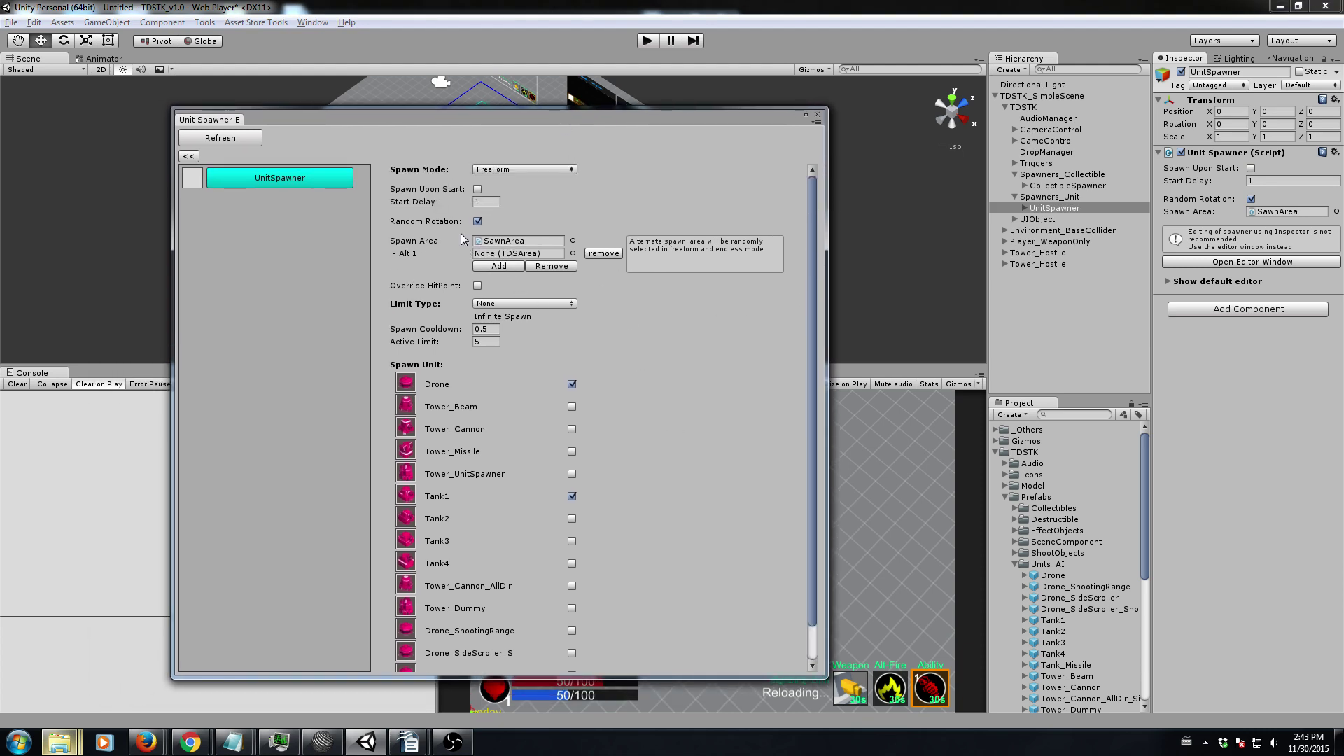
Switch Spawn Mode to WaveBased, then back to FreeForm
left_click(537, 170)
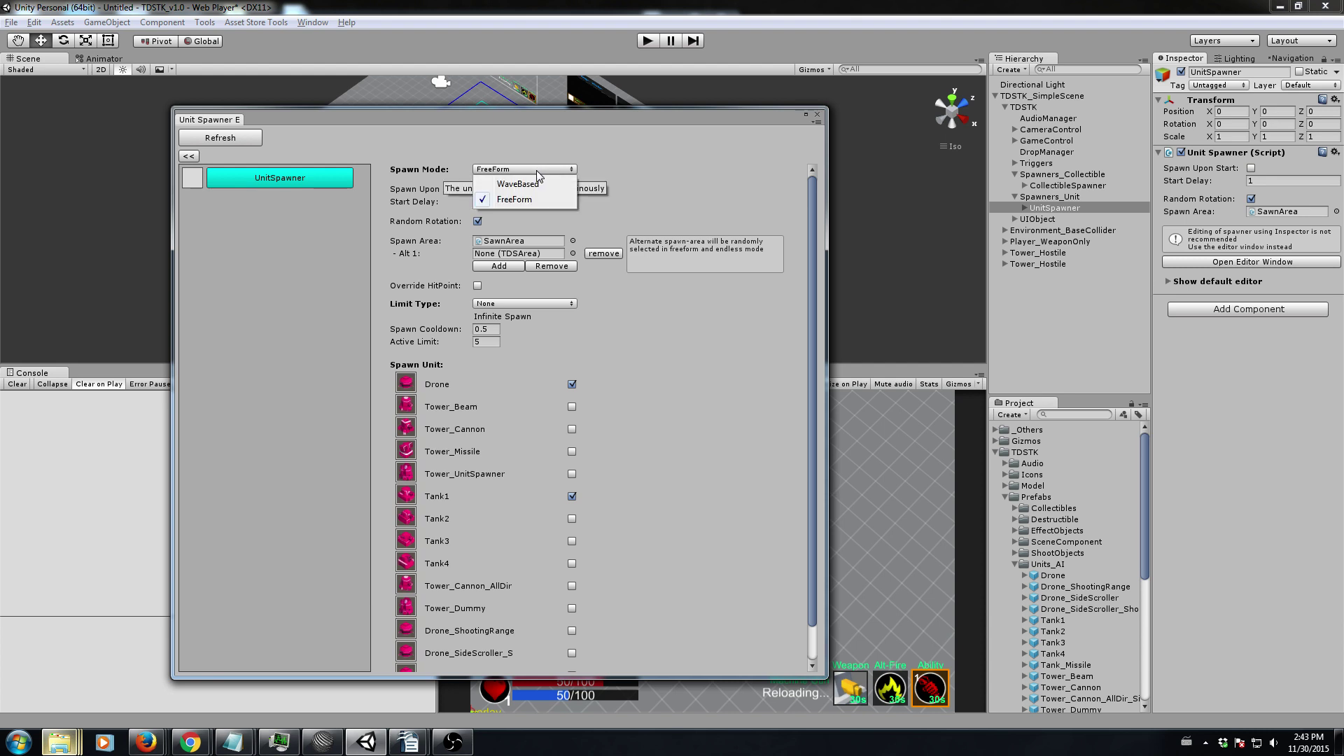
left_click(522, 185)
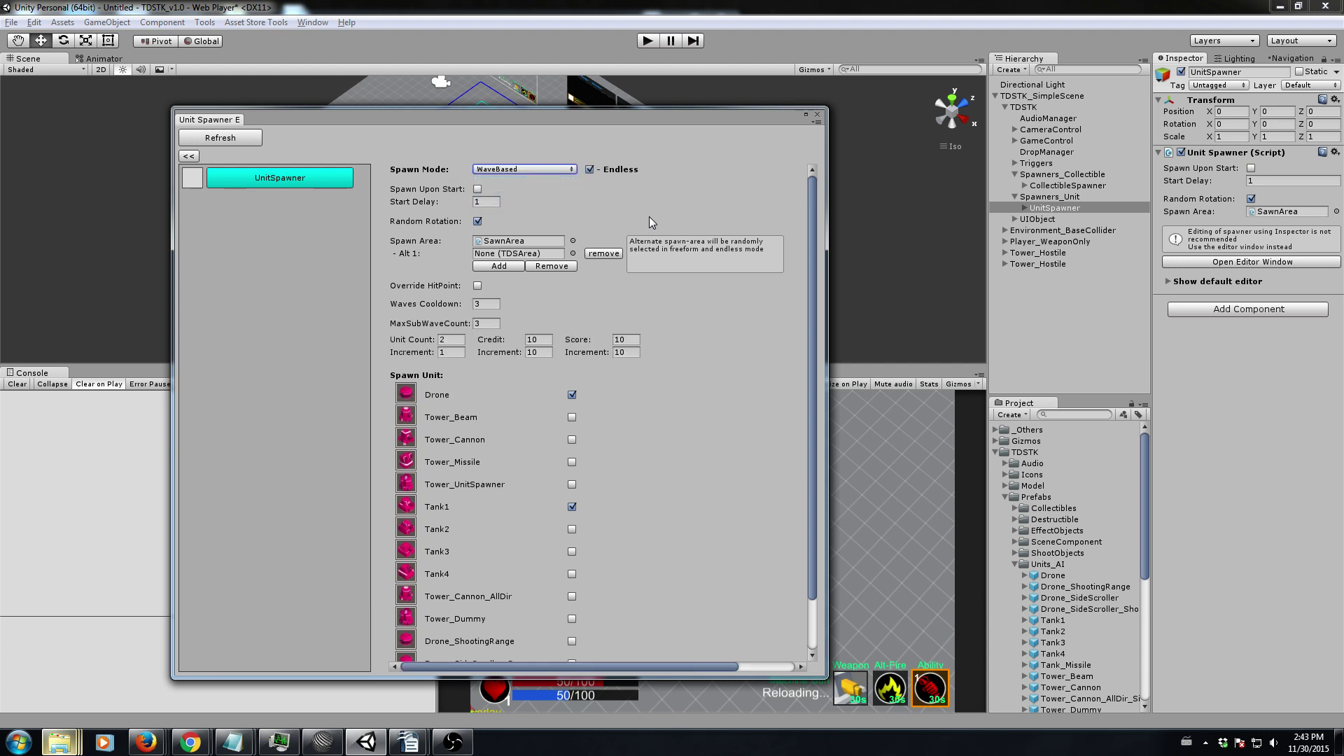
left_click(562, 172)
left_click(539, 186)
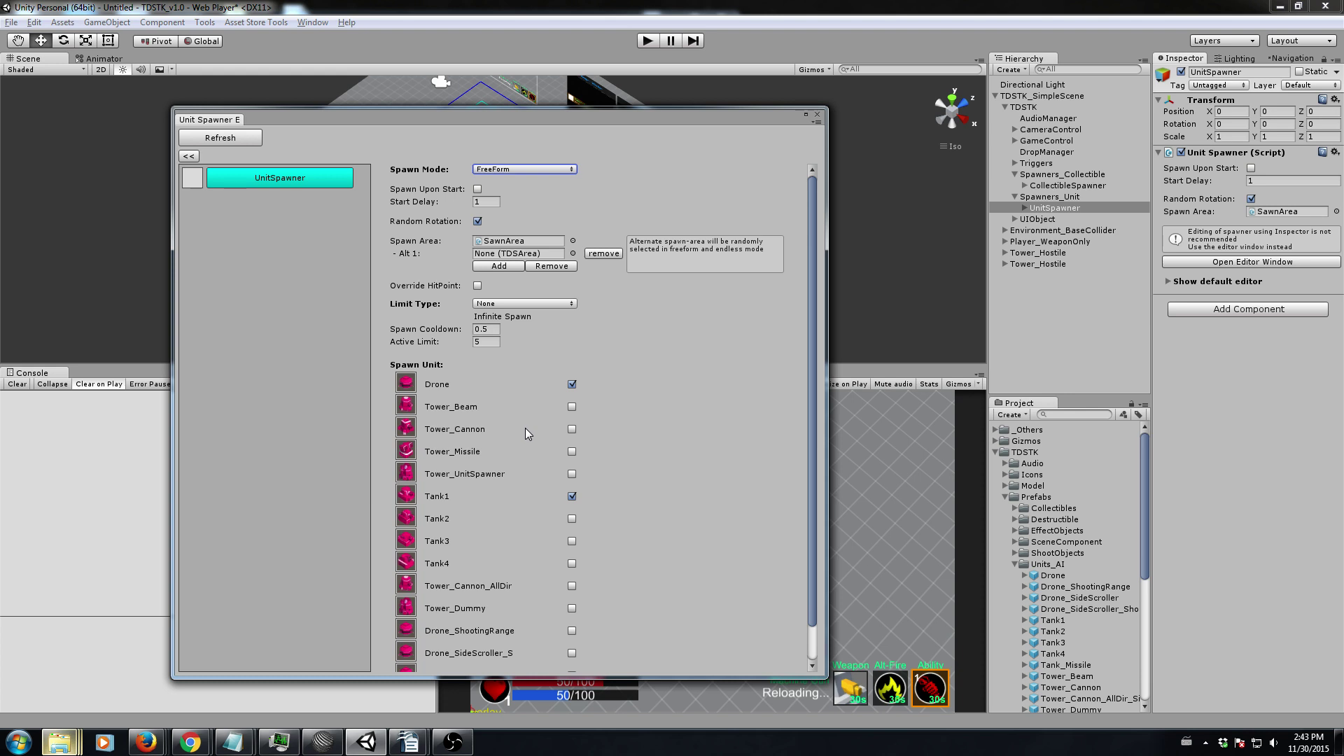
Tick Tank2 and Tank3 as spawn units and edit the spawn cooldown value
scroll(610, 466, "down", 1)
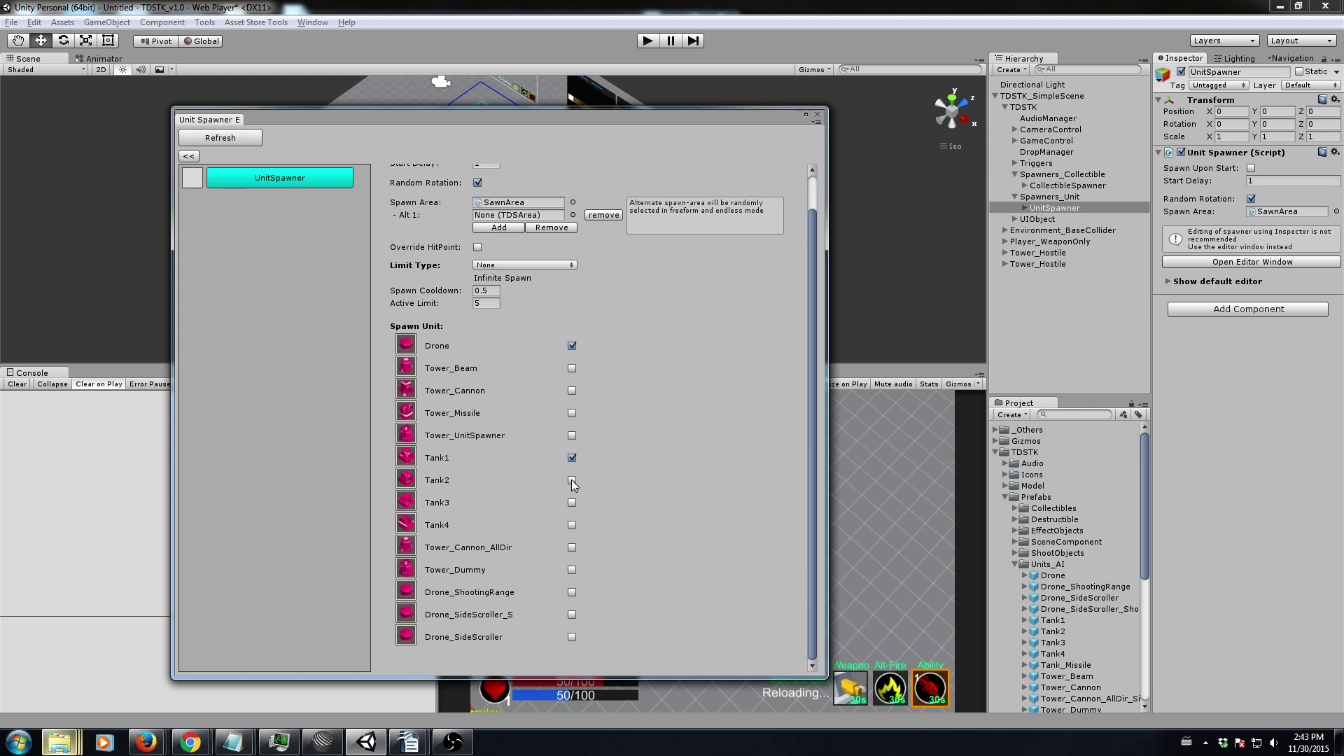
left_click(572, 502)
scroll(628, 479, "up", 1)
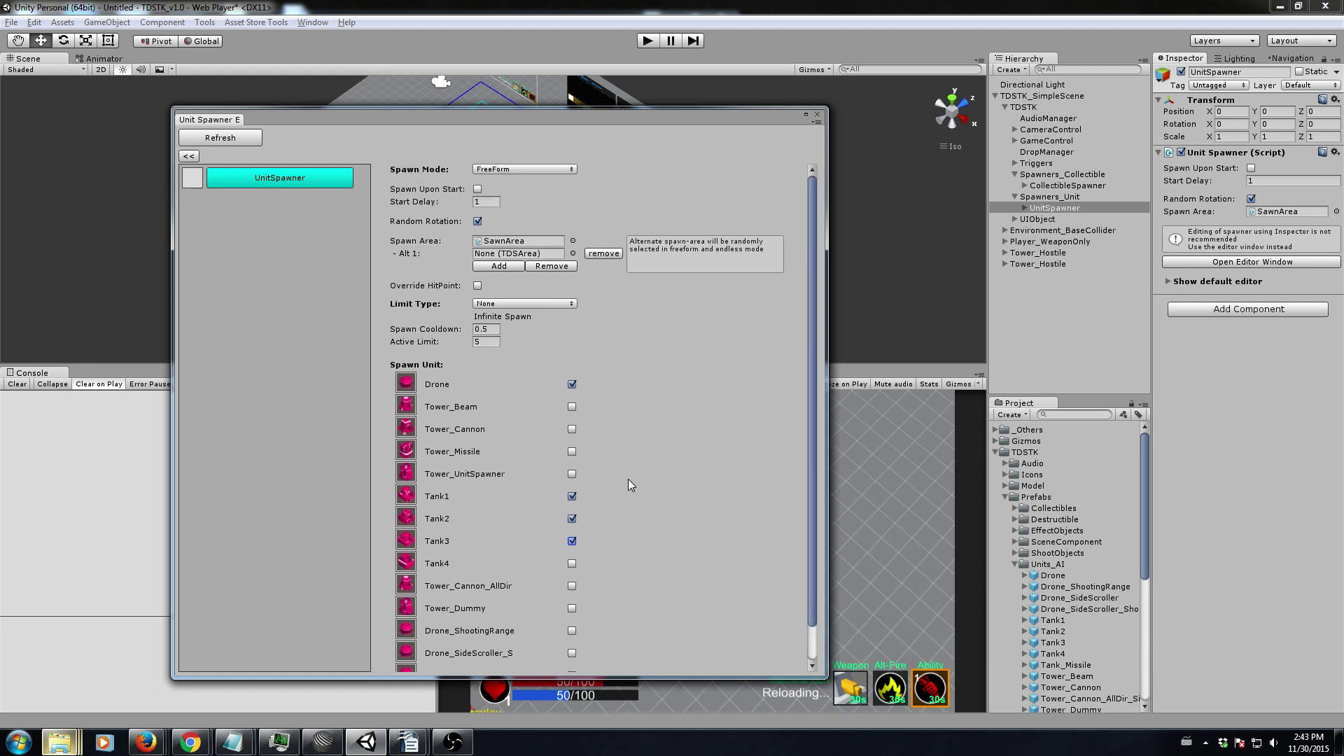
left_click(487, 328)
Edit the active limit, enable Override HitPoint, and switch Spawn Mode to WaveBased
left_click(486, 342)
left_click(477, 286)
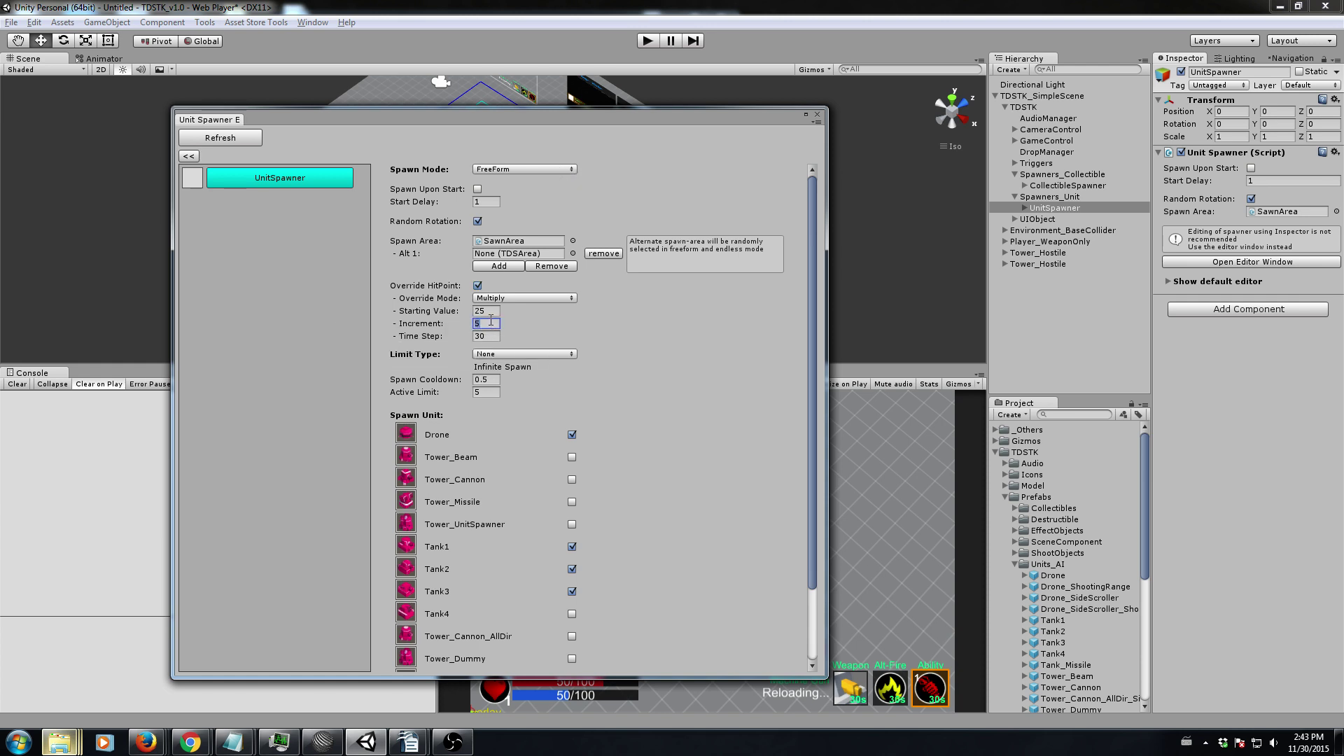
left_click(546, 171)
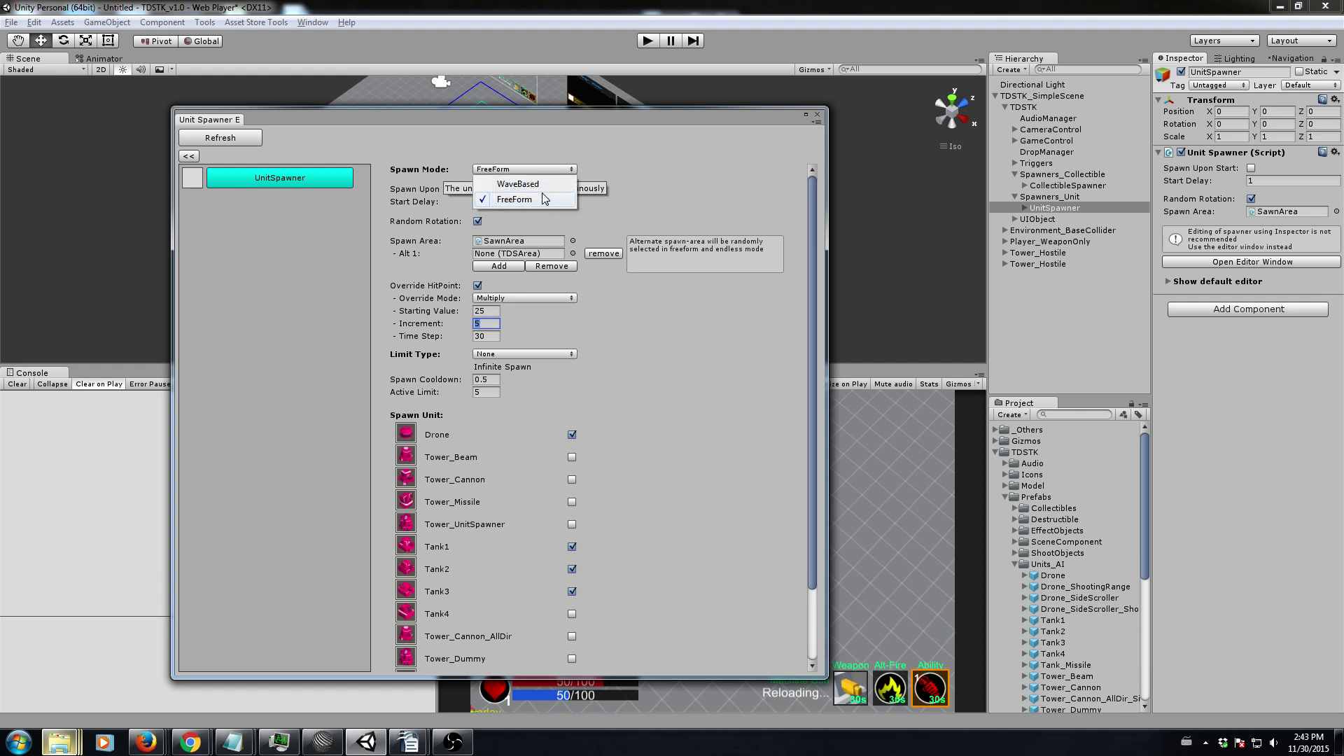
left_click(544, 185)
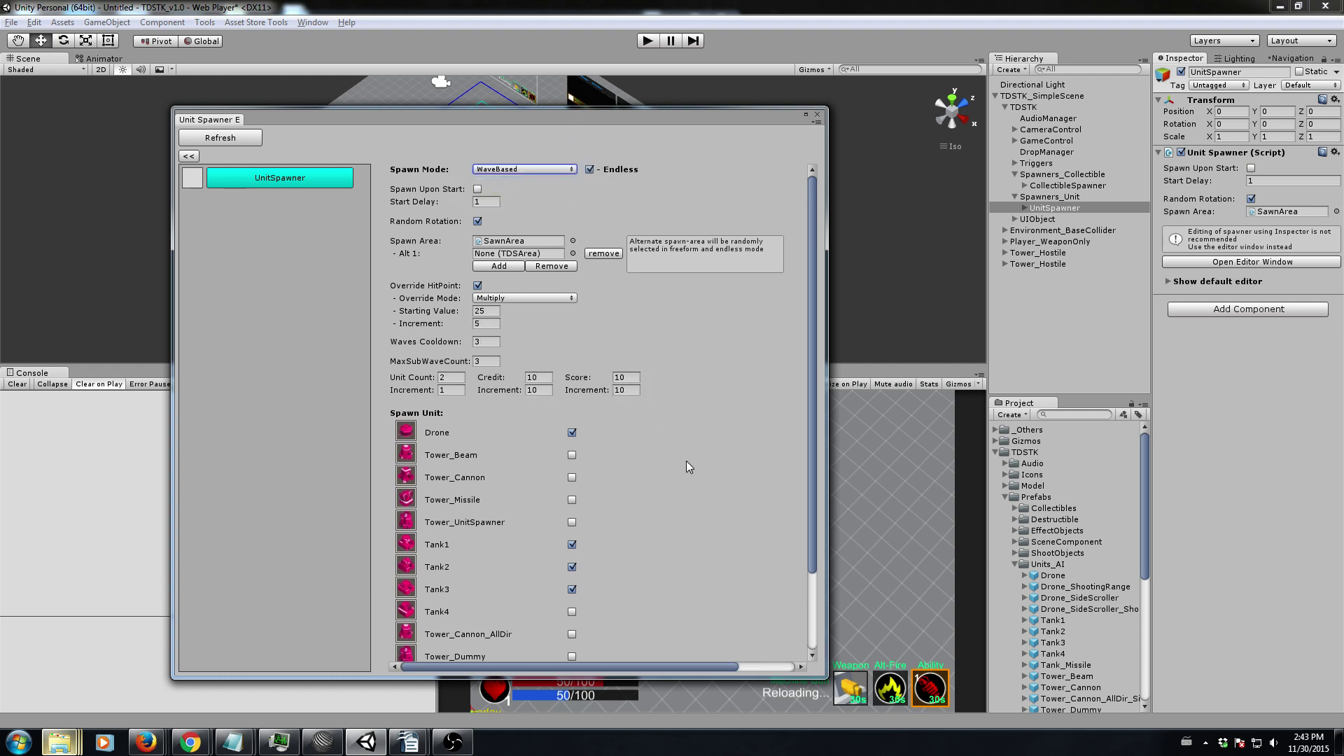
Turn off Endless, remove the Tank4 and Tank3 sub-waves, and add two more waves
left_click(589, 169)
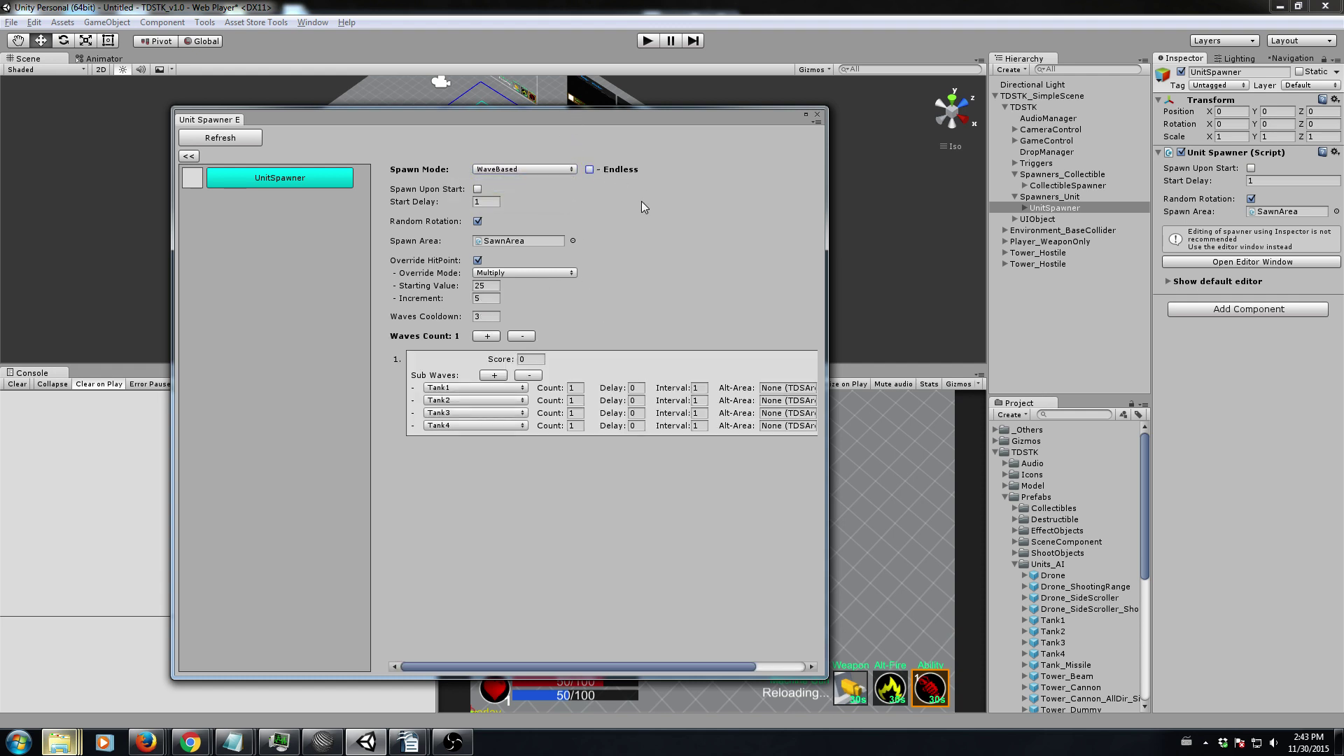
left_click(528, 376)
left_click(528, 376)
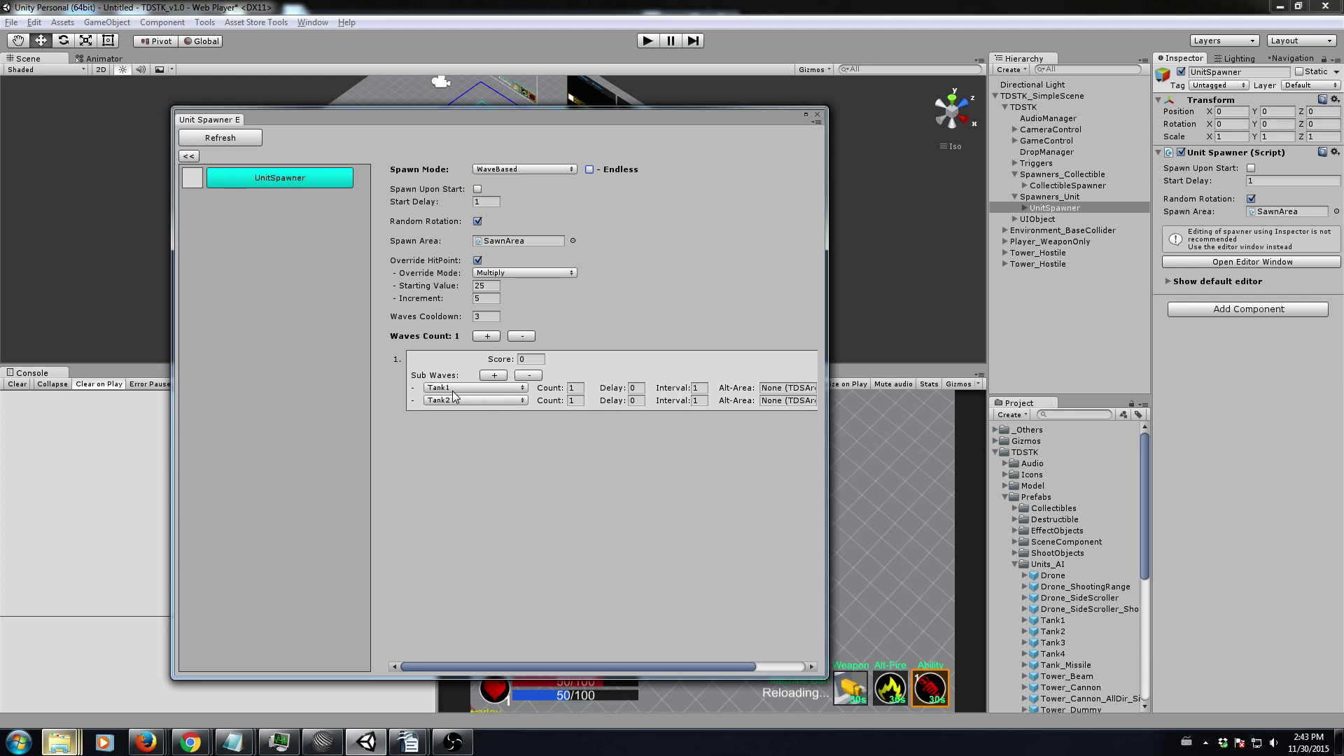
left_click(487, 336)
left_click(487, 337)
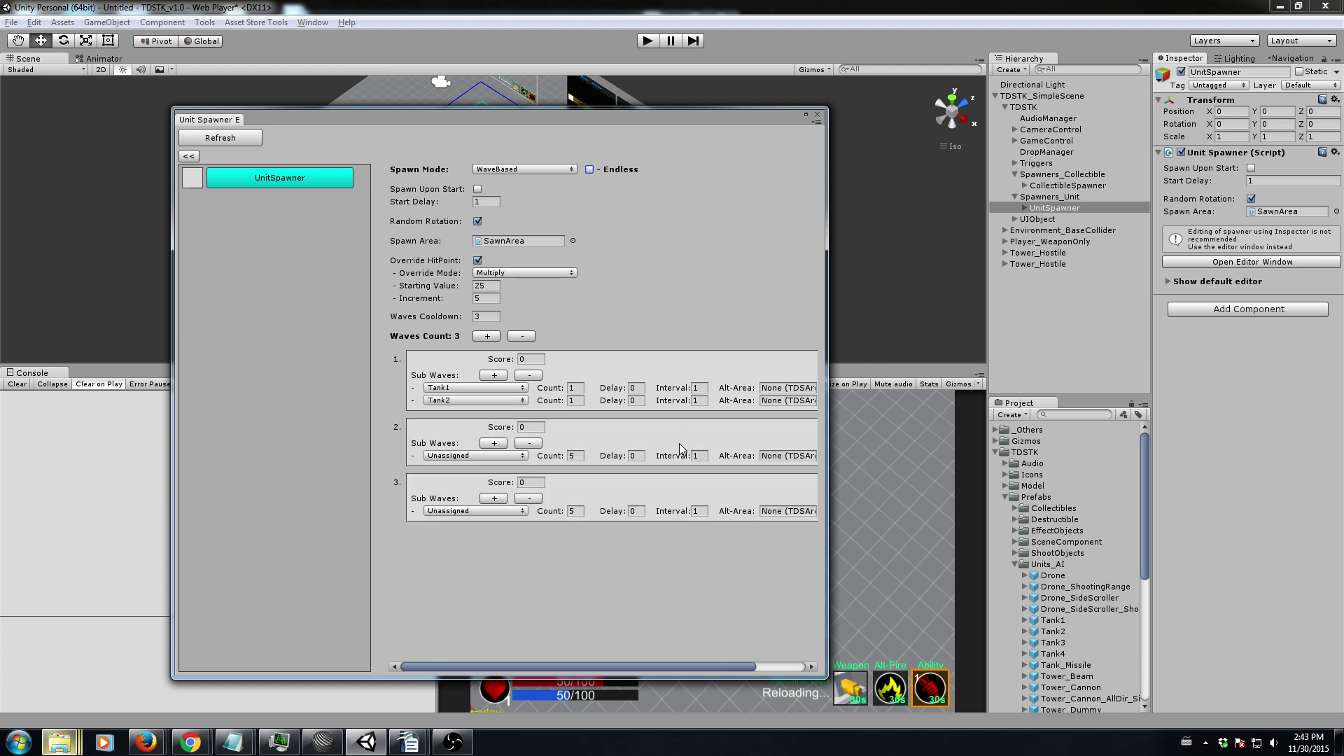
Set wave 2 to Drone and wave 3 to Tank3, adding a second Tank3 sub-wave with count 2
left_click(473, 457)
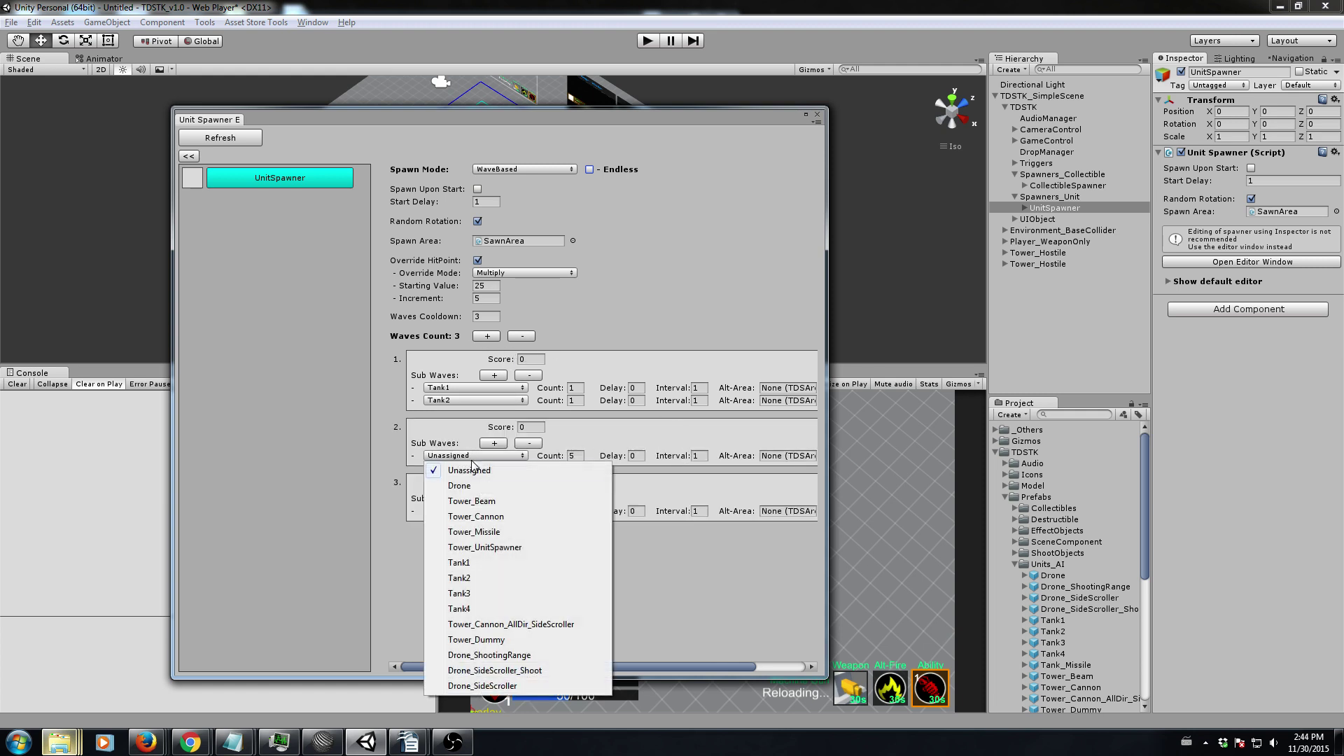
left_click(465, 488)
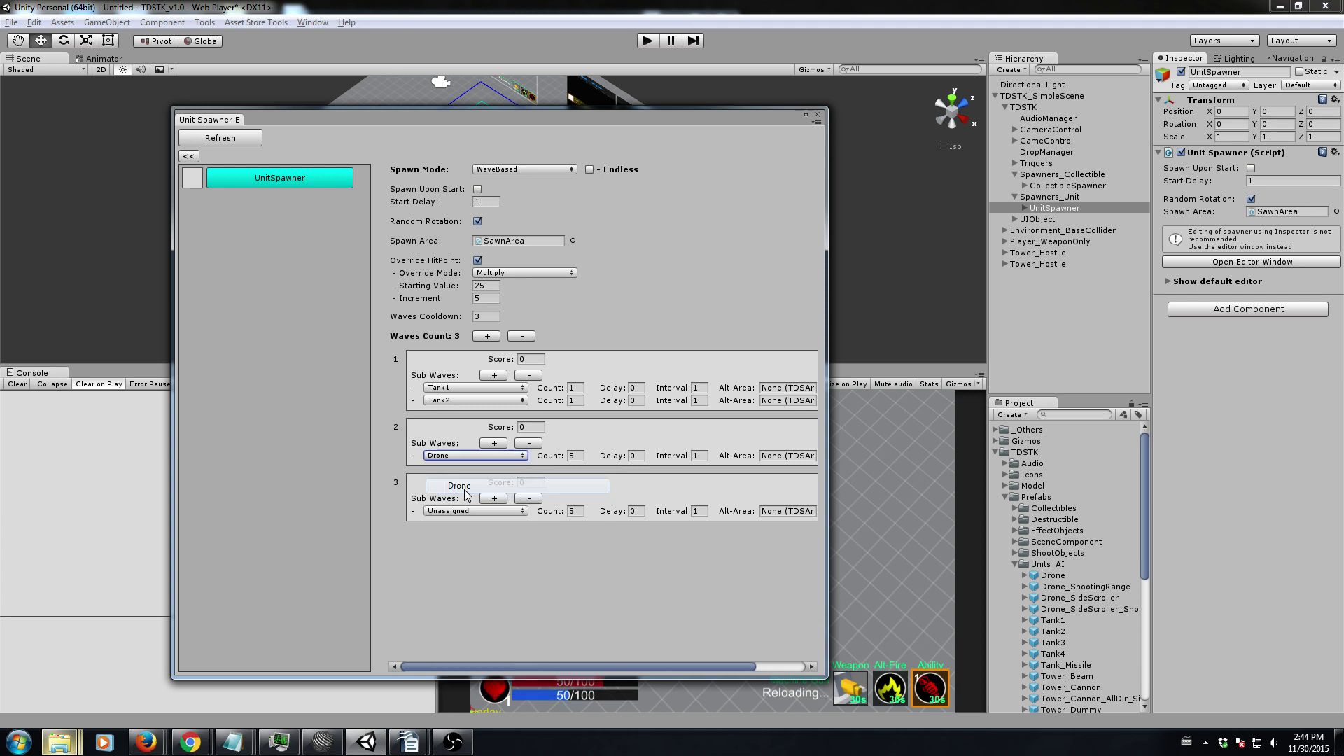
left_click(432, 512)
left_click(480, 416)
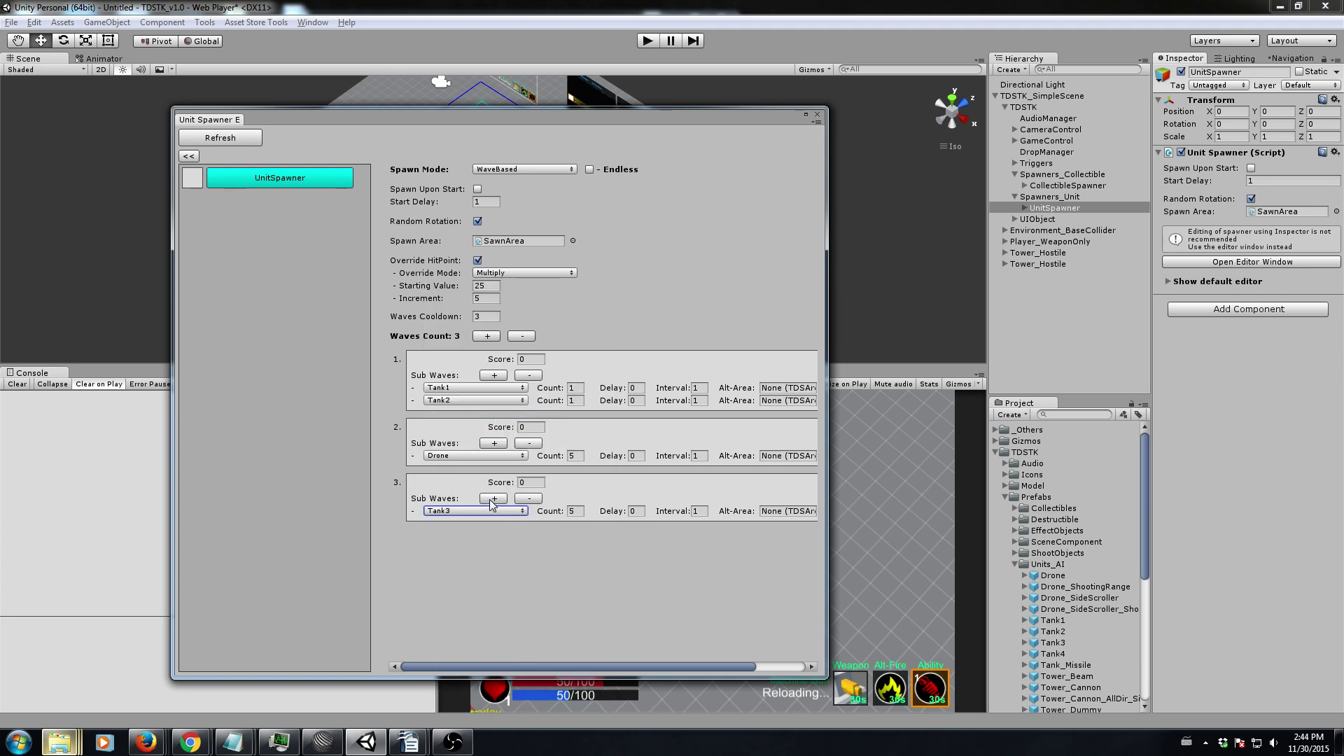
left_click(494, 498)
left_click(492, 526)
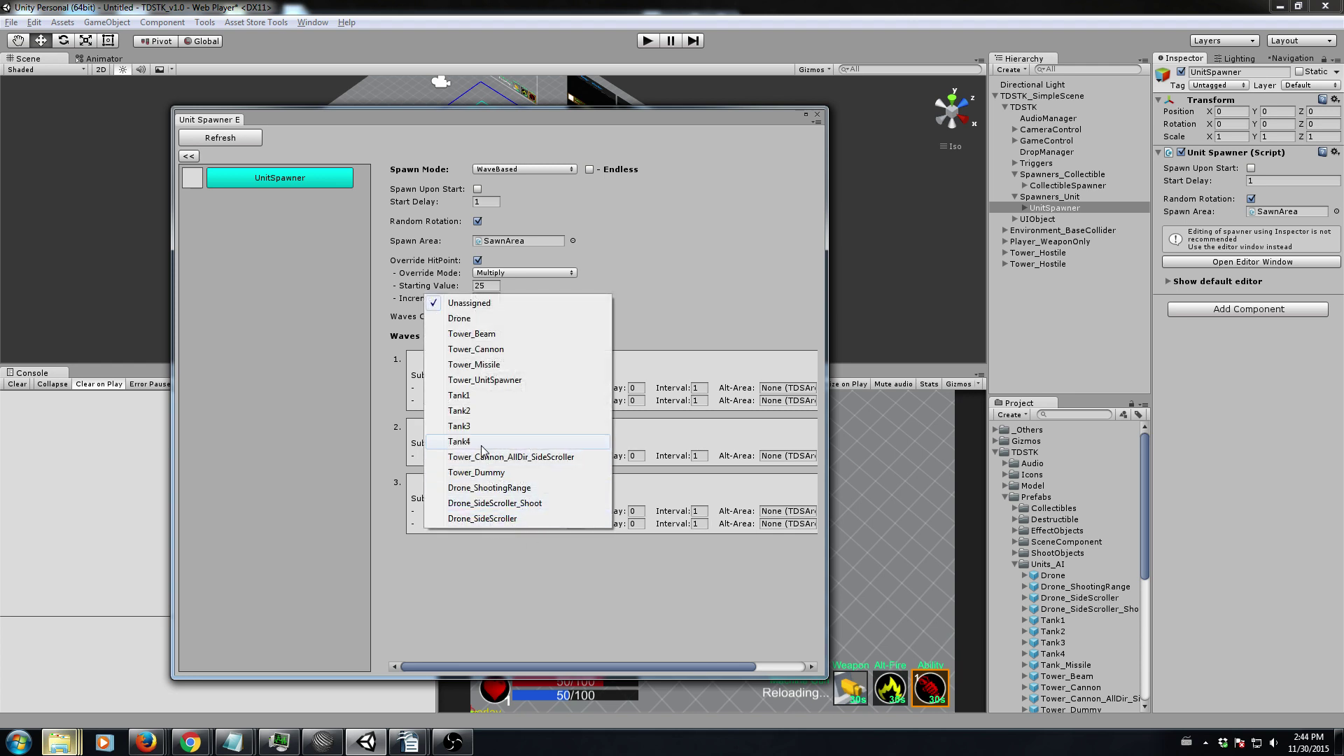
left_click(469, 428)
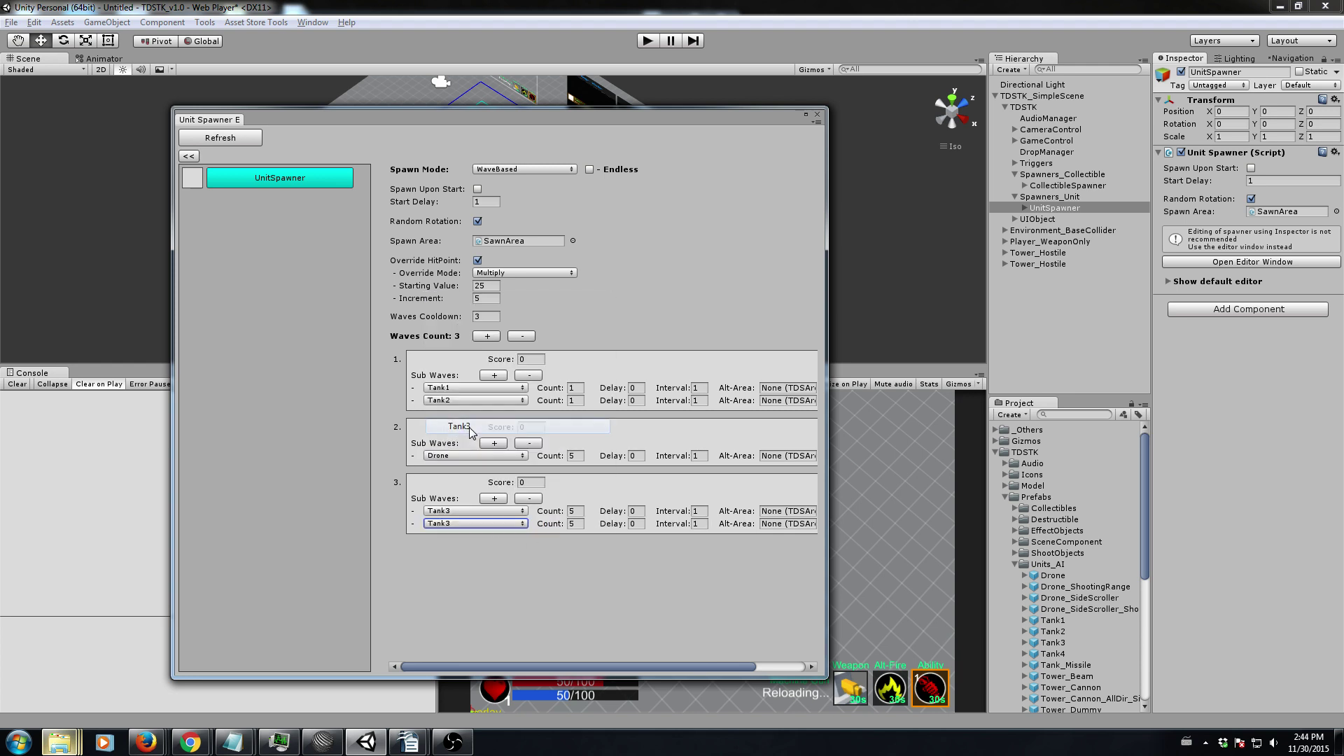
left_click(575, 524)
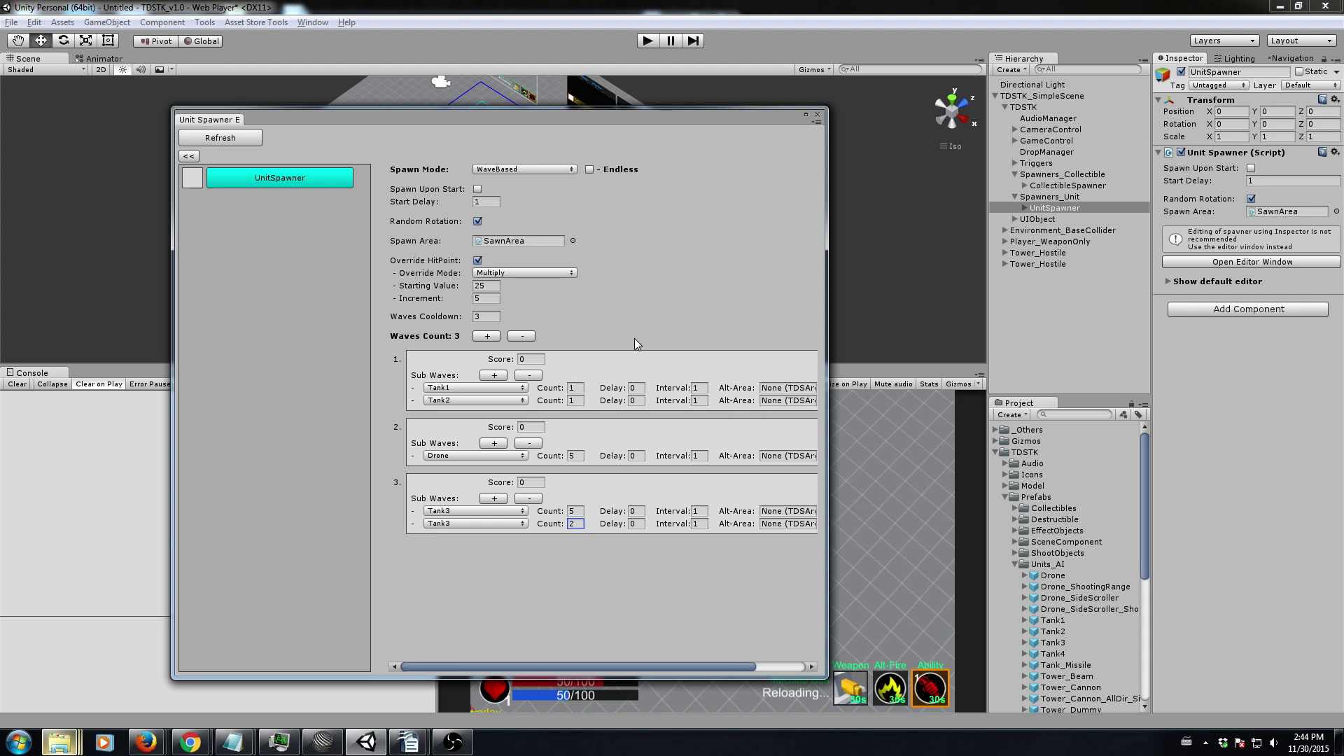
Tick Endless again and review the Spawn Unit list showing Drone and Tank1–Tank3
left_click(588, 170)
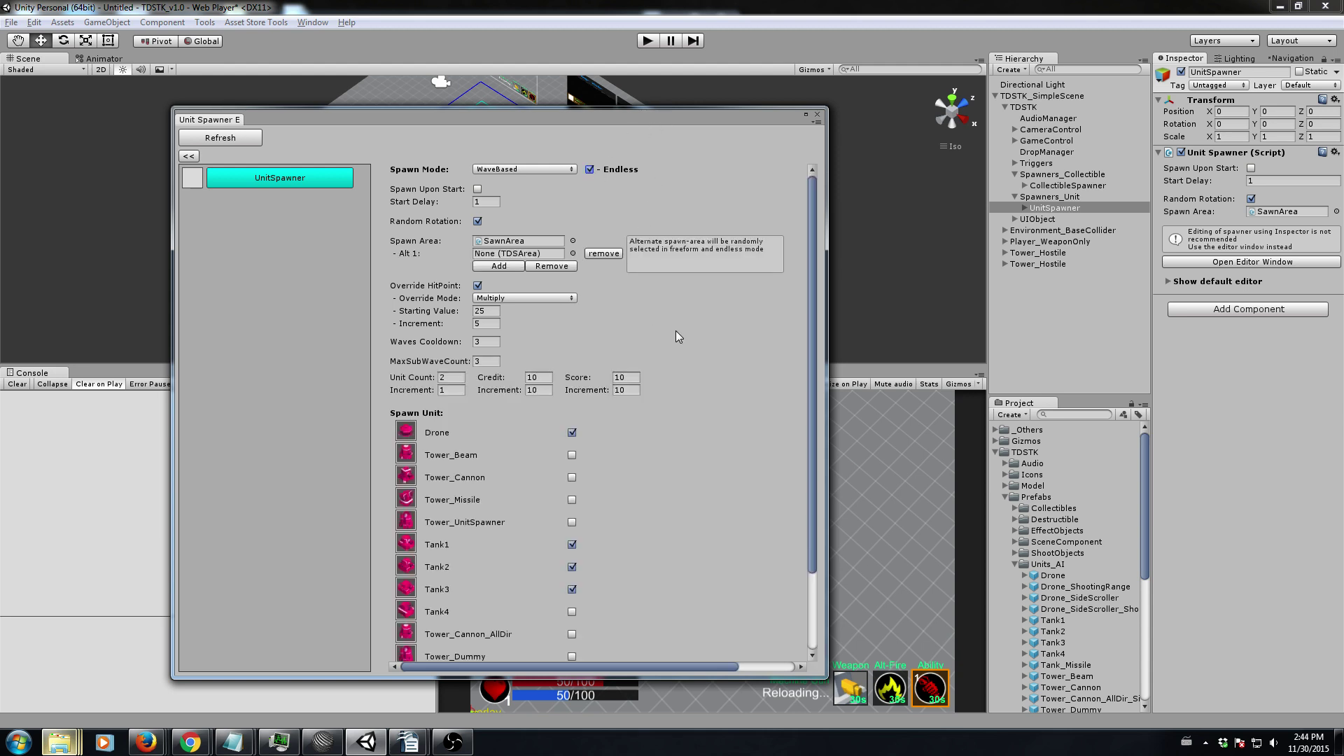
scroll(673, 331, "down", 3)
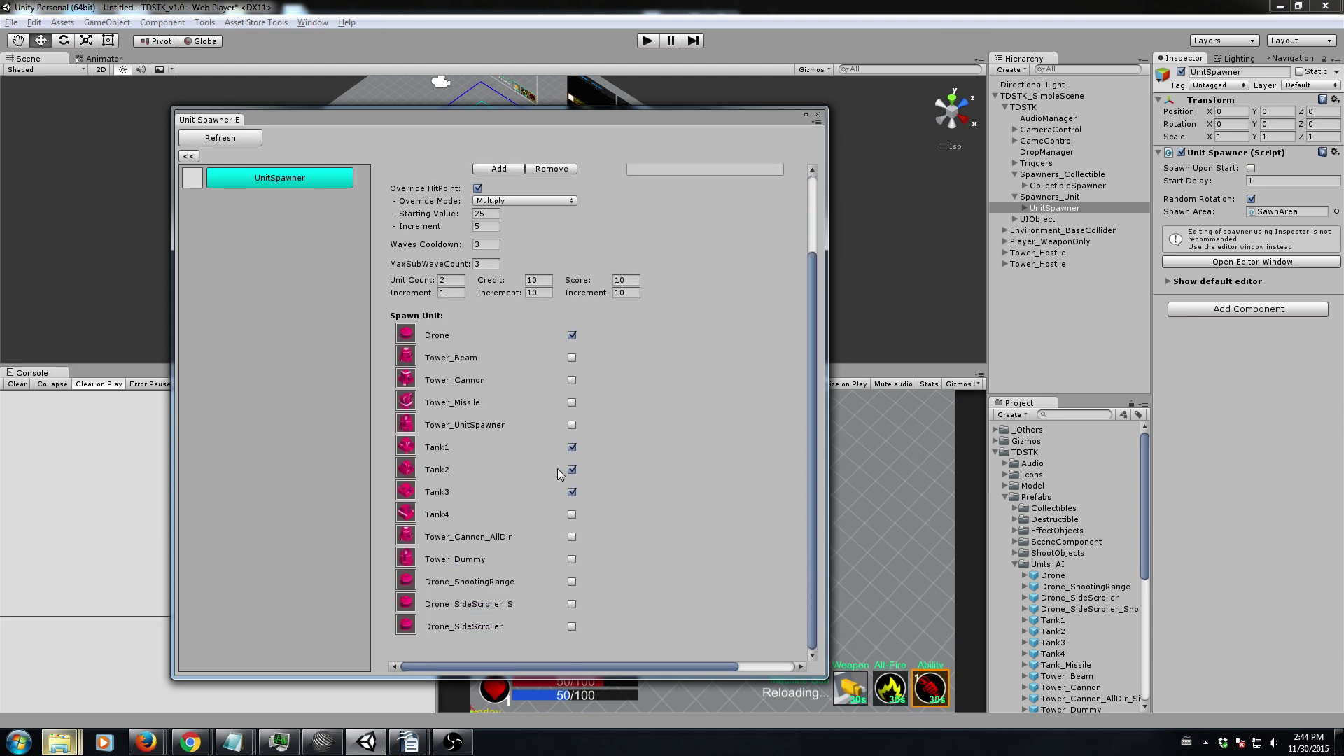